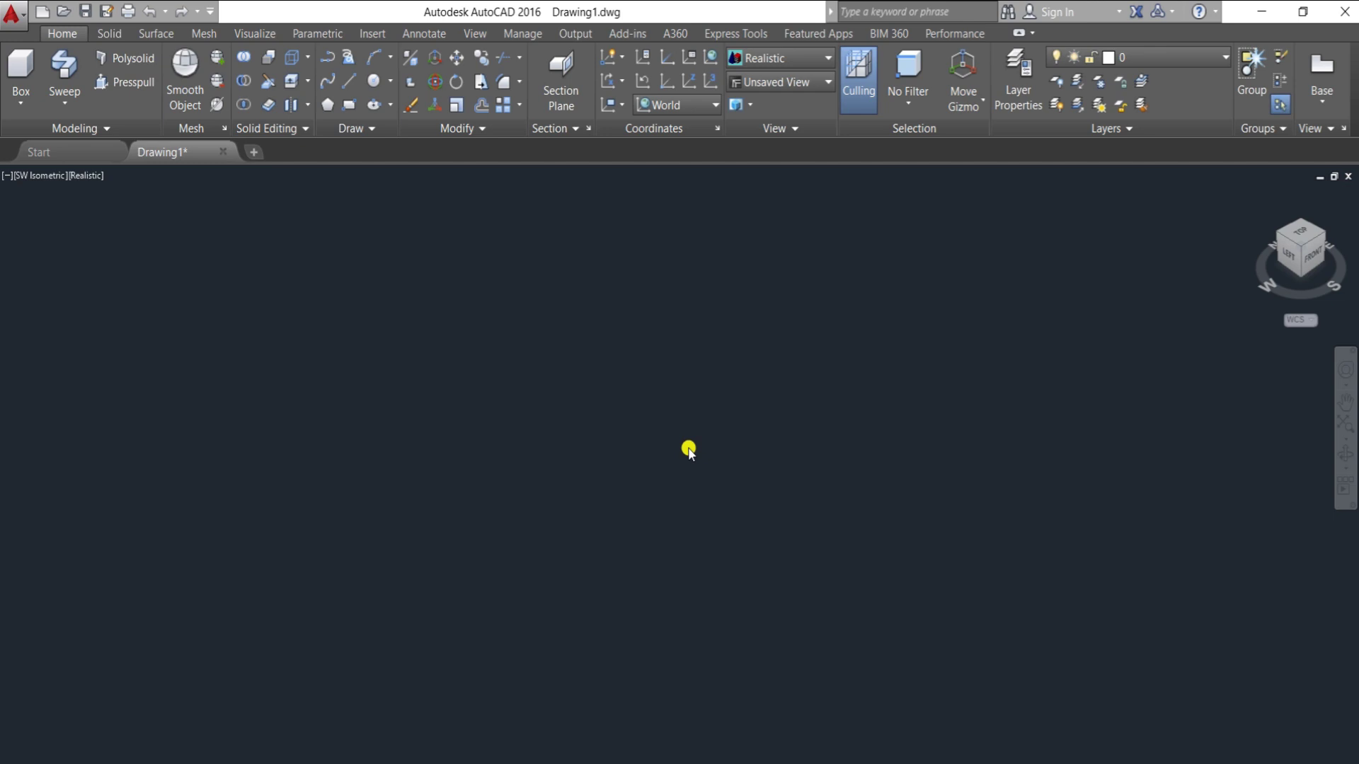
# Draw a circle of radius 28 near the centre of the view.
pyautogui.write('c')
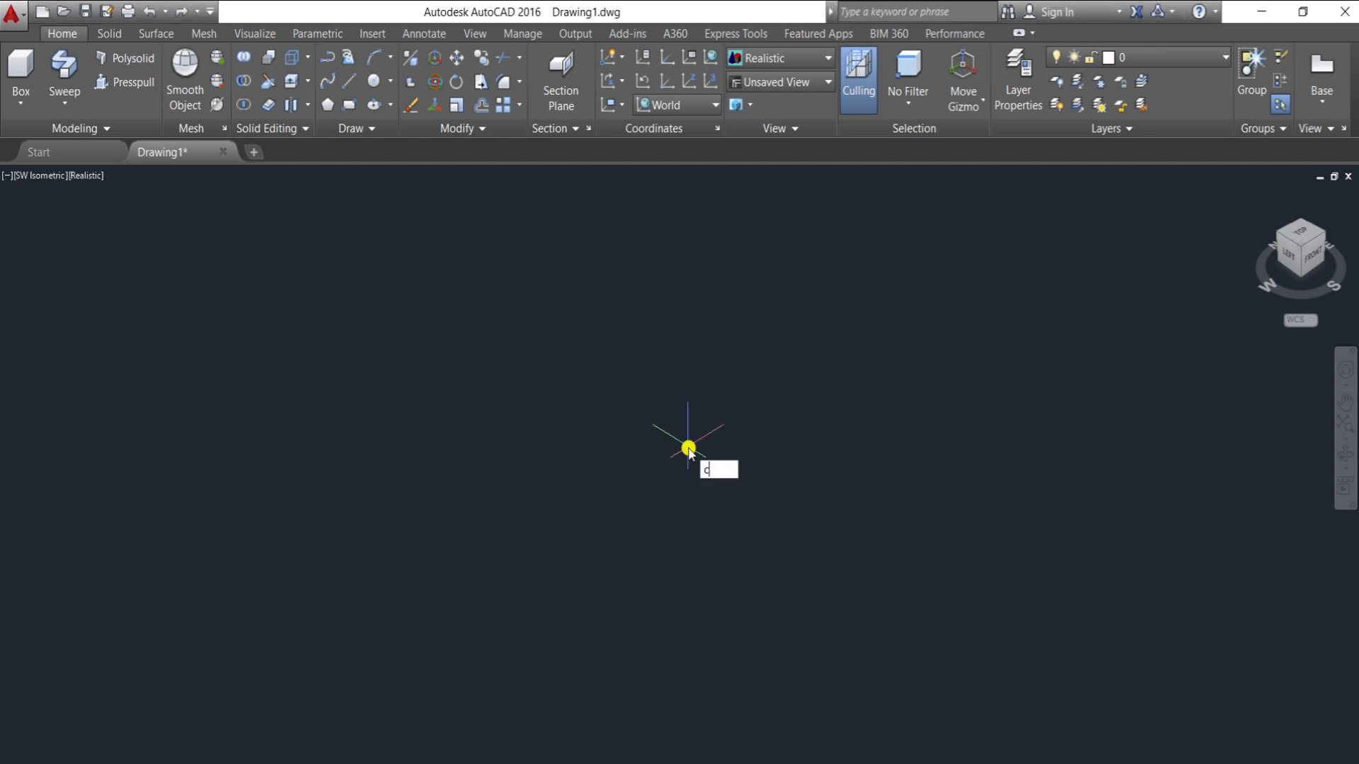
pyautogui.press('Return')
pyautogui.click(688, 485)
pyautogui.write('3')
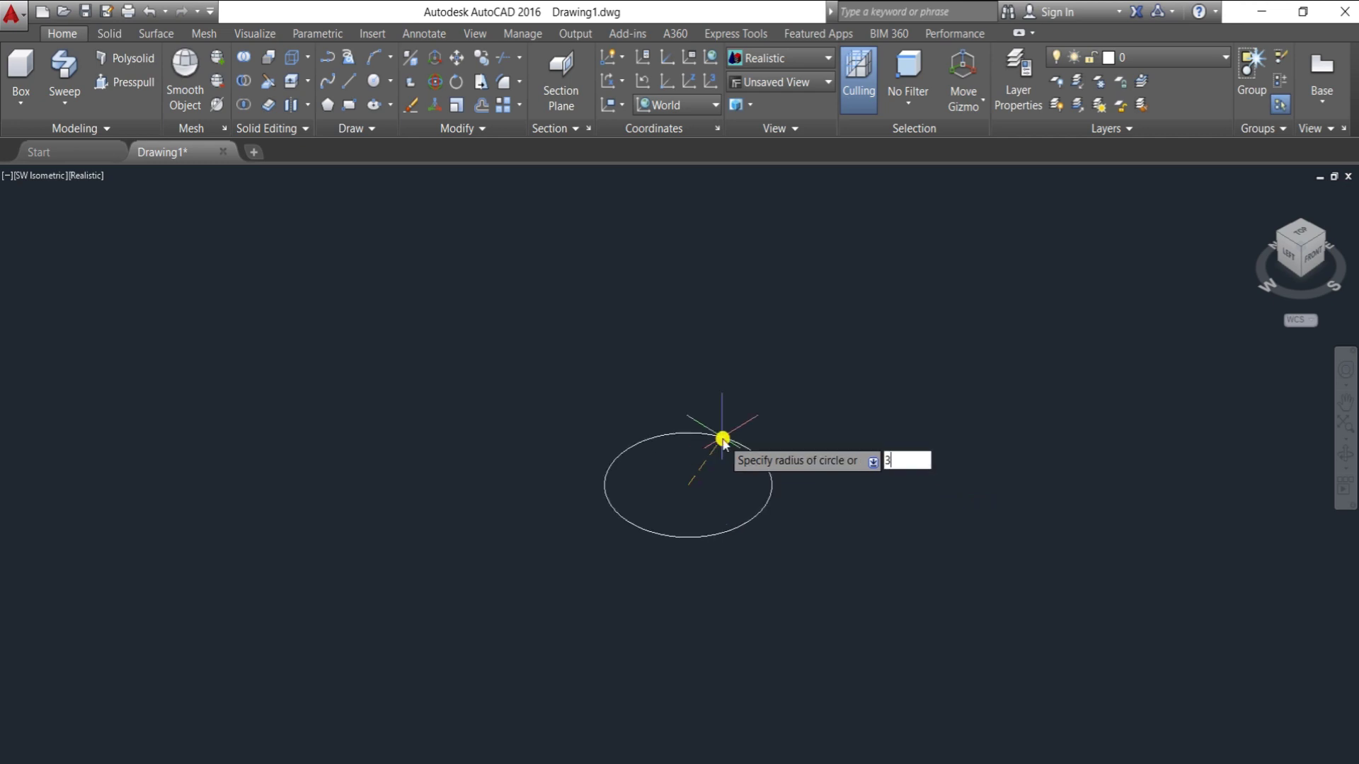
pyautogui.write('28')
pyautogui.press('Return')
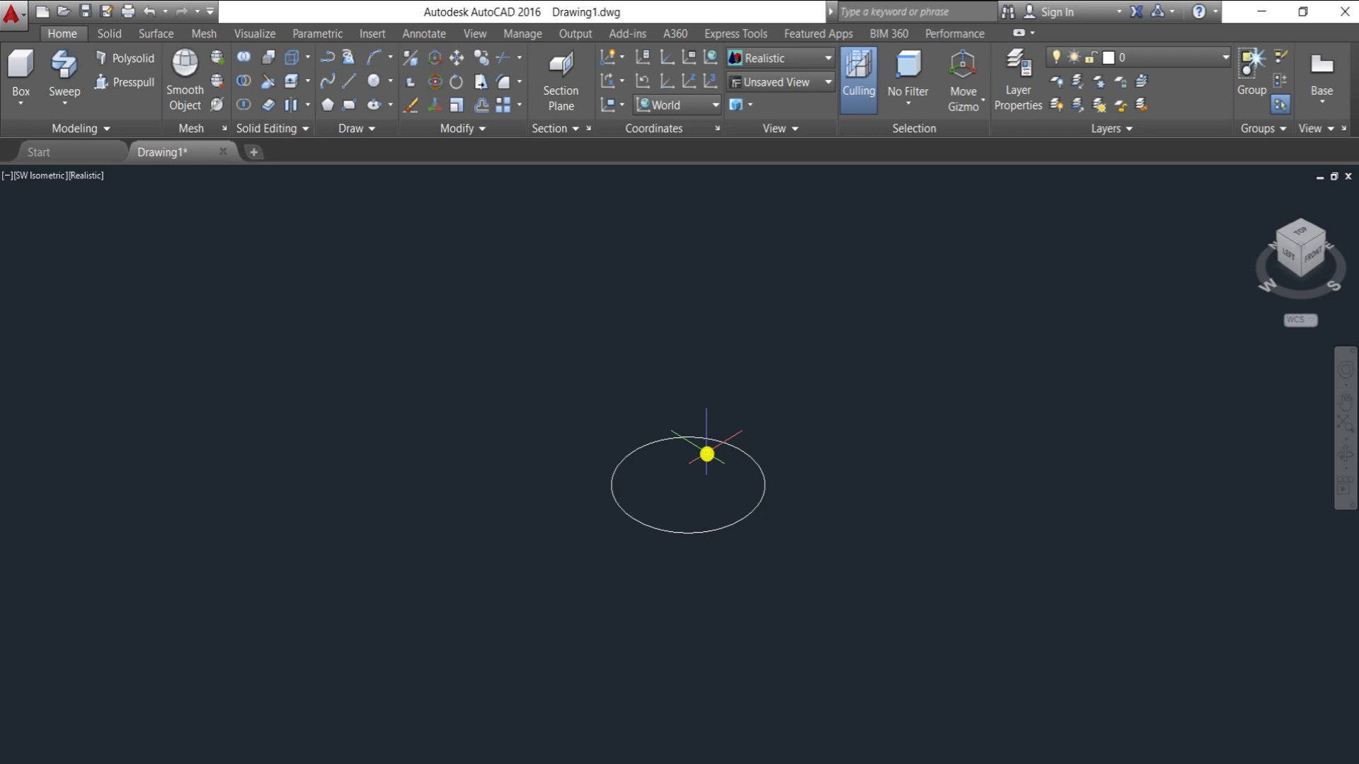
# Draw a six-sided polygon inscribed with radius 30, centred on the circle.
pyautogui.press('Return')
pyautogui.write('p')
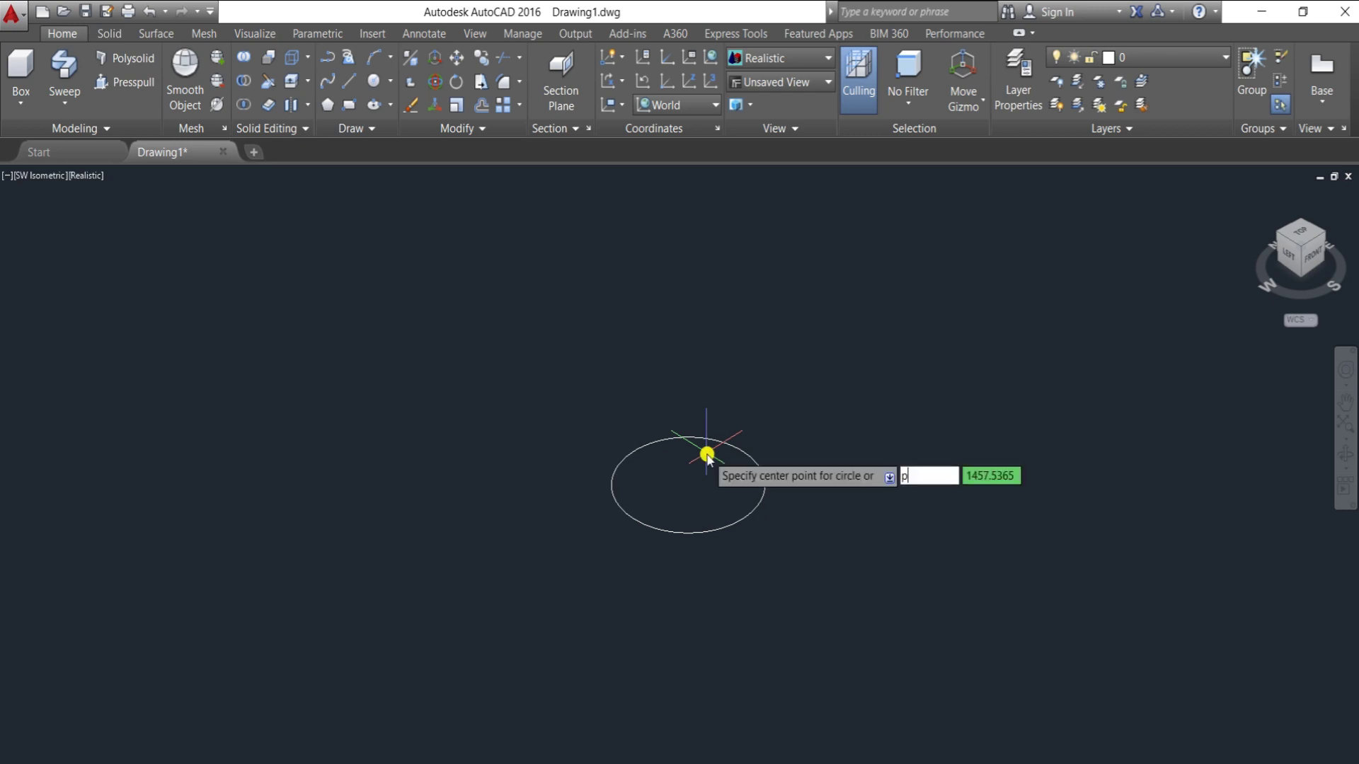
pyautogui.write('ol')
pyautogui.press('Return')
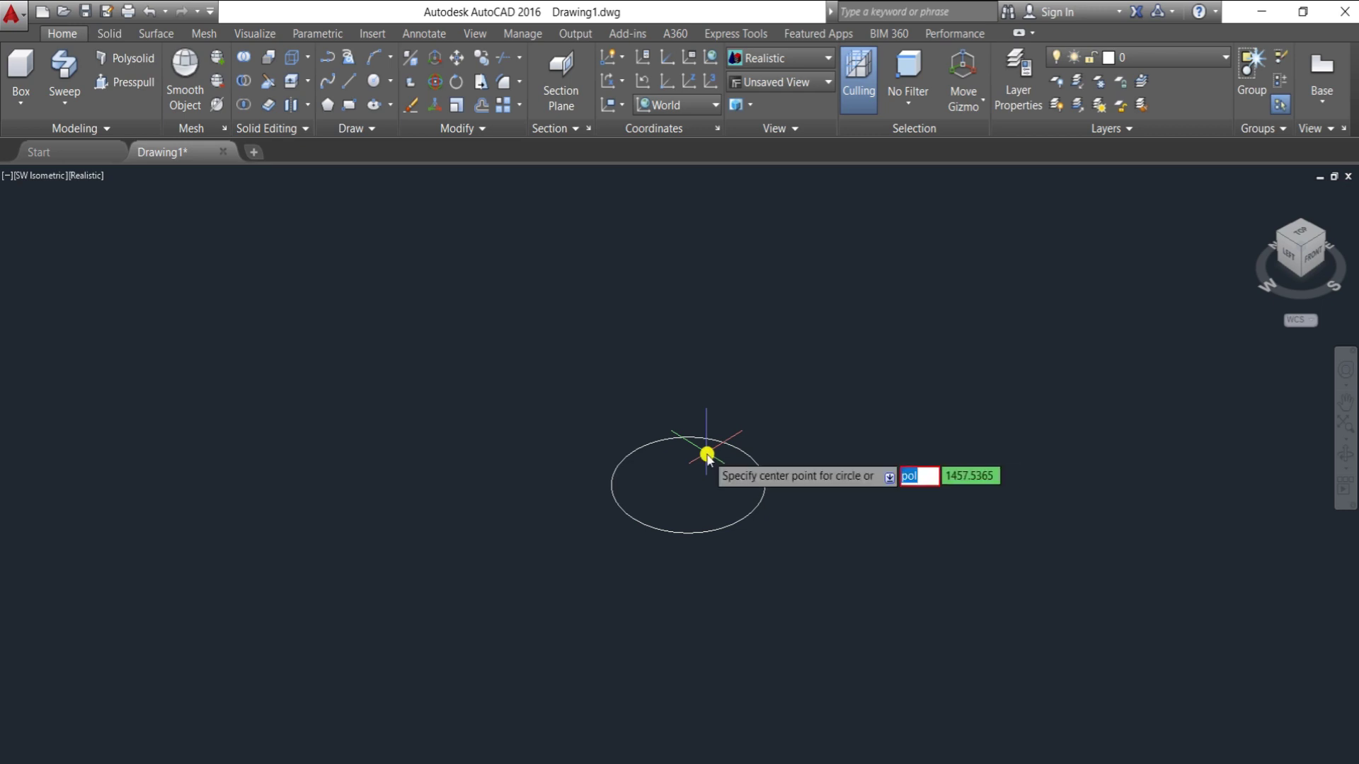
pyautogui.press('Escape')
pyautogui.write('pol')
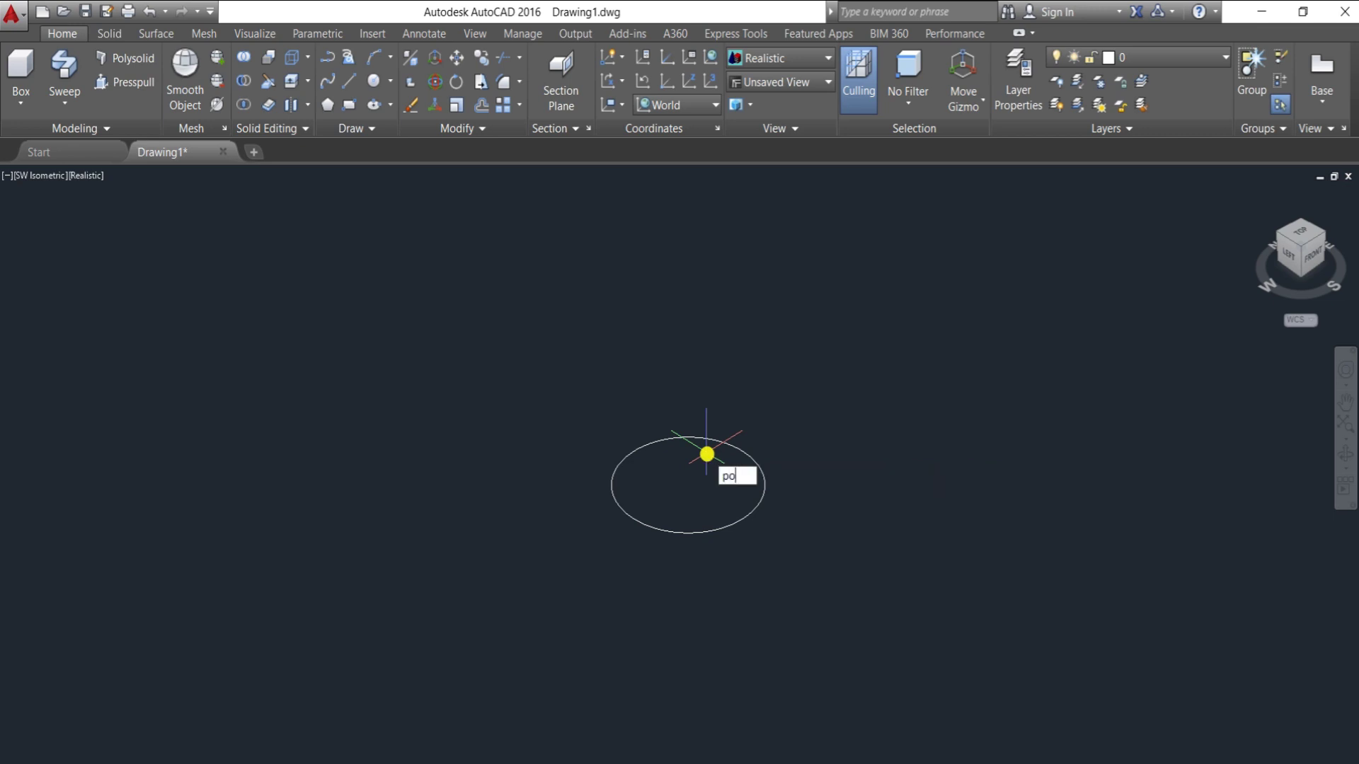
pyautogui.press('Return')
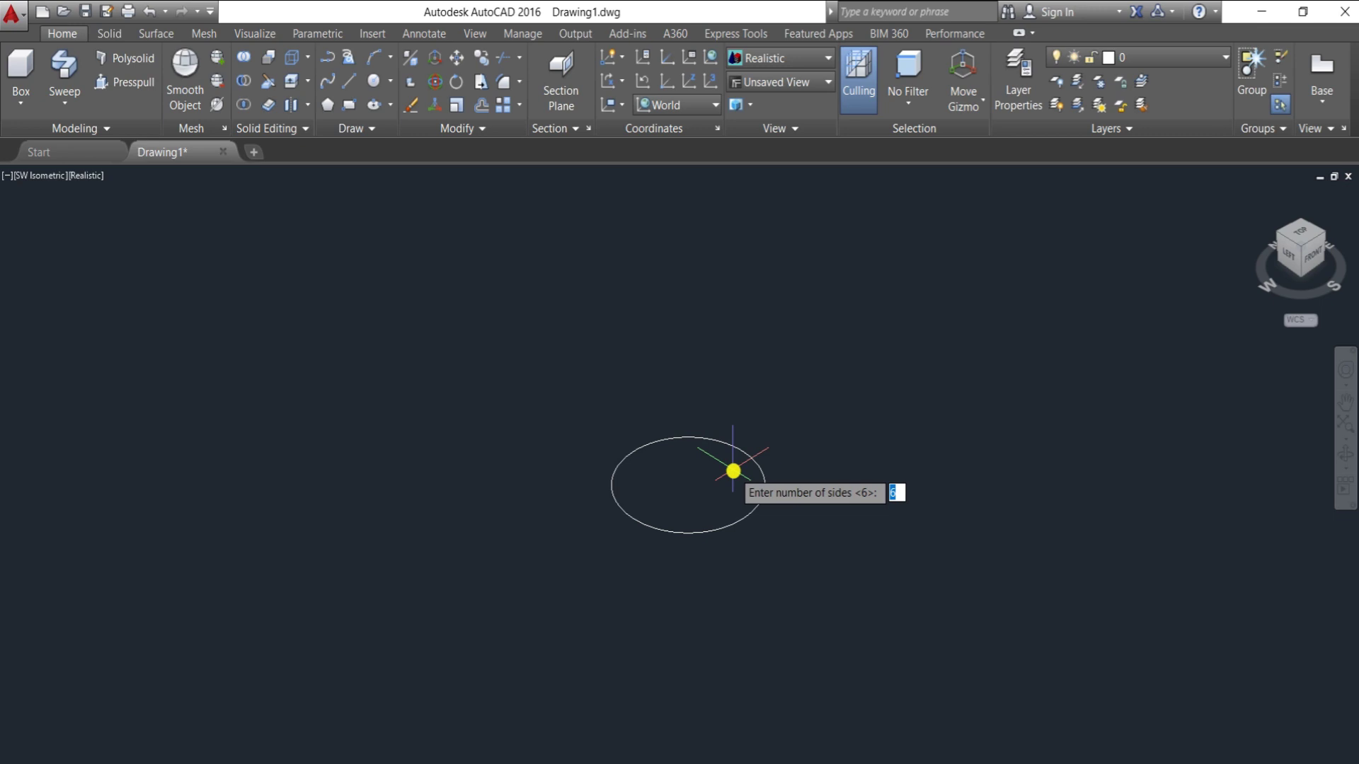
pyautogui.write('6')
pyautogui.press('Return')
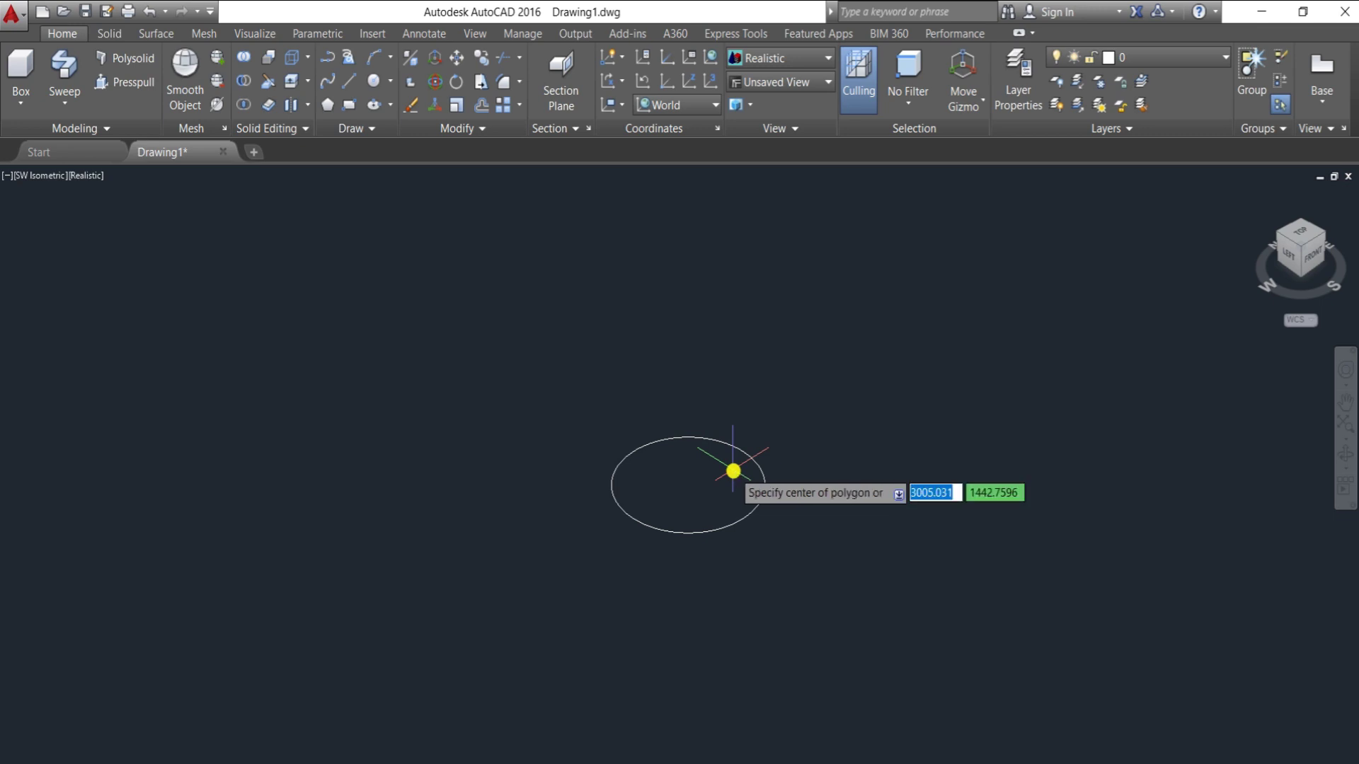
pyautogui.click(690, 486)
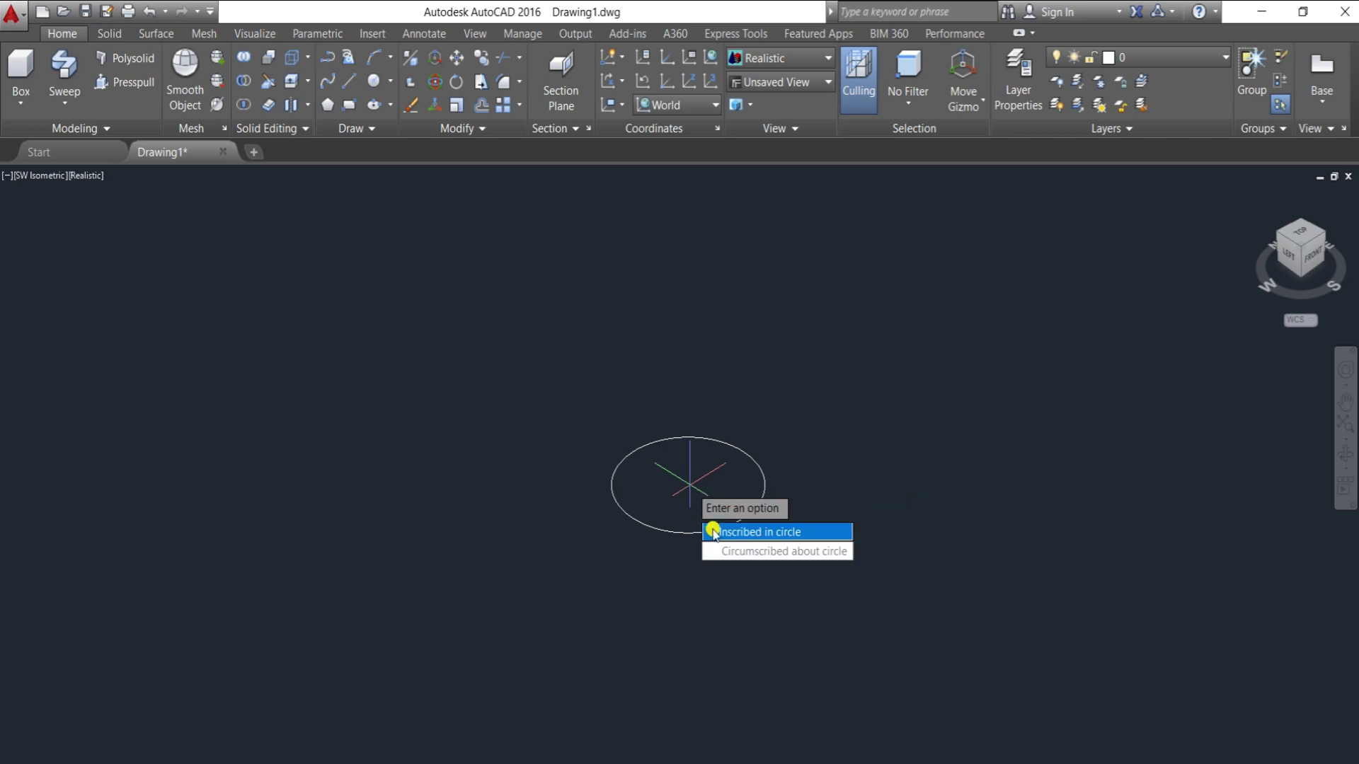
pyautogui.click(713, 532)
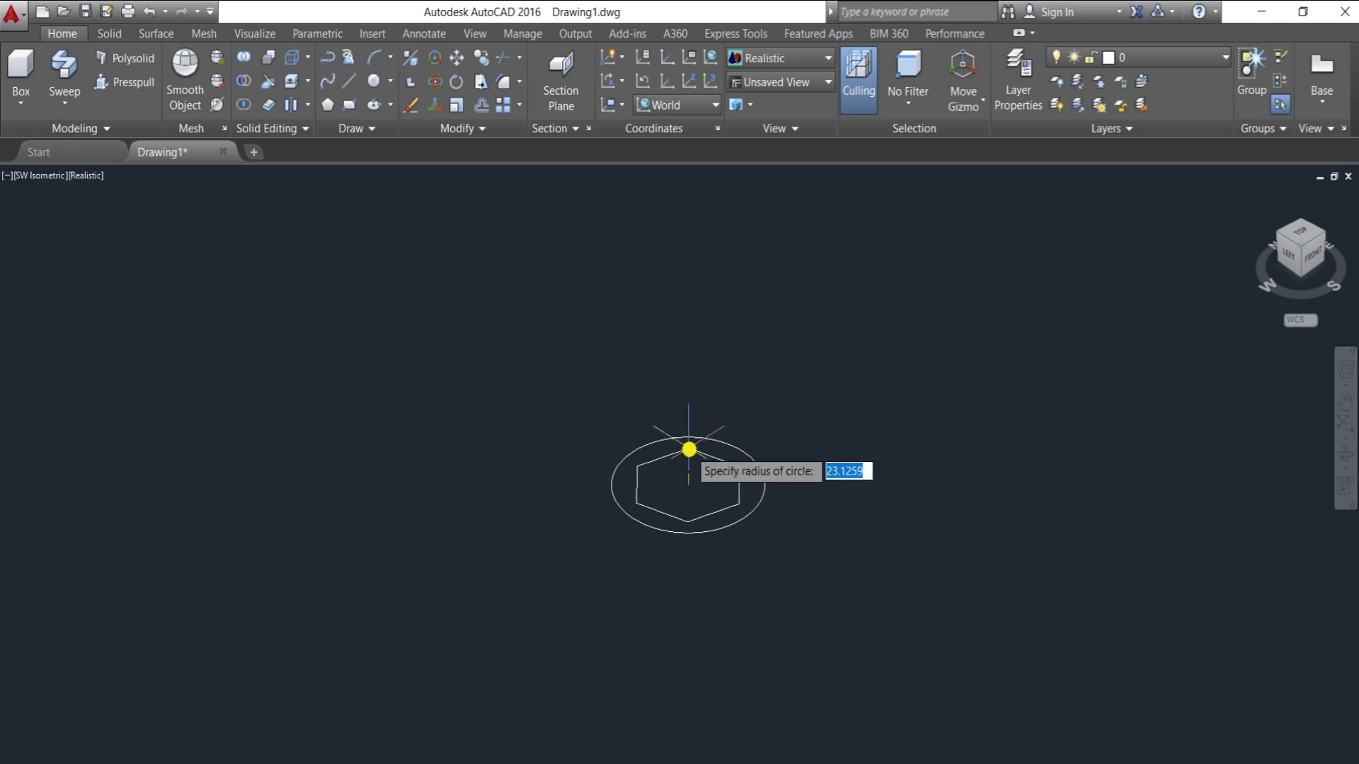
pyautogui.write('3')
pyautogui.write('0')
pyautogui.press('Return')
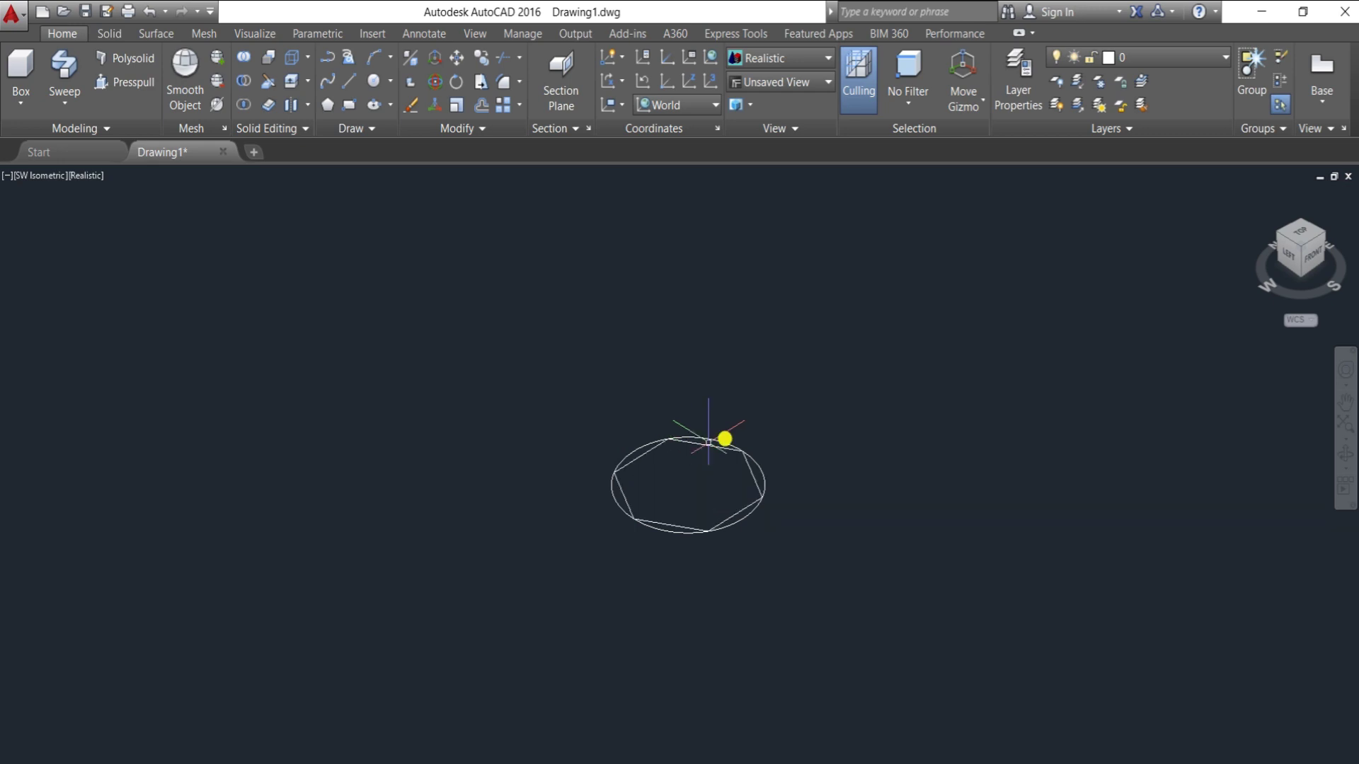
# Draw a small concentric hole circle at the hexagon's centre.
pyautogui.write('c')
pyautogui.press('Return')
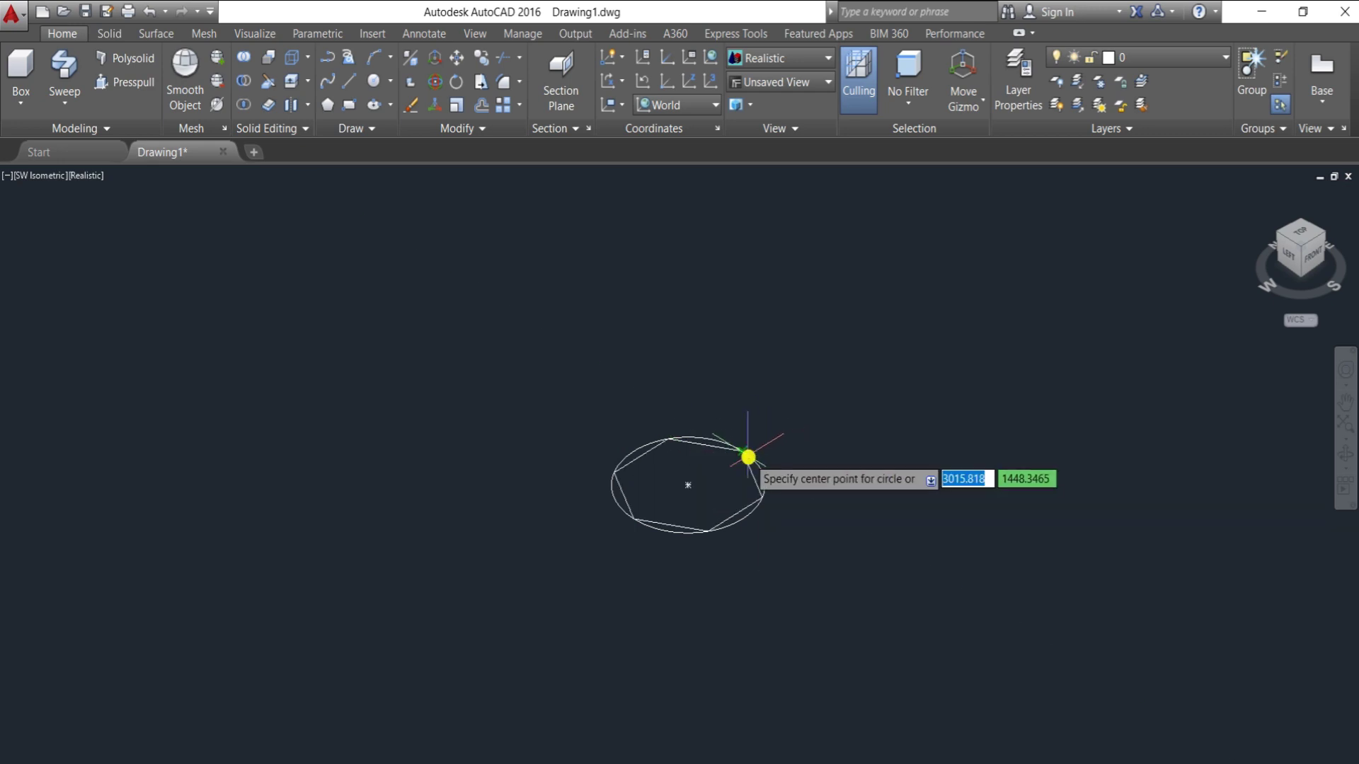
pyautogui.click(690, 485)
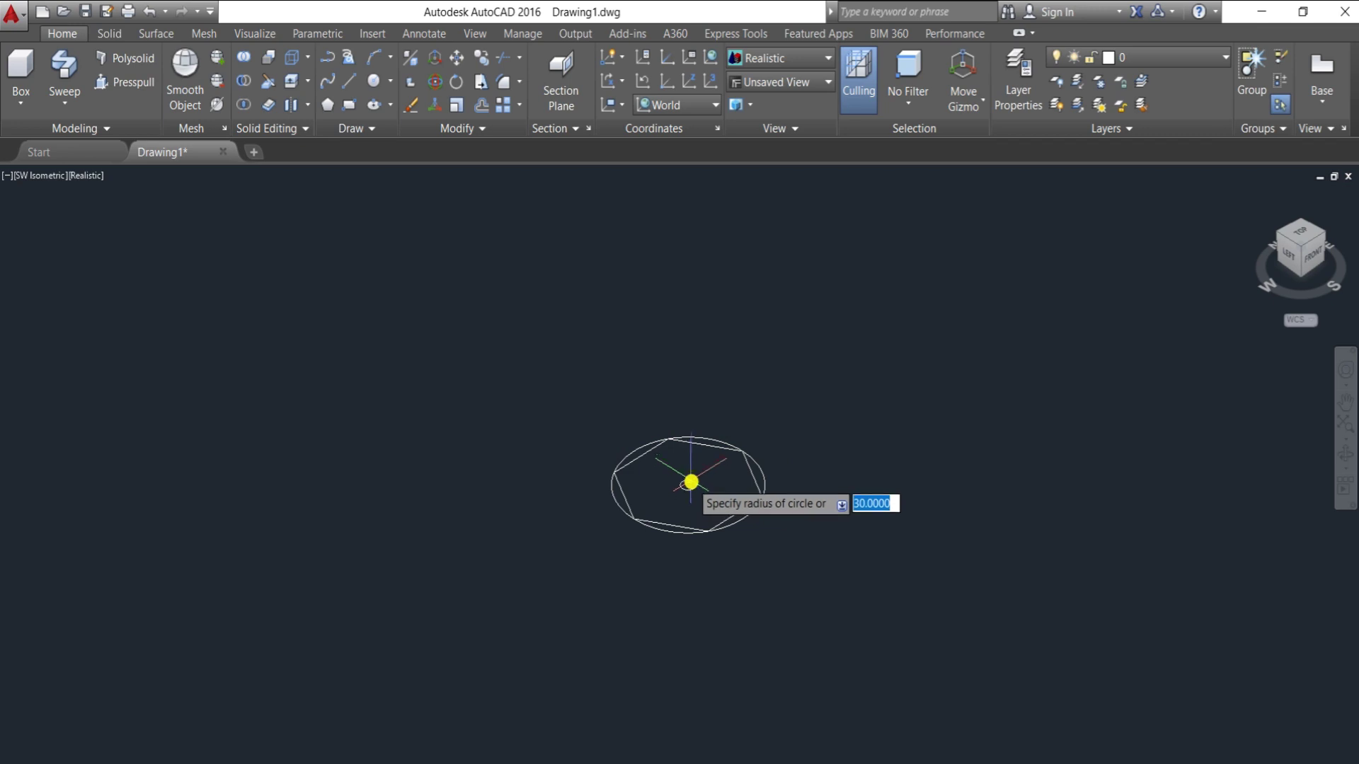
pyautogui.write('15')
pyautogui.press('Return')
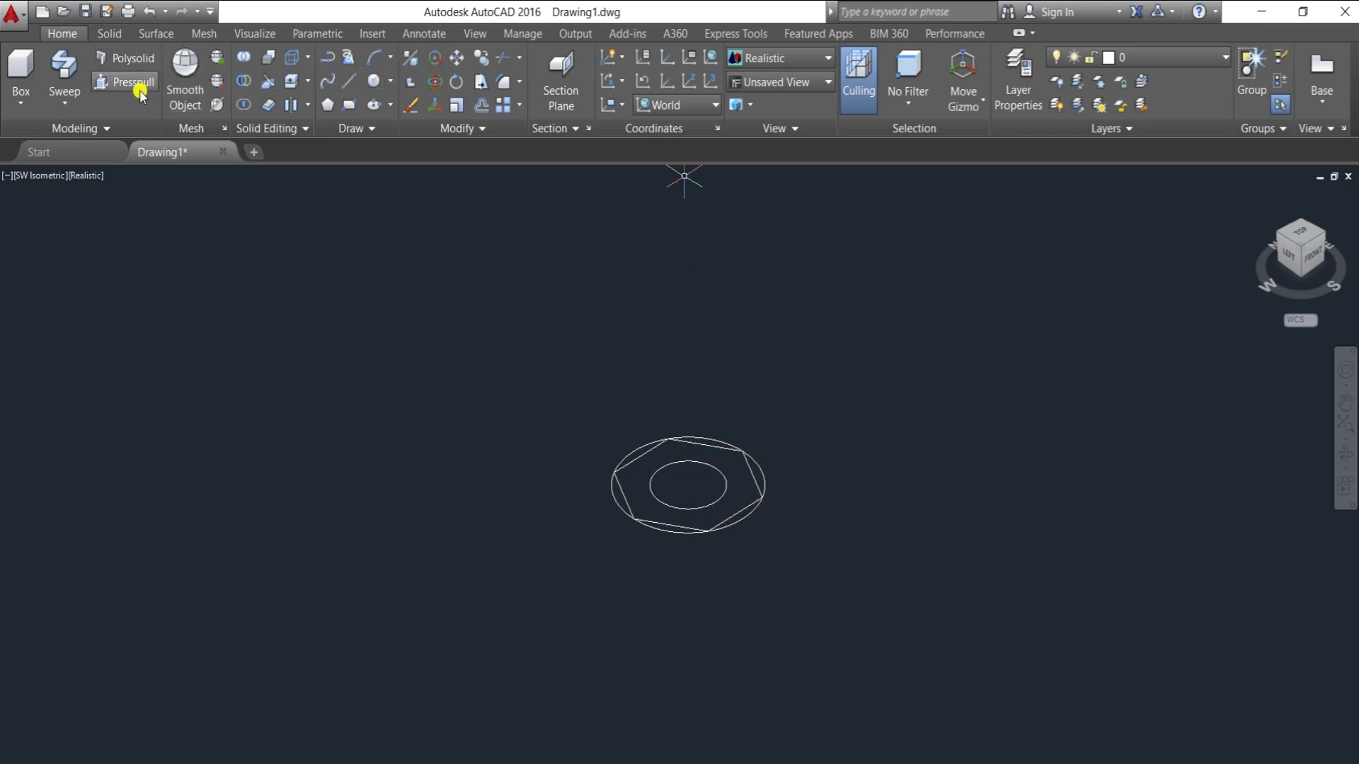
# Presspull the holed hexagon up to the intersection, then pull the outer circle into a cylinder.
pyautogui.click(131, 83)
pyautogui.click(711, 464)
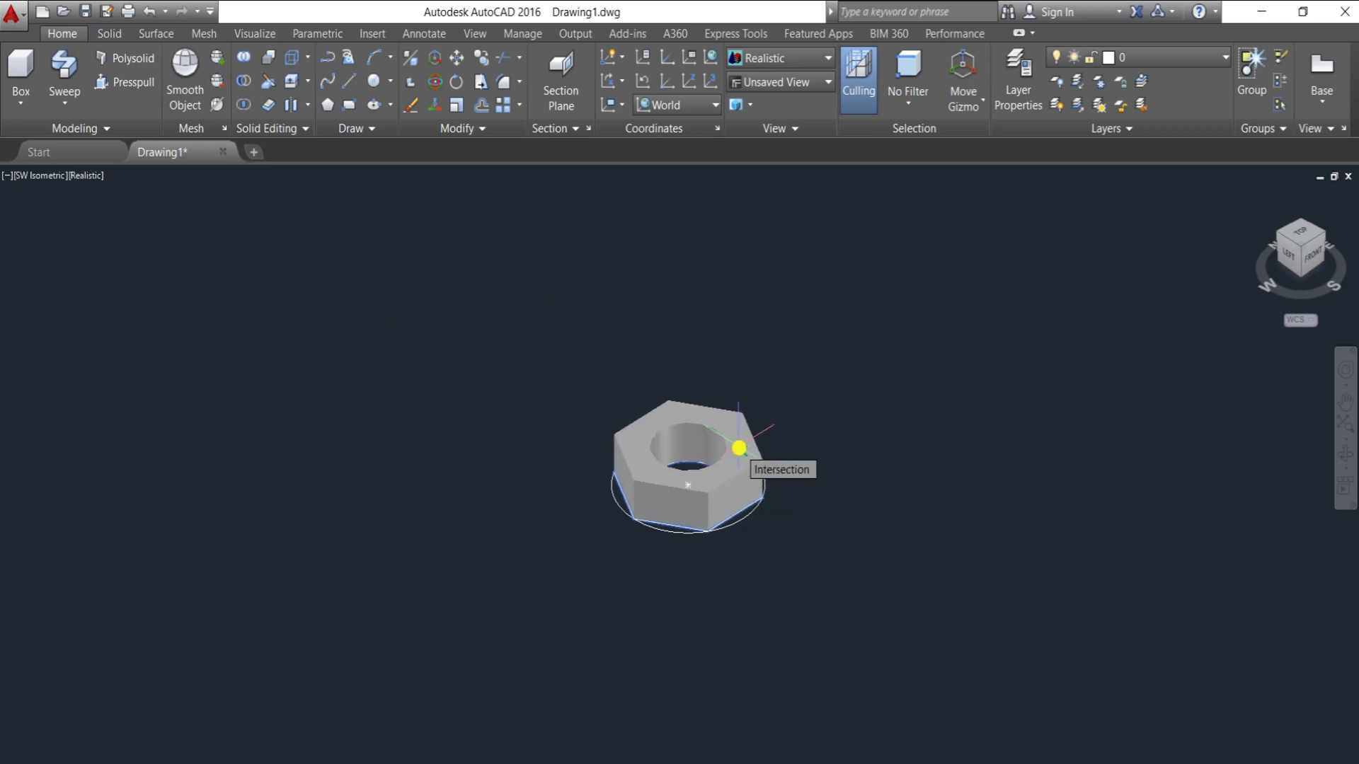
pyautogui.write('20')
pyautogui.click(738, 448)
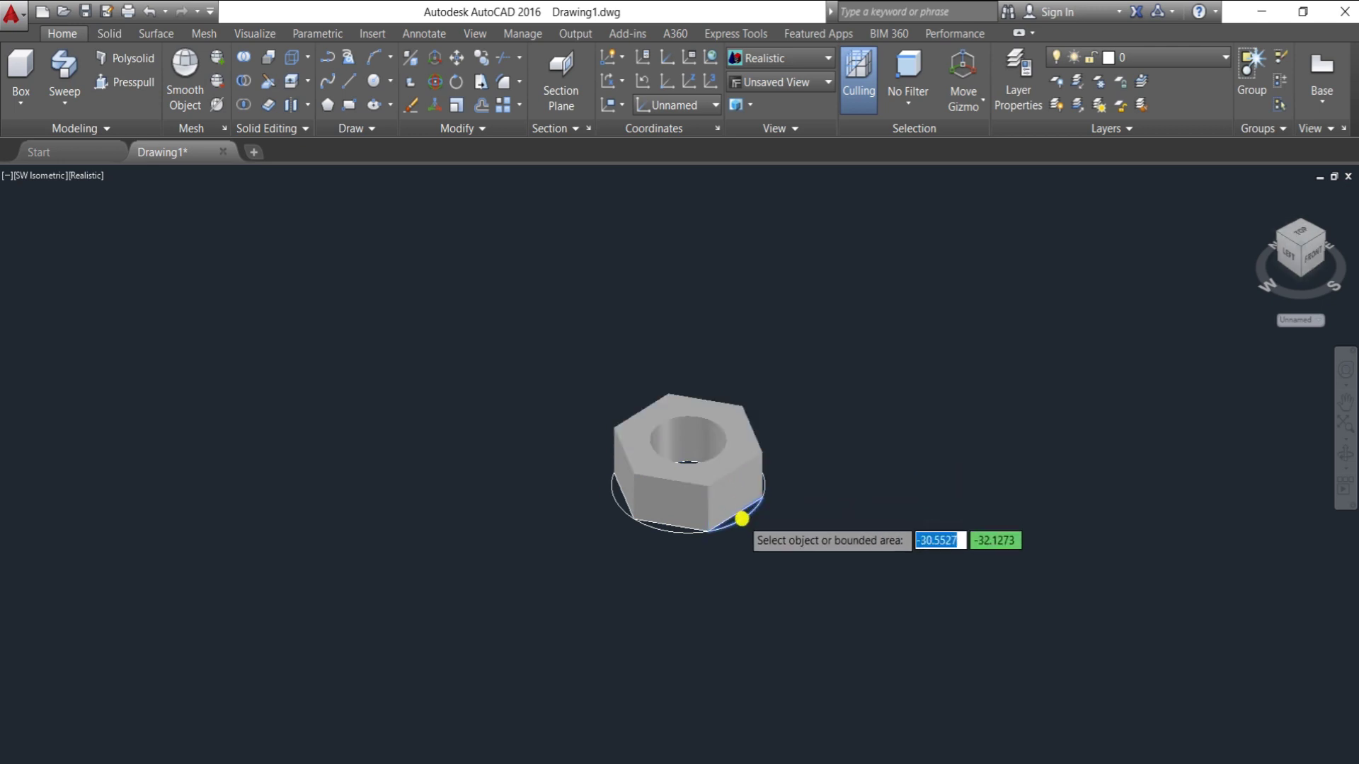
pyautogui.click(741, 508)
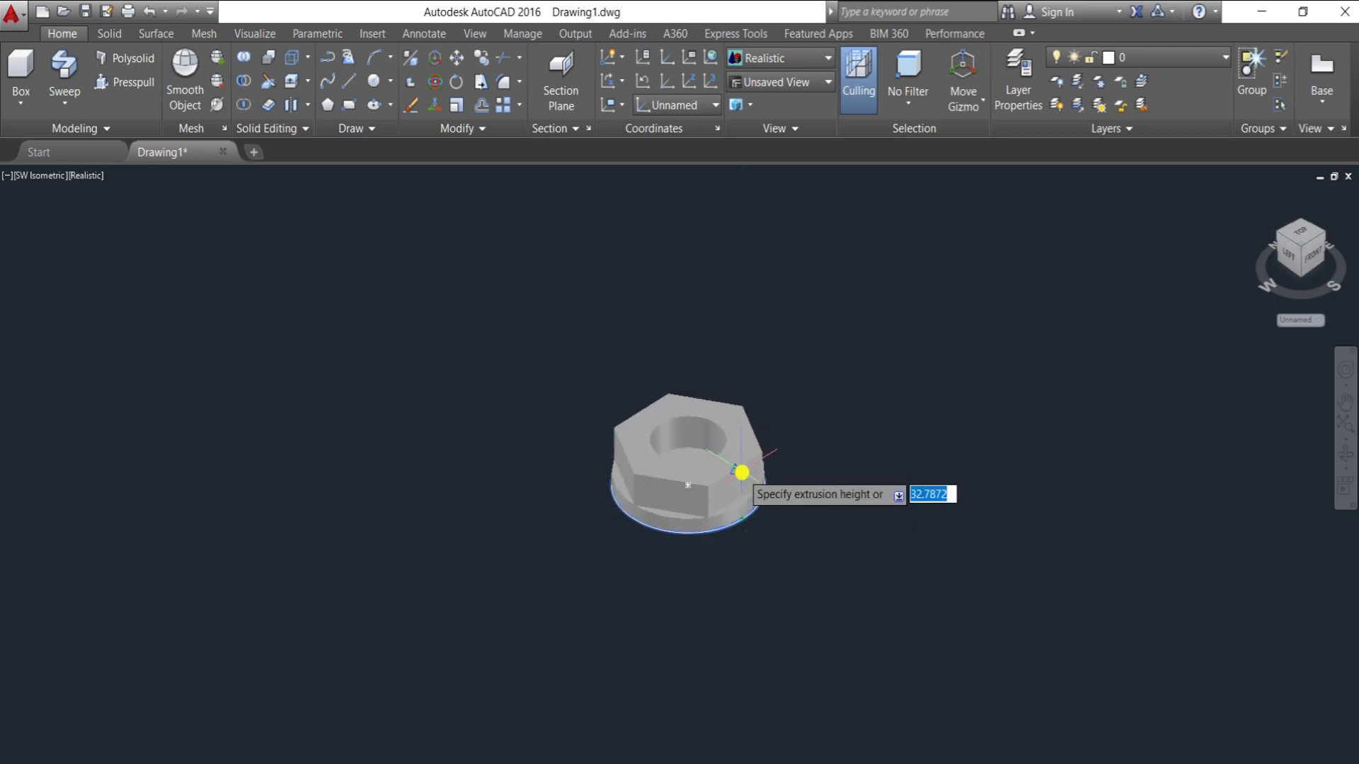
pyautogui.click(742, 472)
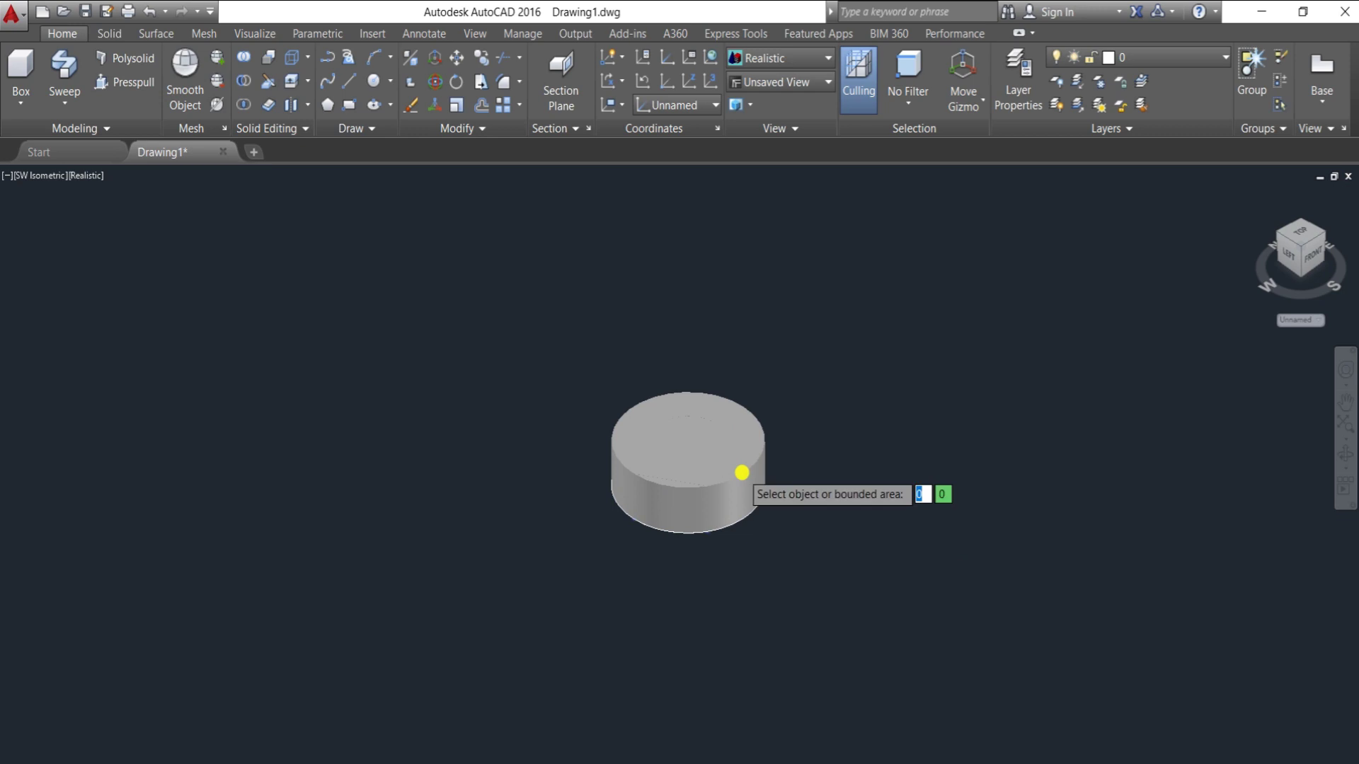
pyautogui.press('Return')
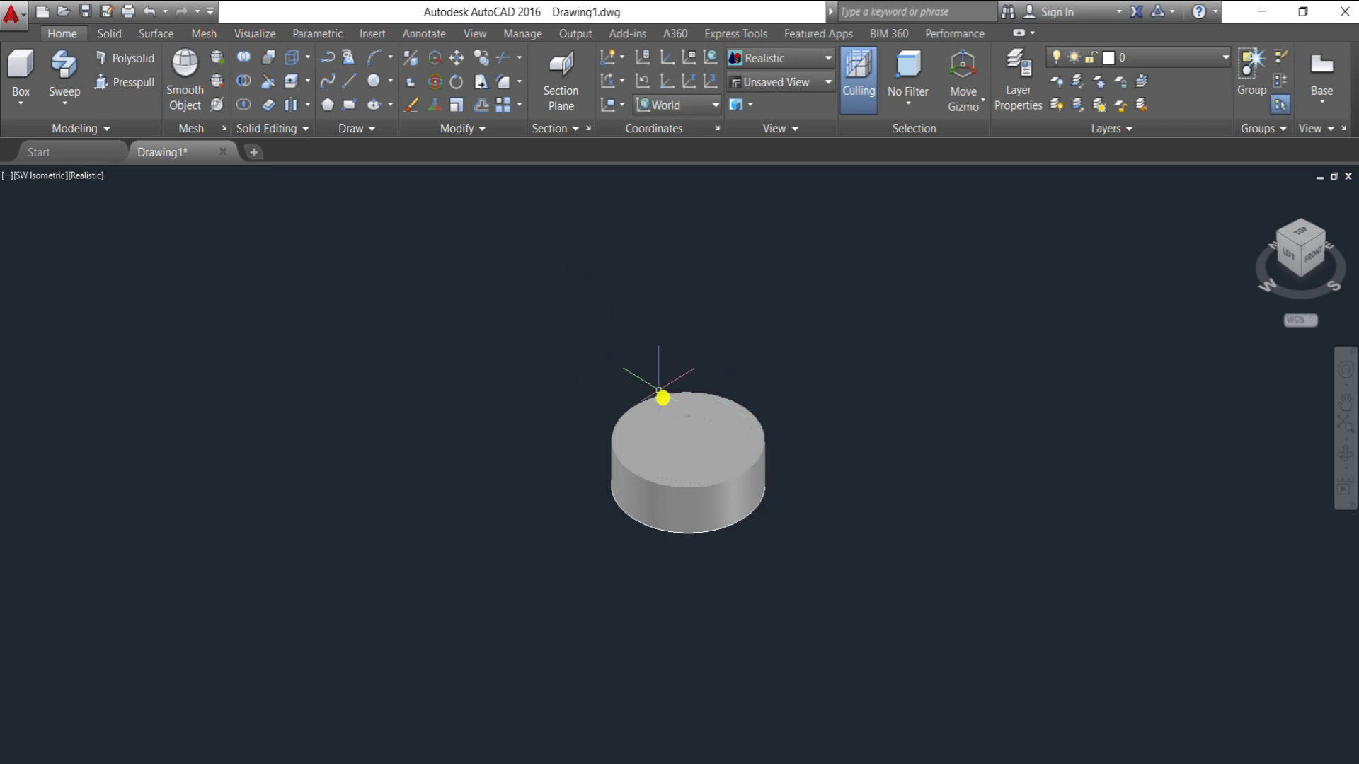
# Fillet the cylinder's top edge with radius 5 using FILLETEDGE.
pyautogui.write('F')
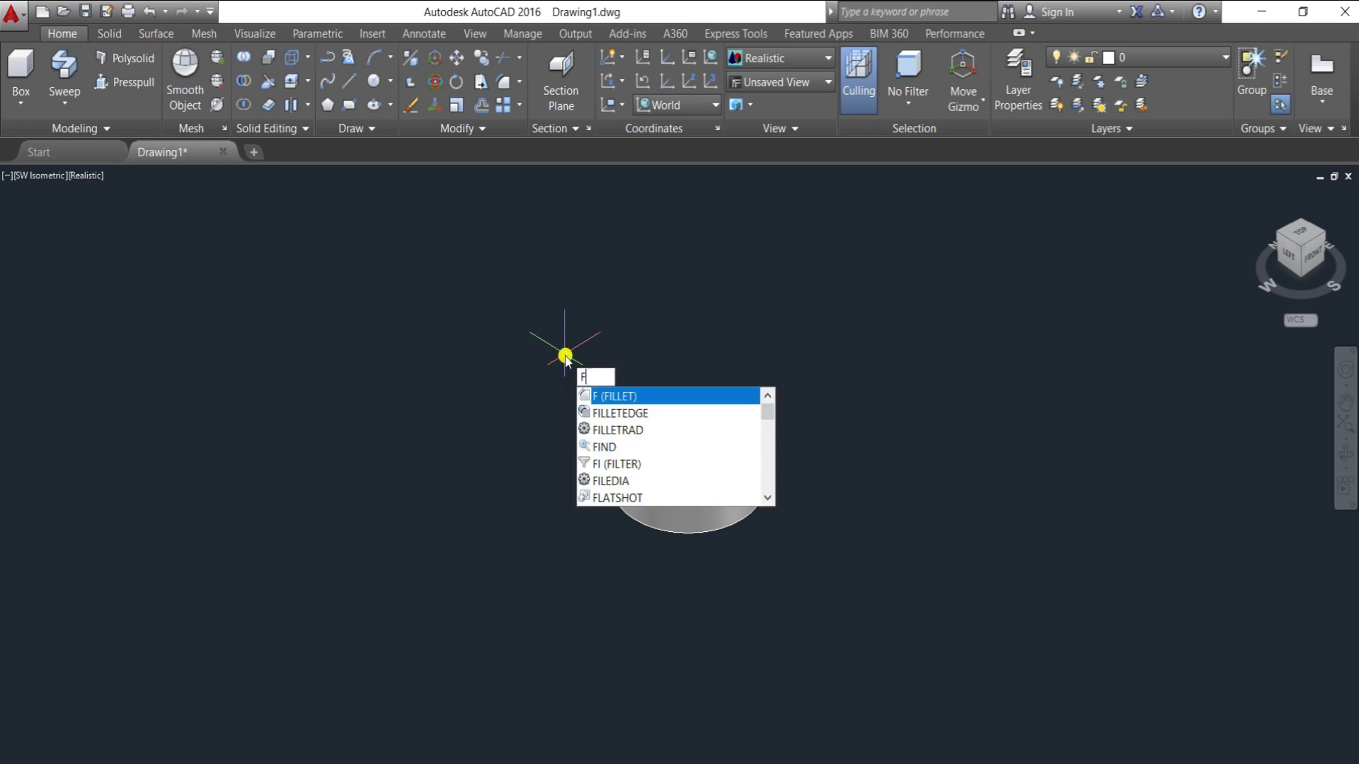
pyautogui.write('ILL')
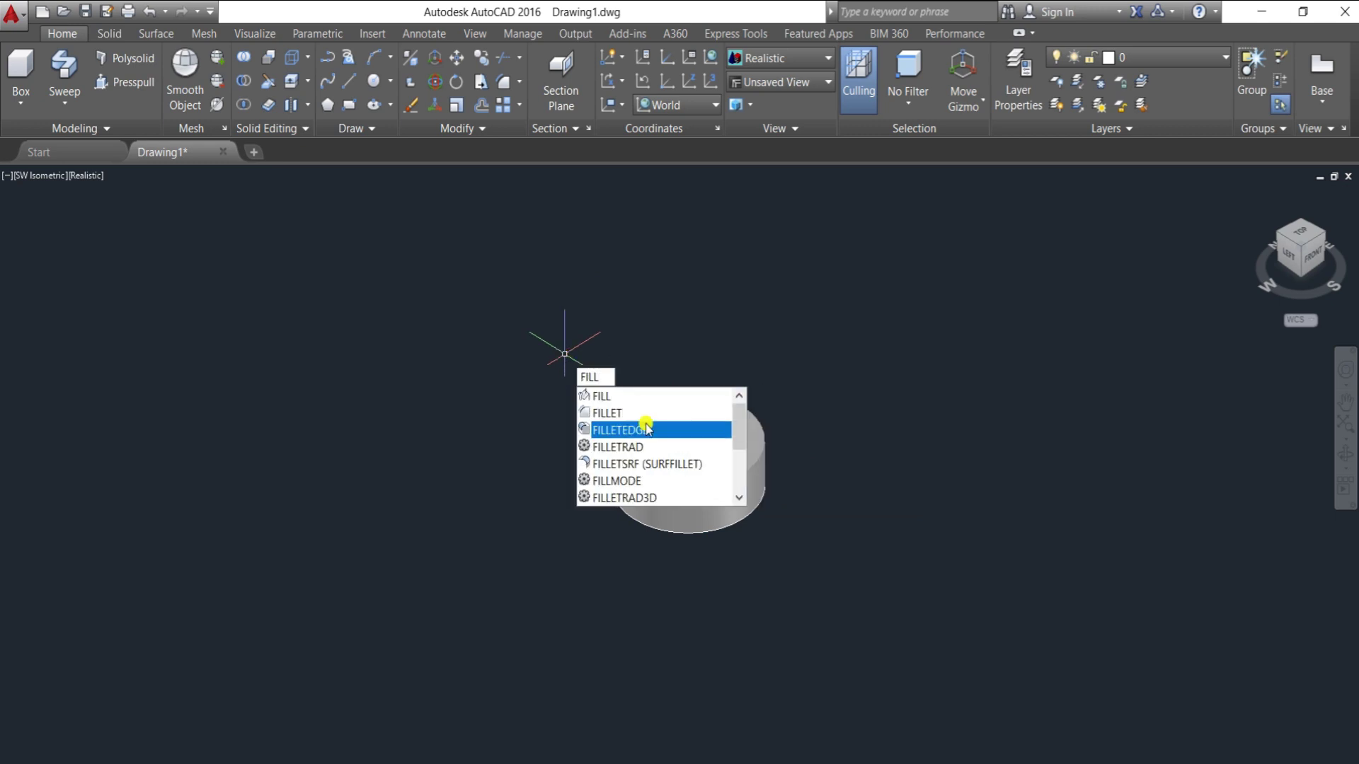
pyautogui.click(640, 430)
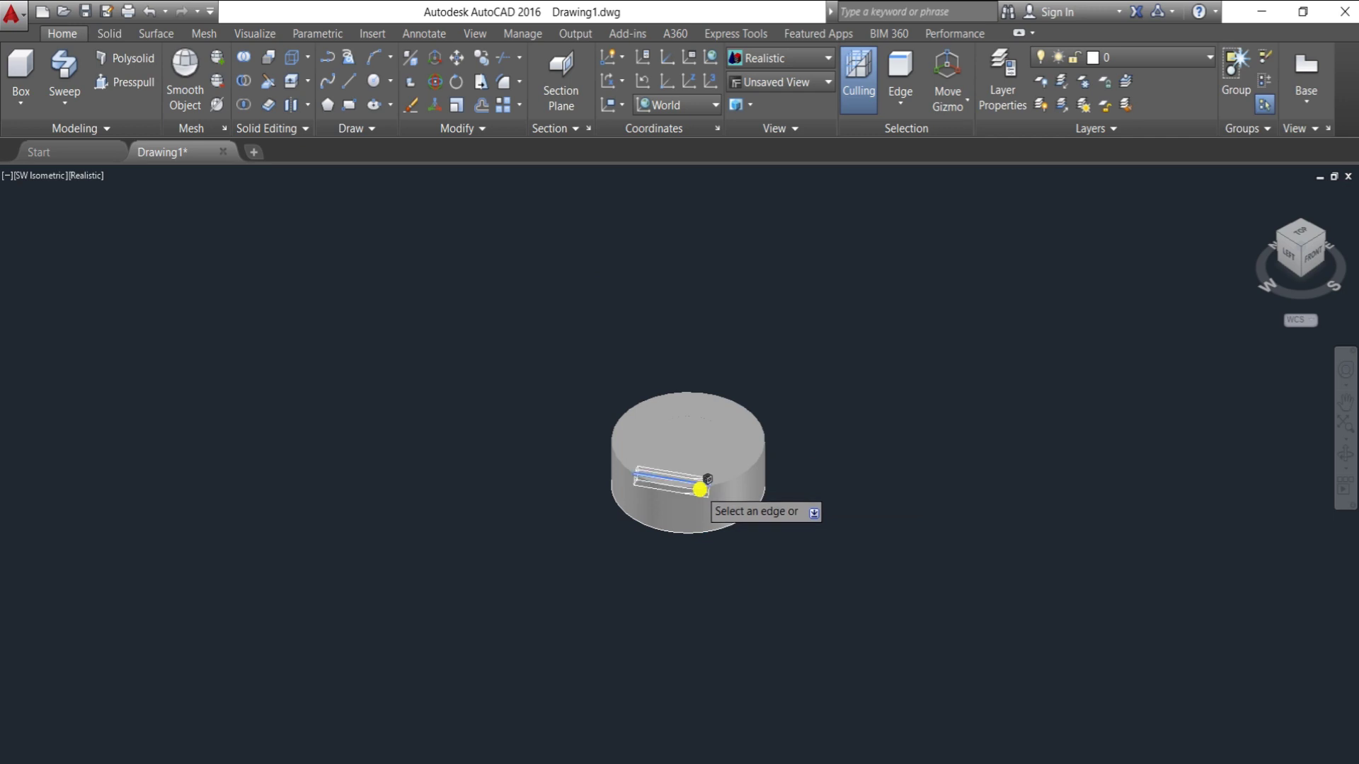
pyautogui.press('Escape')
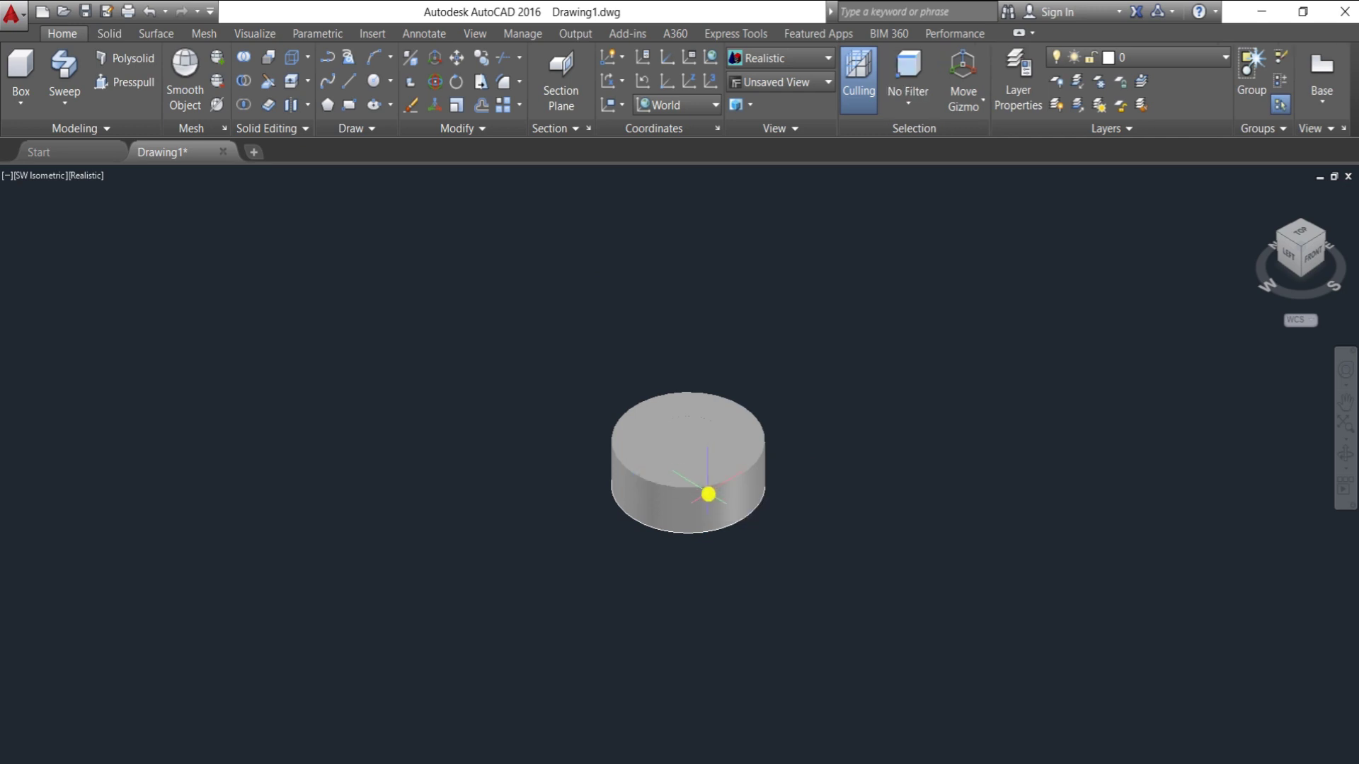
pyautogui.press('Return')
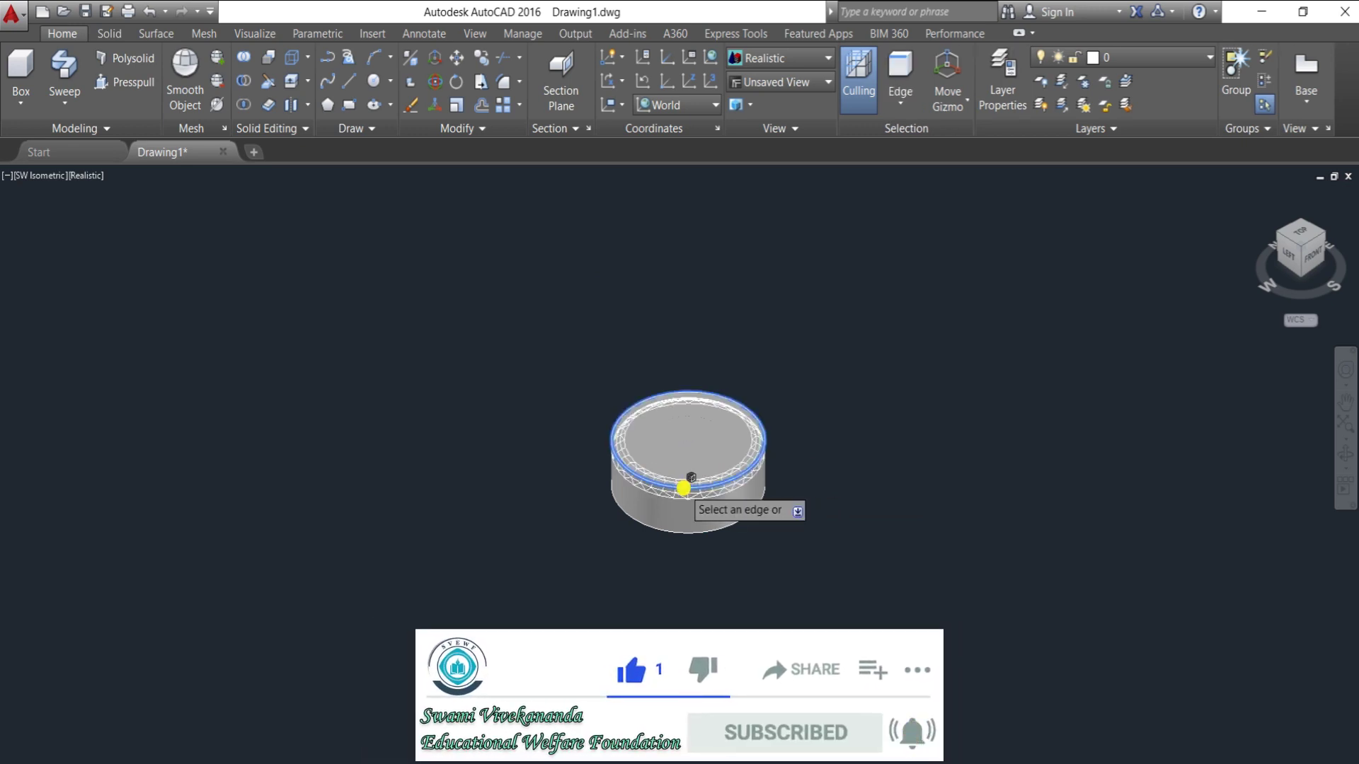
pyautogui.write('r')
pyautogui.press('Return')
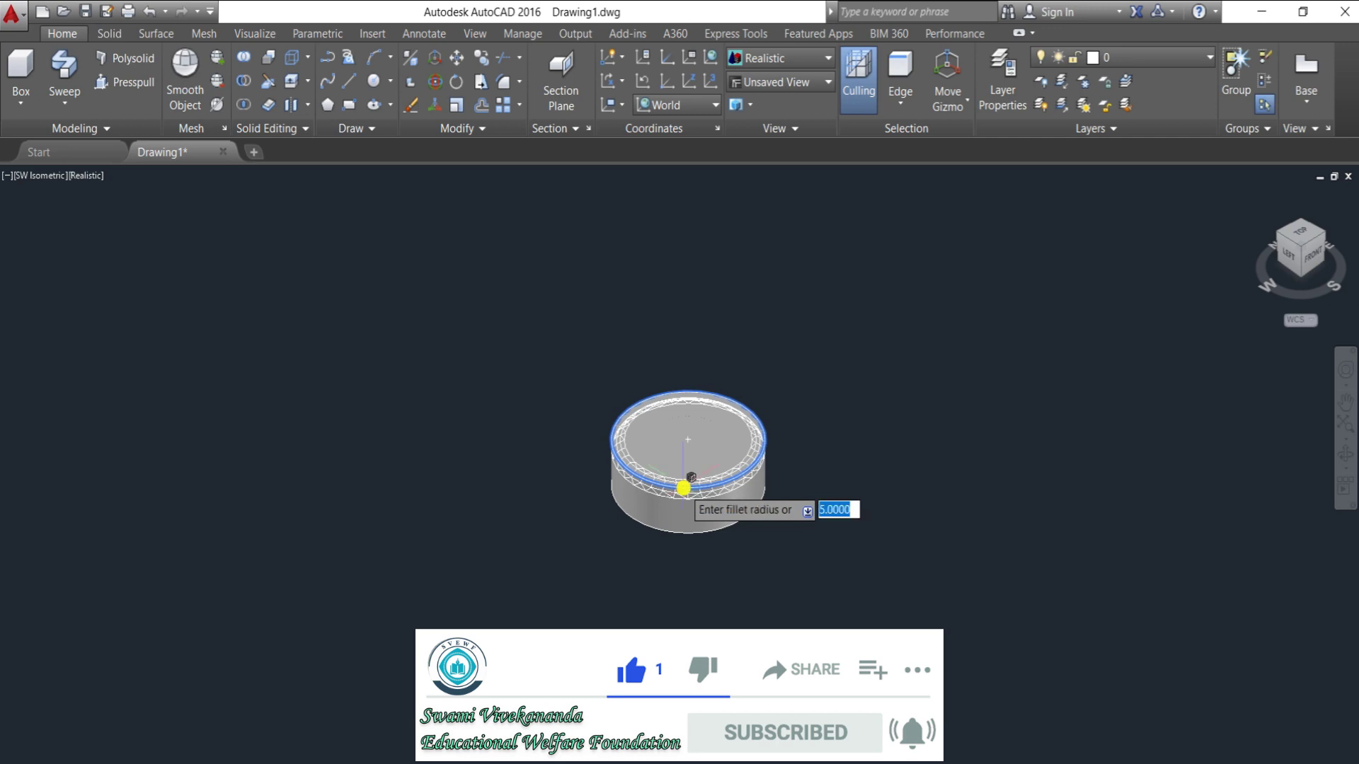
pyautogui.press('Return')
pyautogui.write('r')
pyautogui.press('Return')
pyautogui.press('Return')
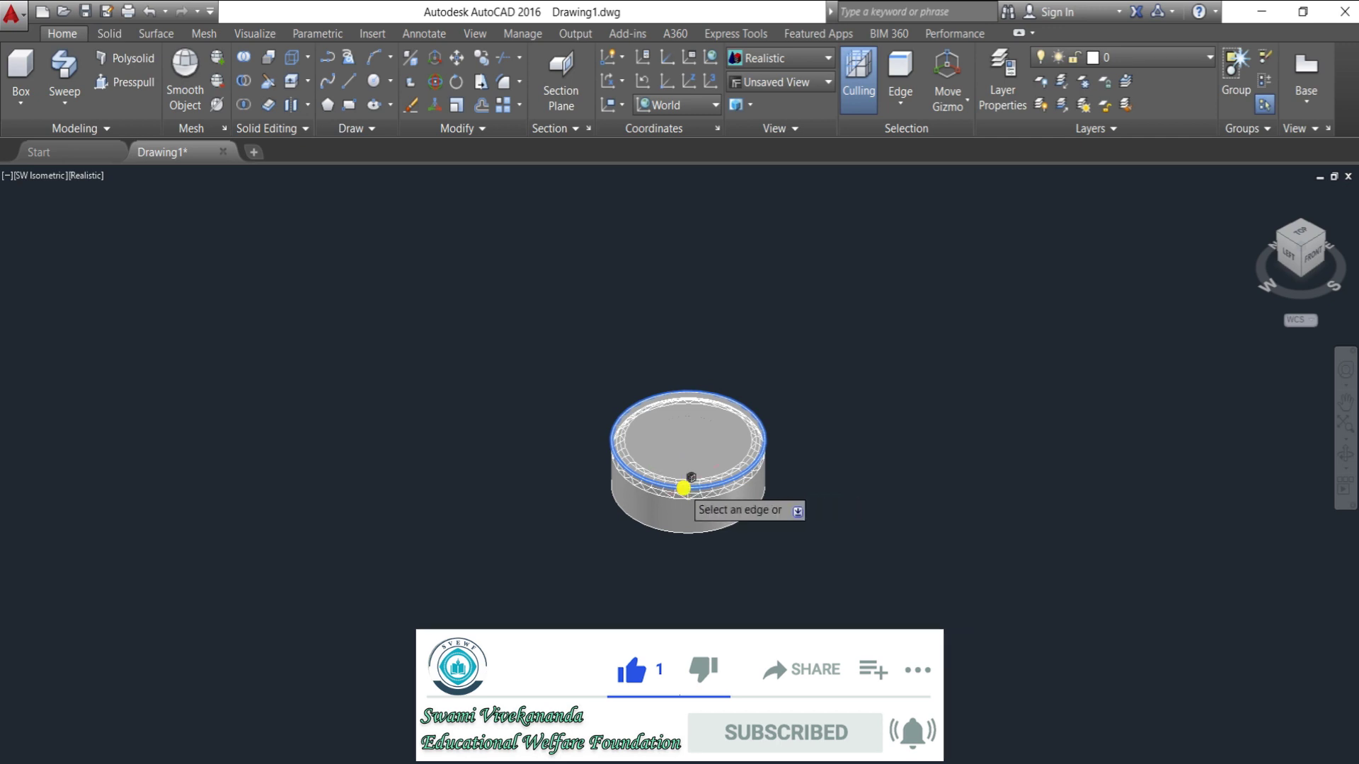
pyautogui.click(683, 488)
pyautogui.press('Return')
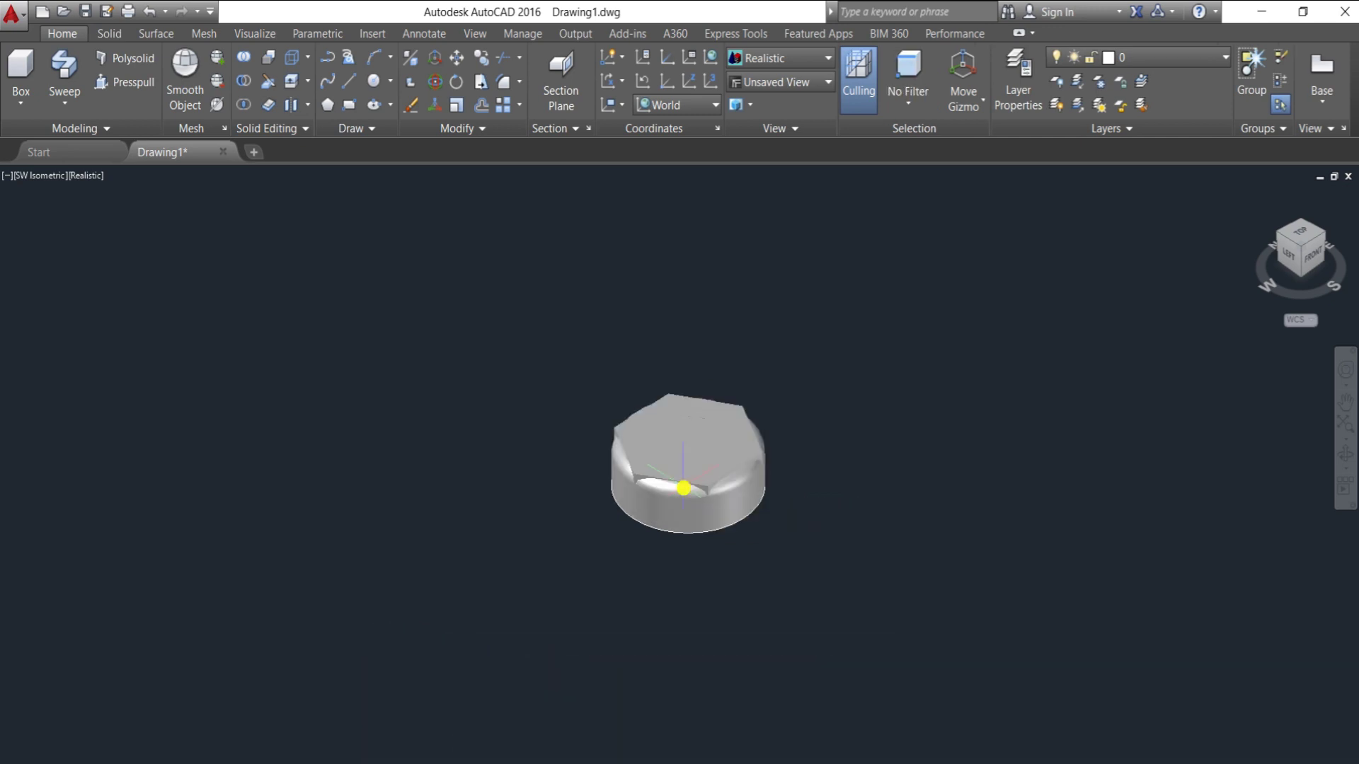
pyautogui.press('Return')
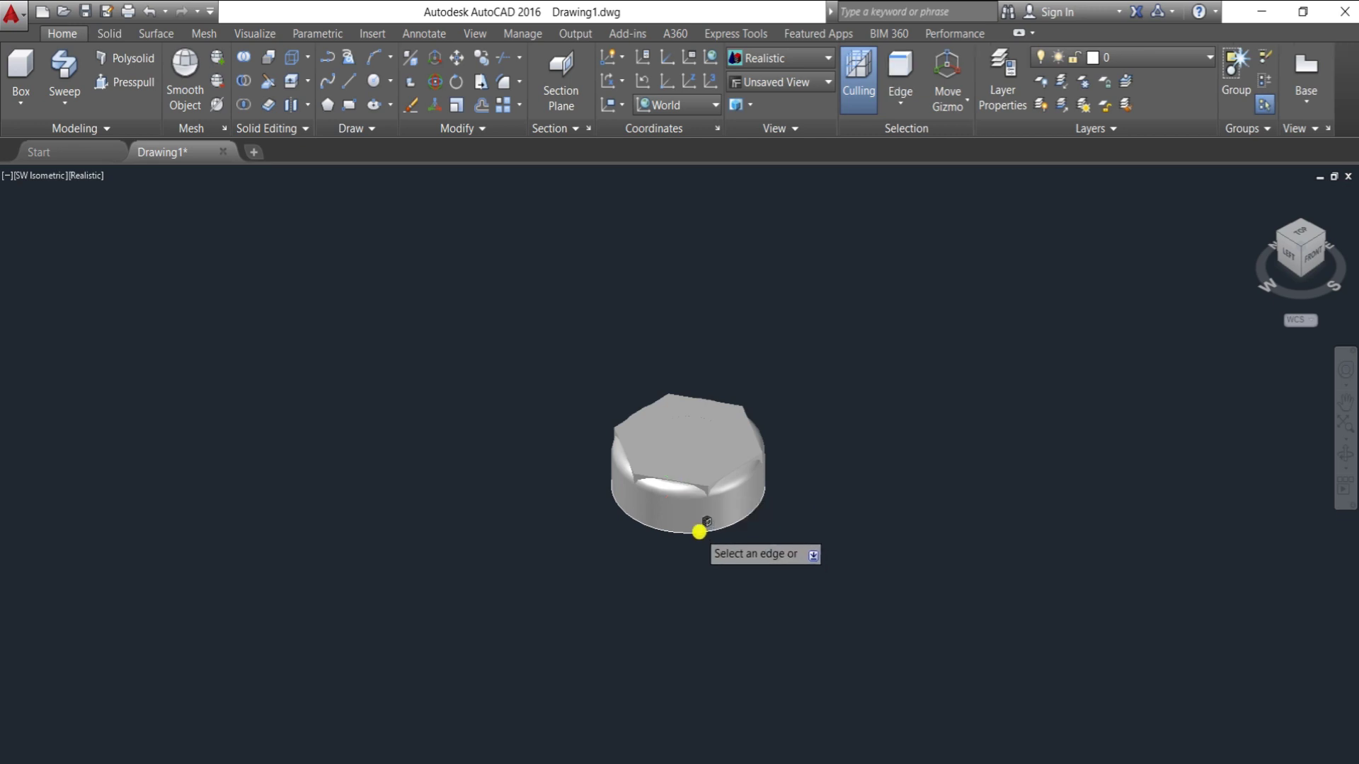
# Fillet the cylinder's bottom edge with radius 5 as well.
pyautogui.click(696, 532)
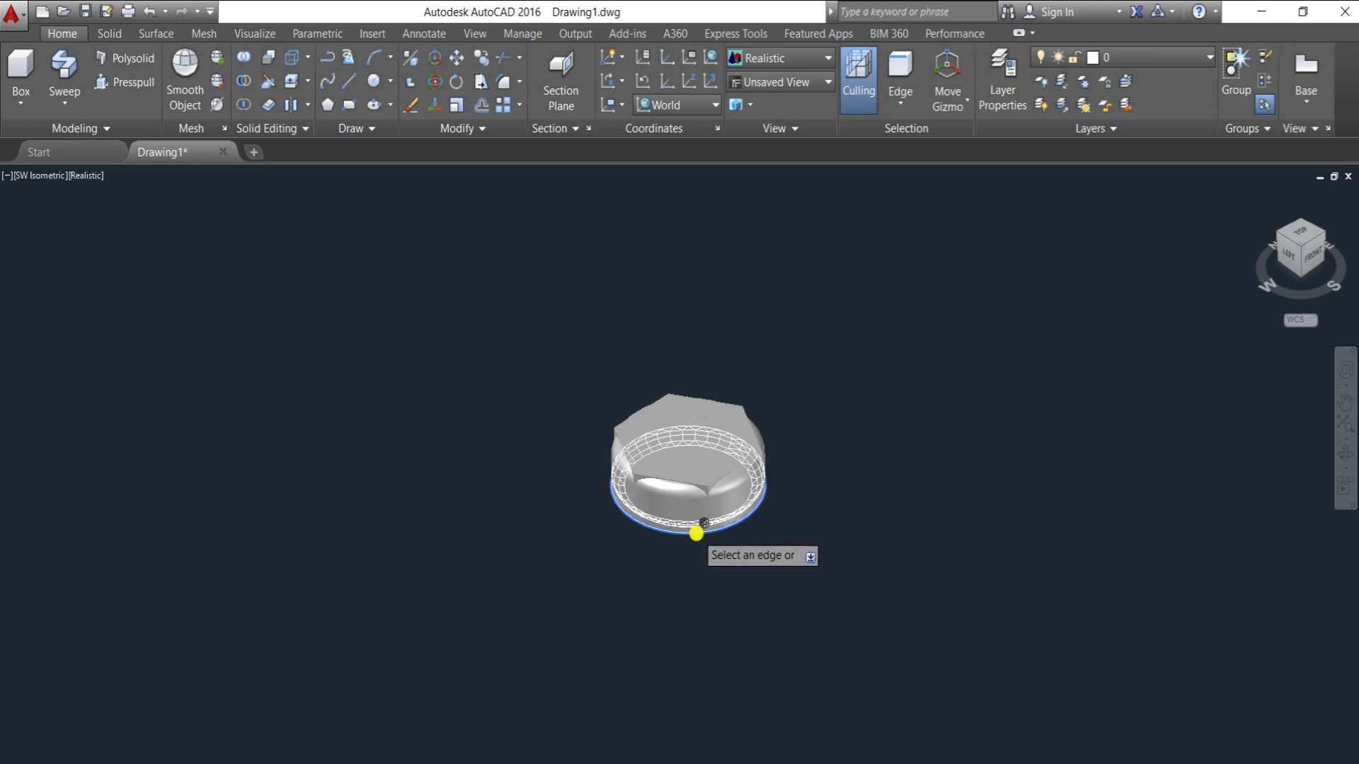
pyautogui.write('r')
pyautogui.press('Return')
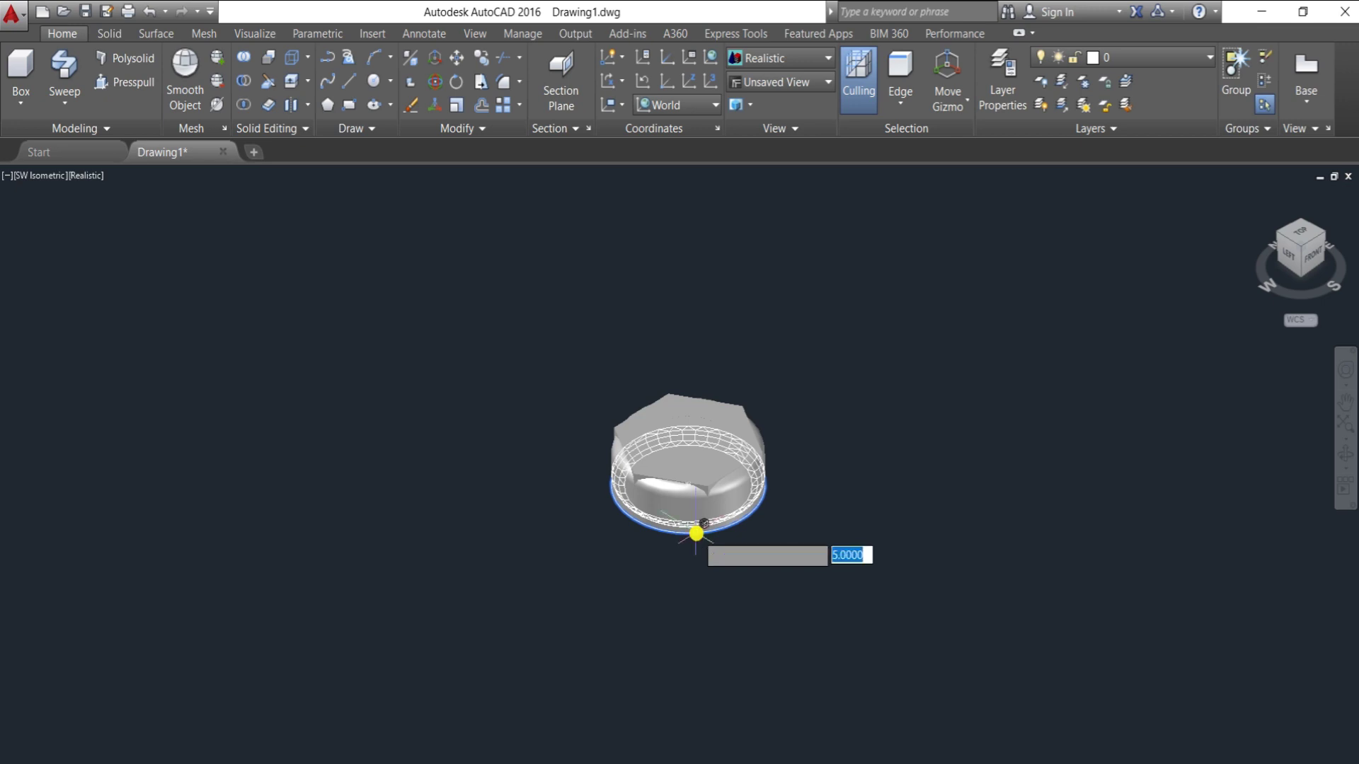
pyautogui.press('Return')
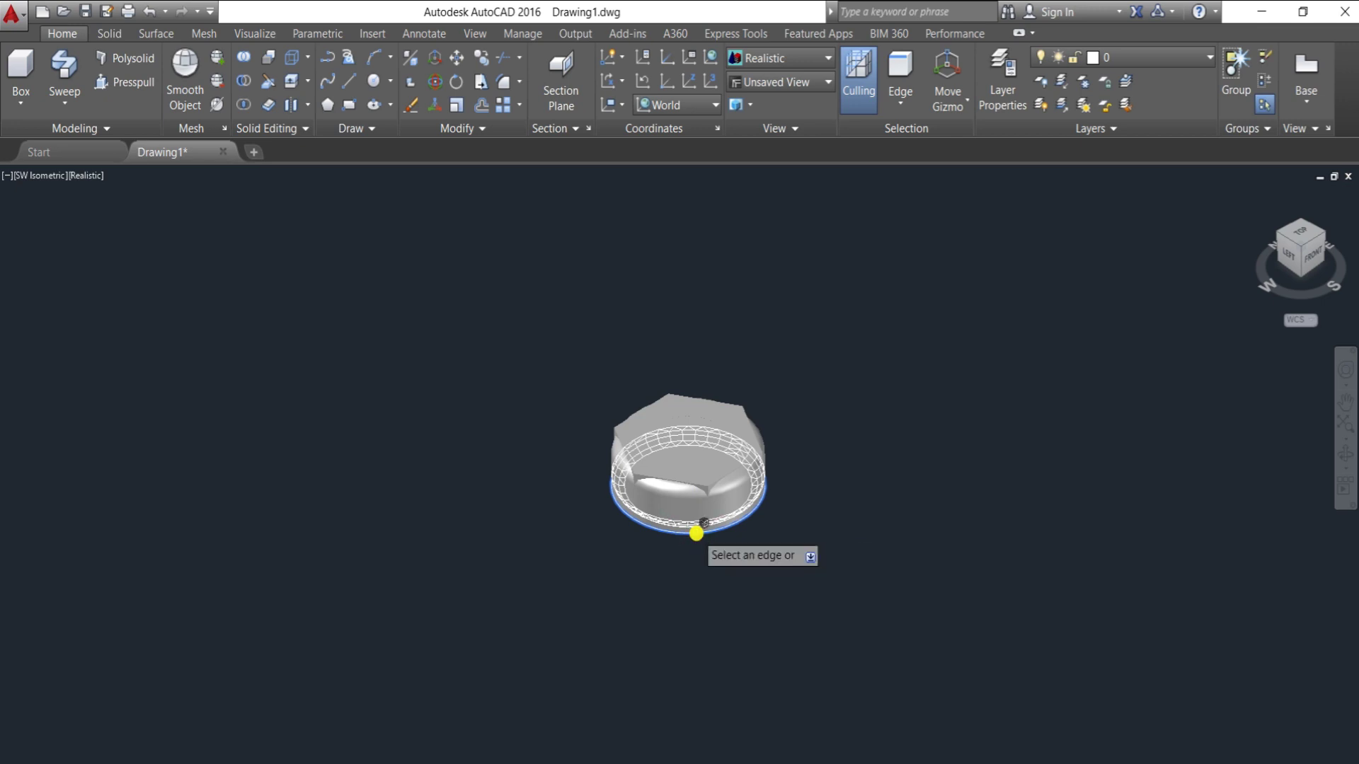
pyautogui.press('Return')
pyautogui.press('Return')
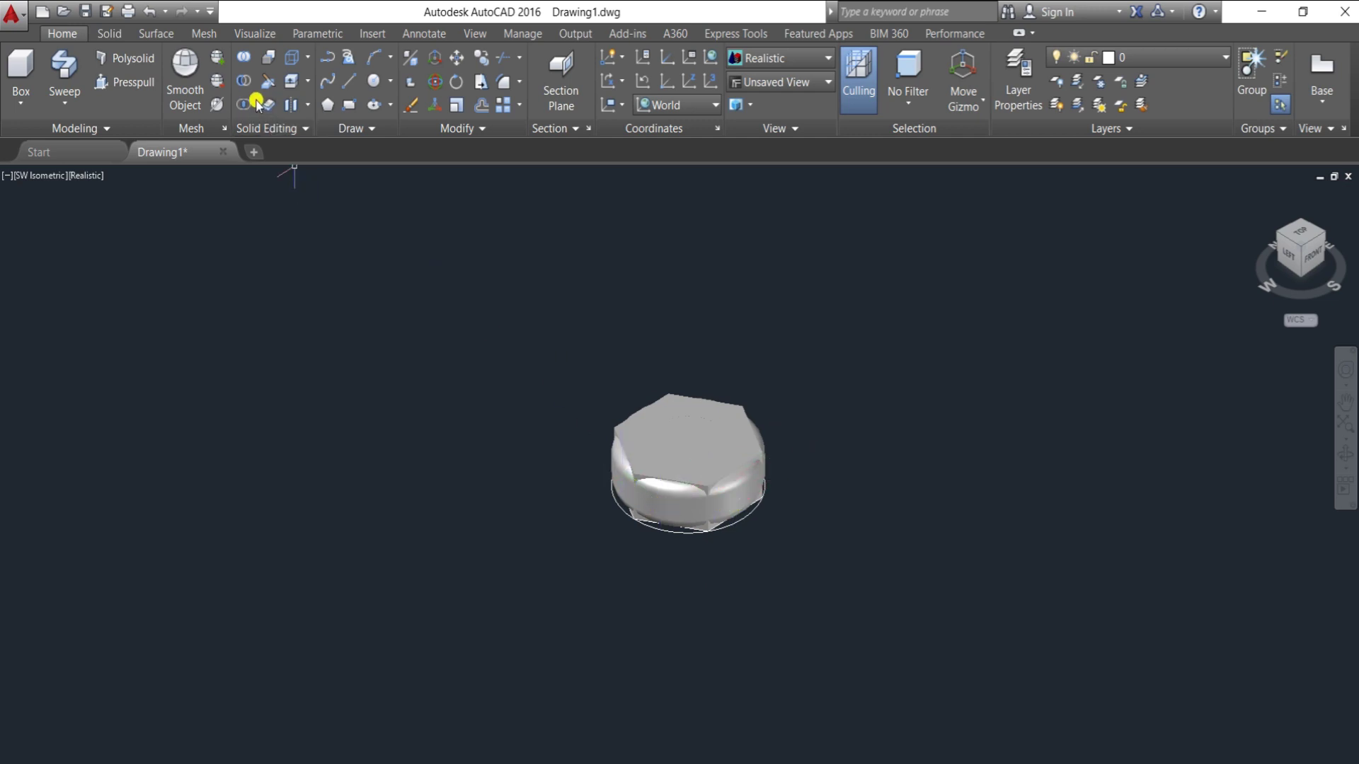
# Intersect the filleted cylinder and holed hex solid into one rounded hex nut.
pyautogui.click(235, 107)
pyautogui.click(582, 358)
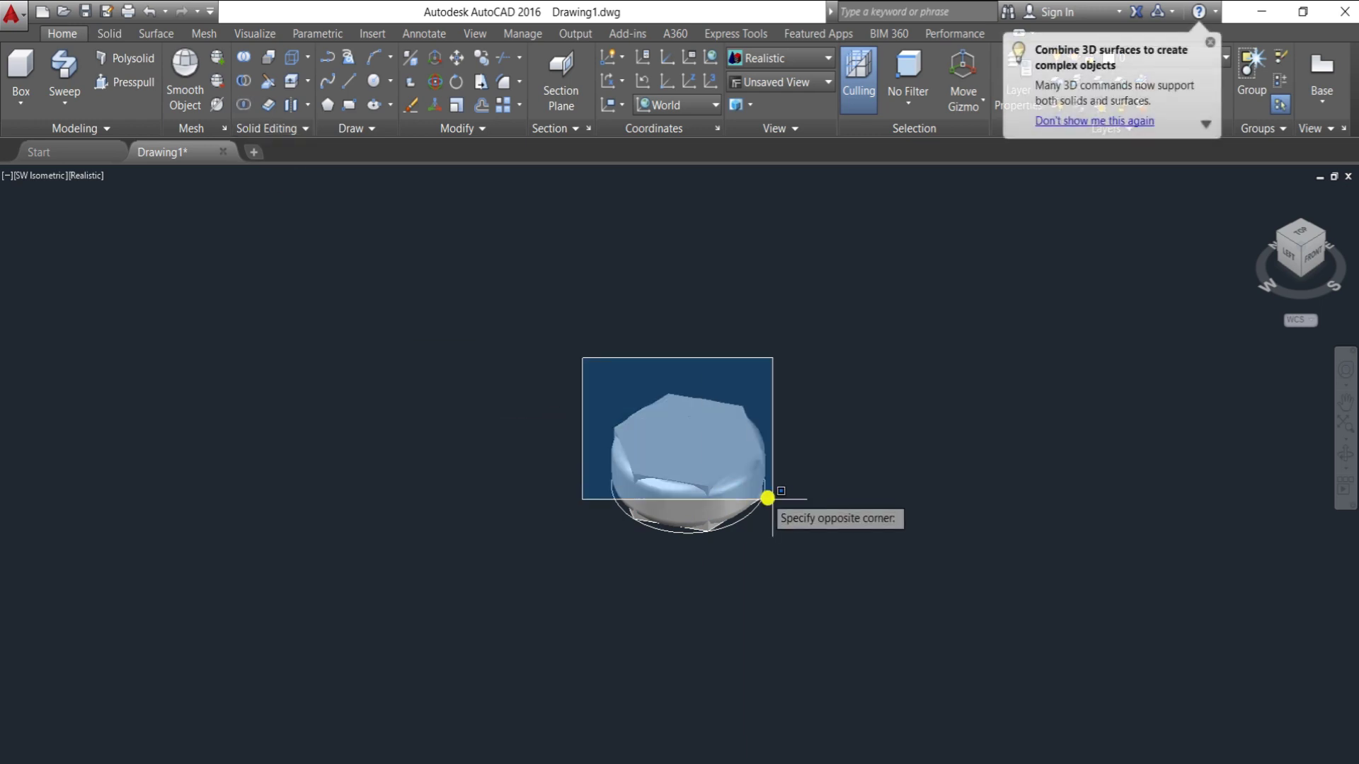
pyautogui.click(829, 560)
pyautogui.press('Return')
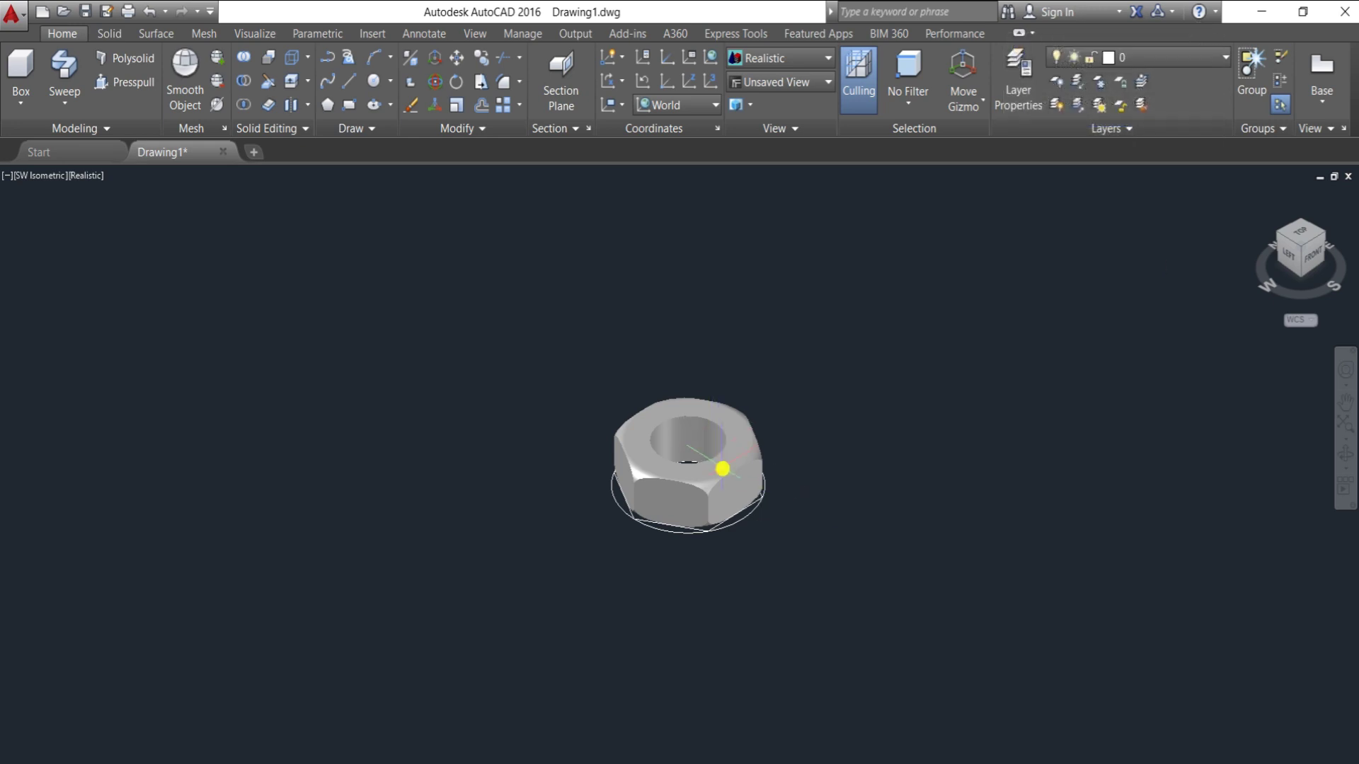
pyautogui.moveTo(707, 440)
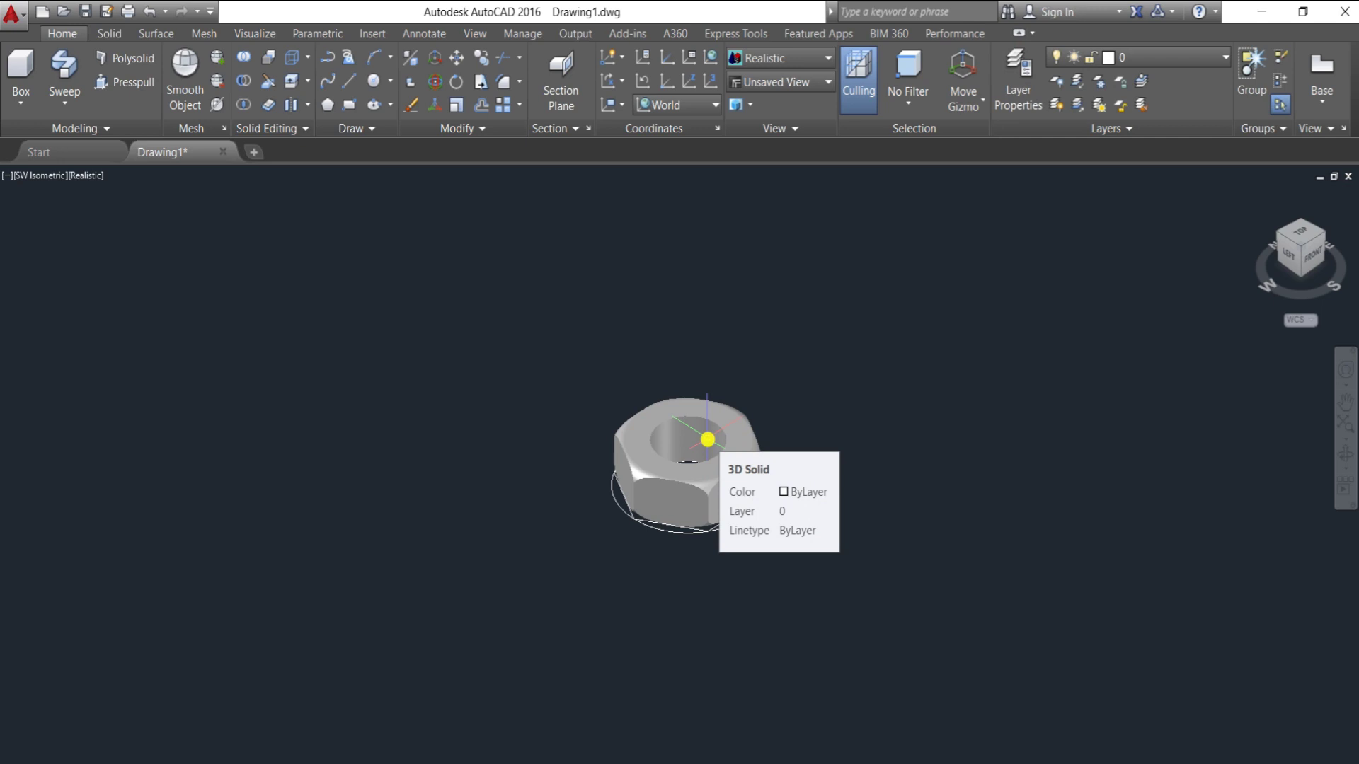
# Start a helix at the hole's centre with base radius 15.
pyautogui.write('h')
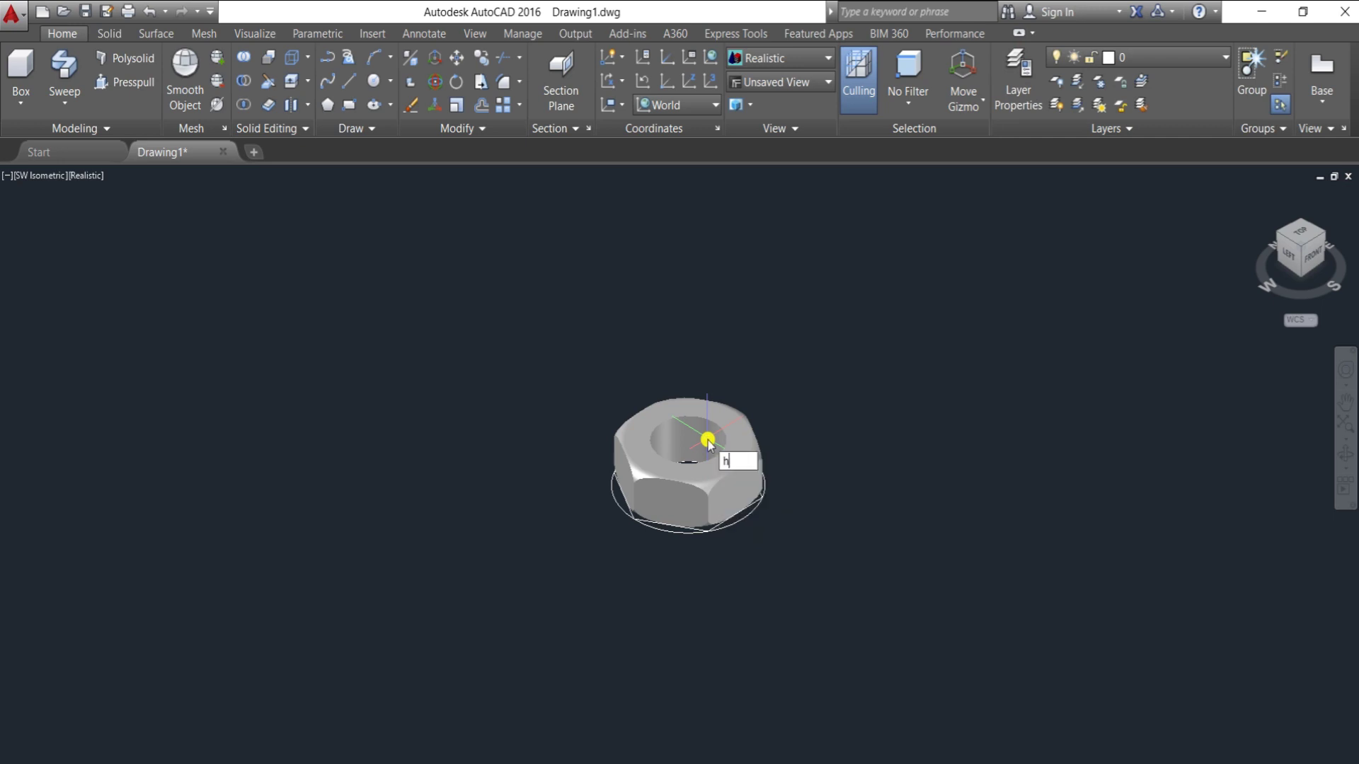
pyautogui.write('el')
pyautogui.press('Return')
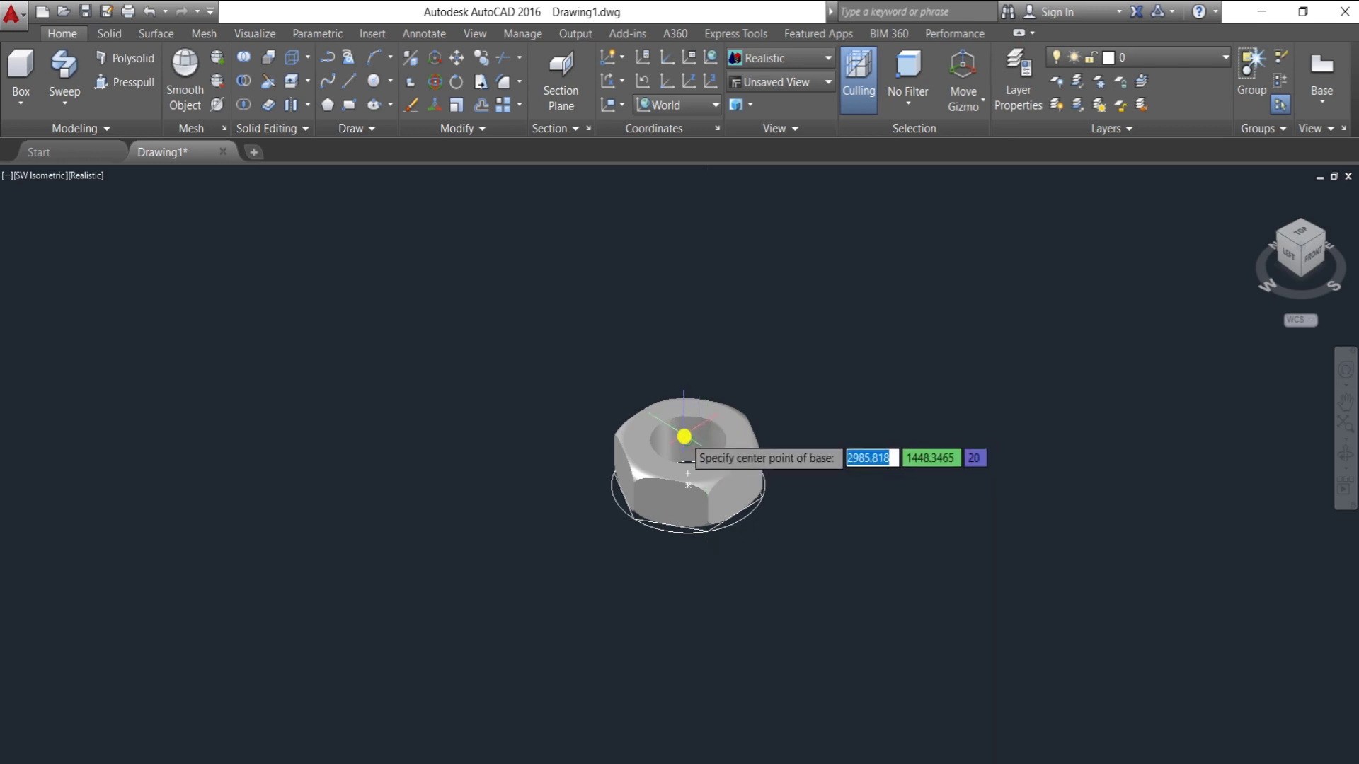
pyautogui.click(685, 439)
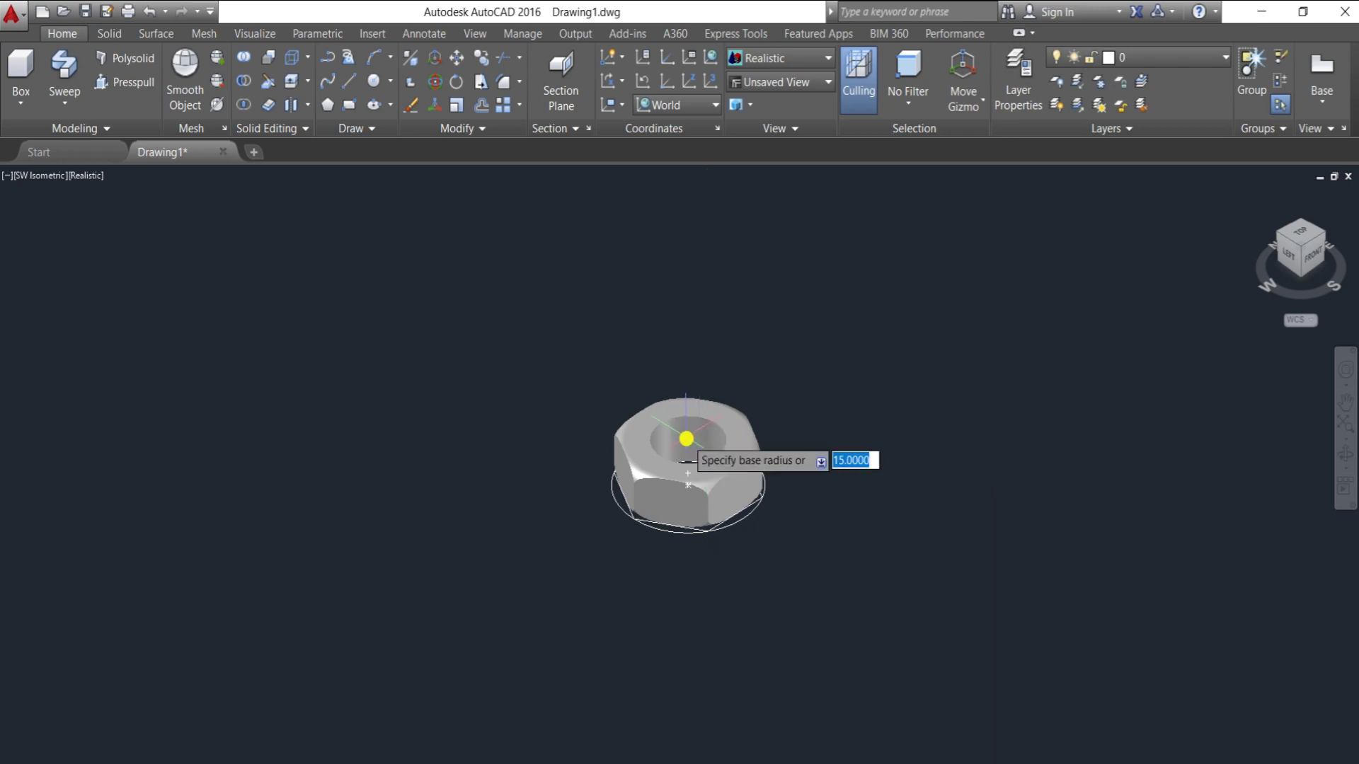
pyautogui.write('15')
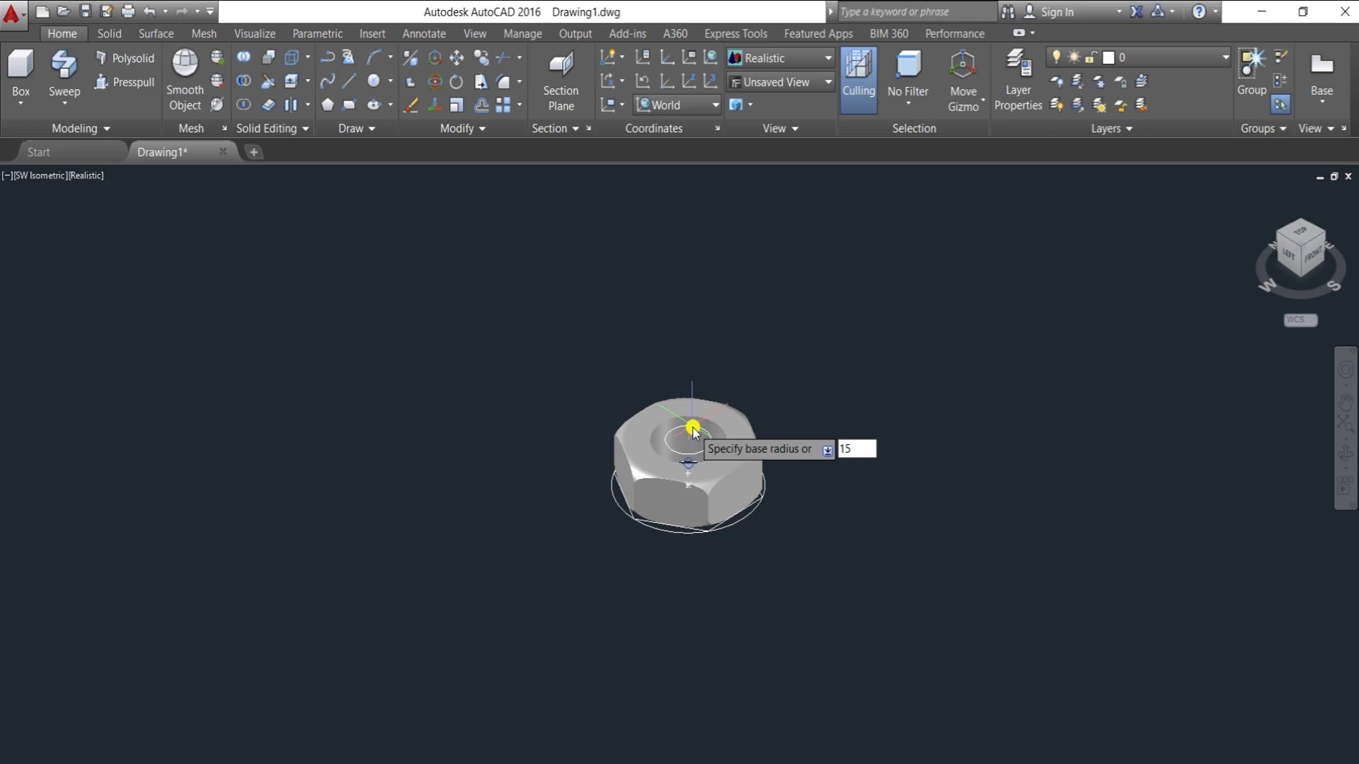
pyautogui.press('Return')
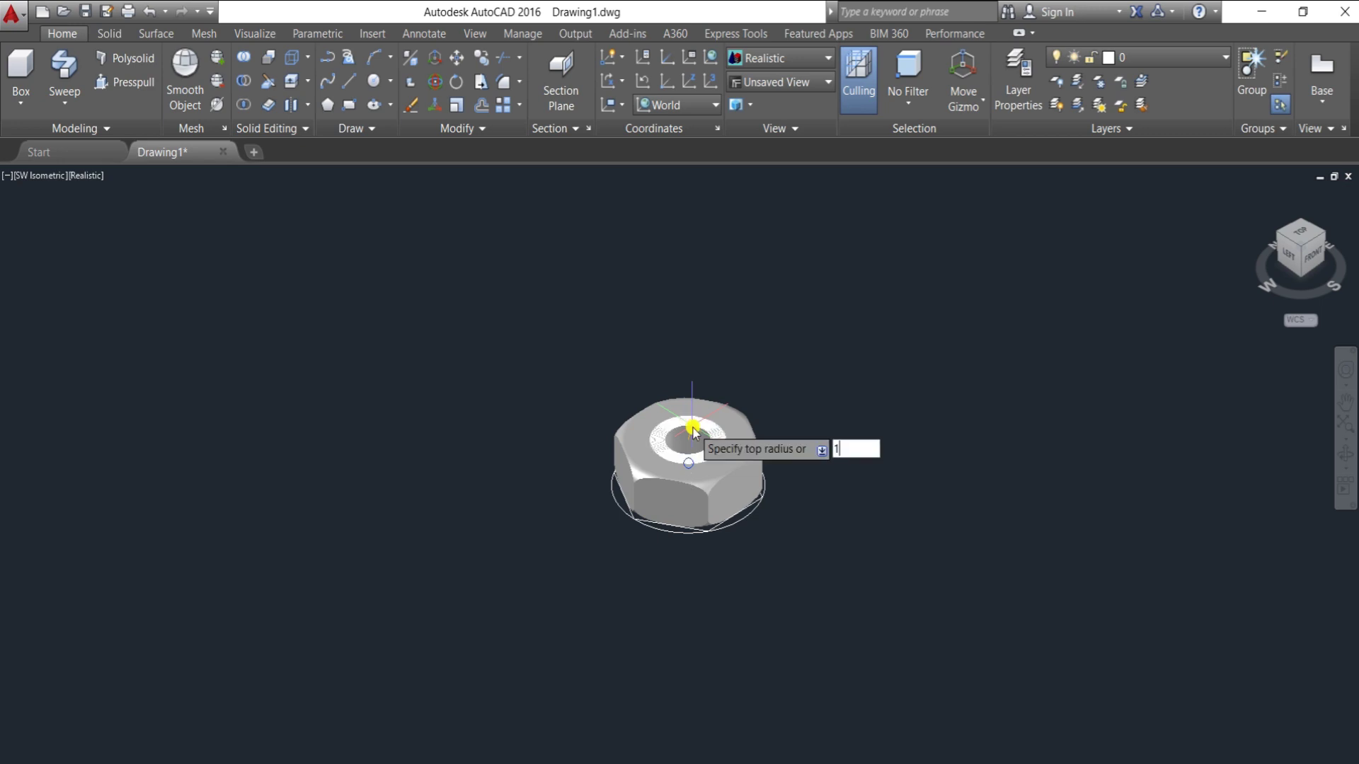
# Give the helix top radius 15, 10 turns and height 20.
pyautogui.write('15t')
pyautogui.press('BackSpace')
pyautogui.press('Return')
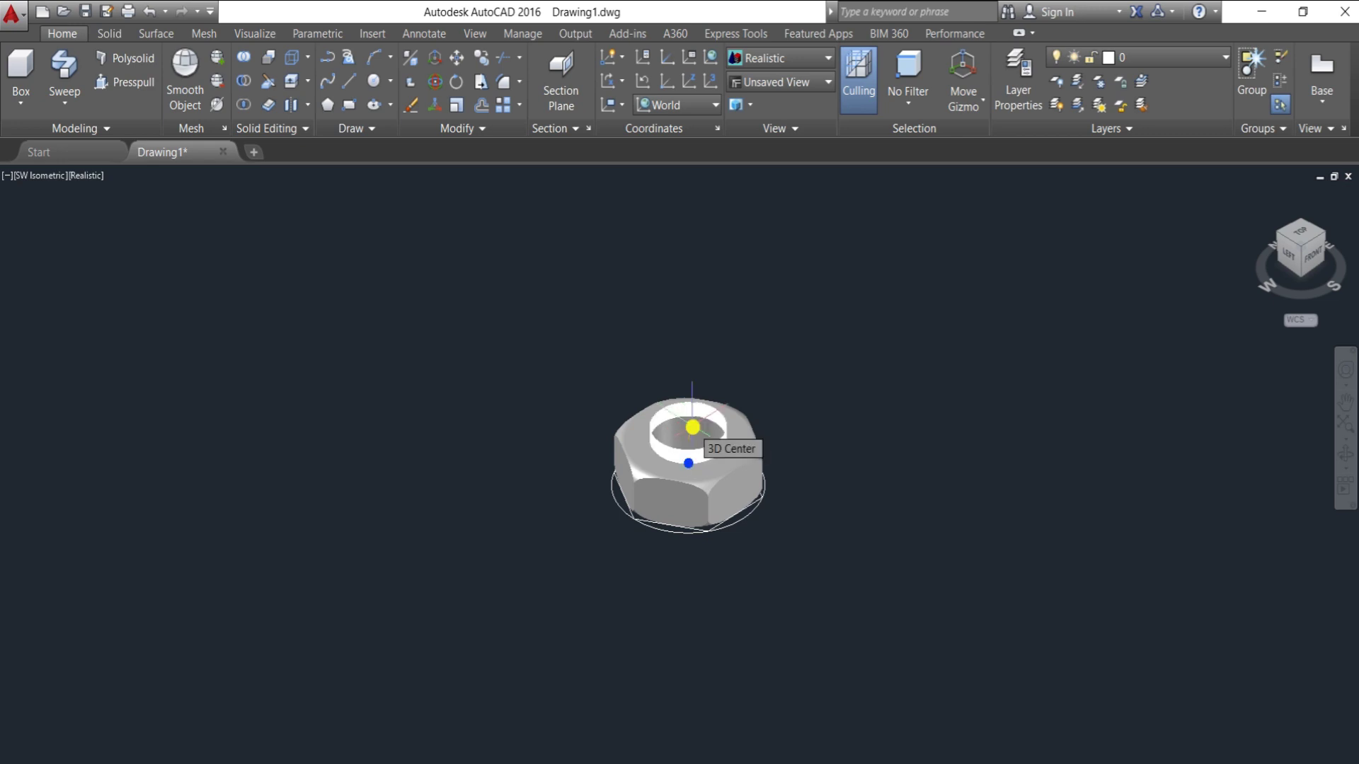
pyautogui.write('t')
pyautogui.press('Return')
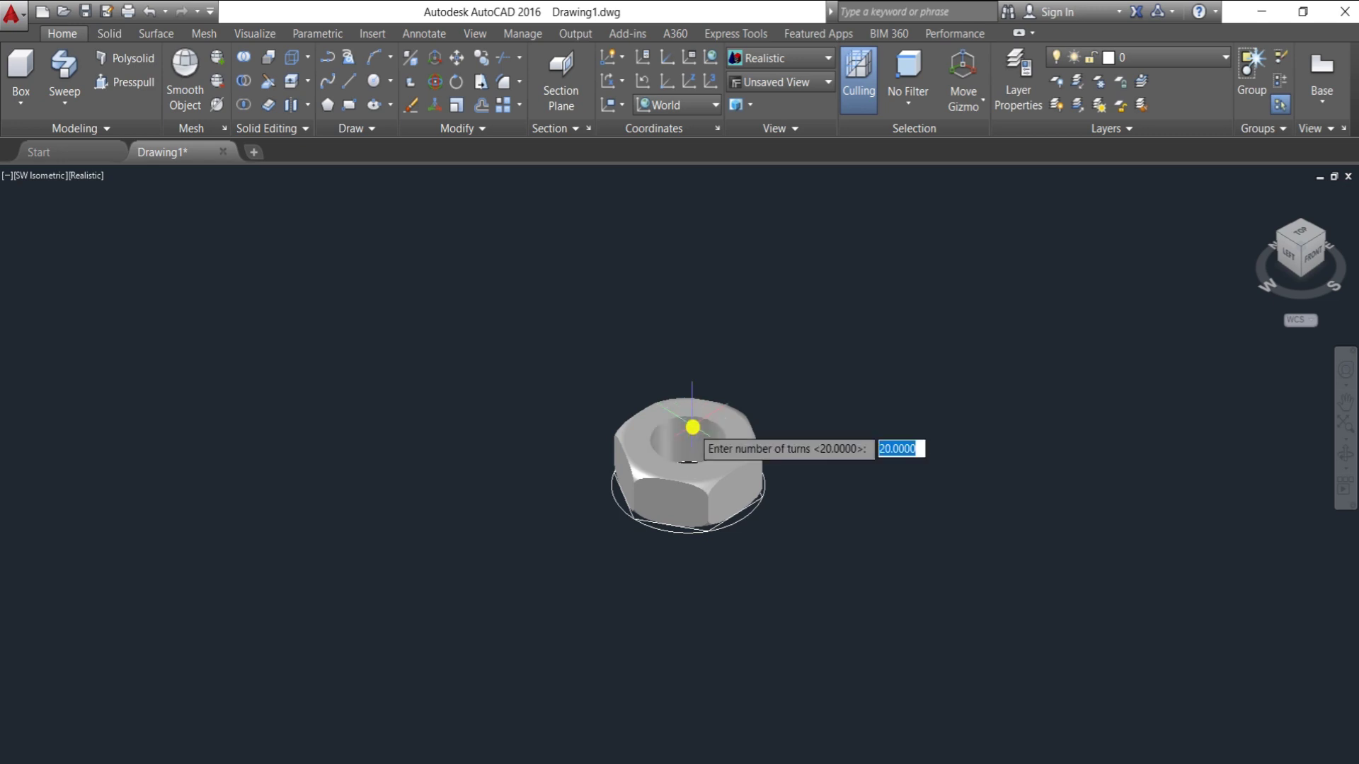
pyautogui.write('10')
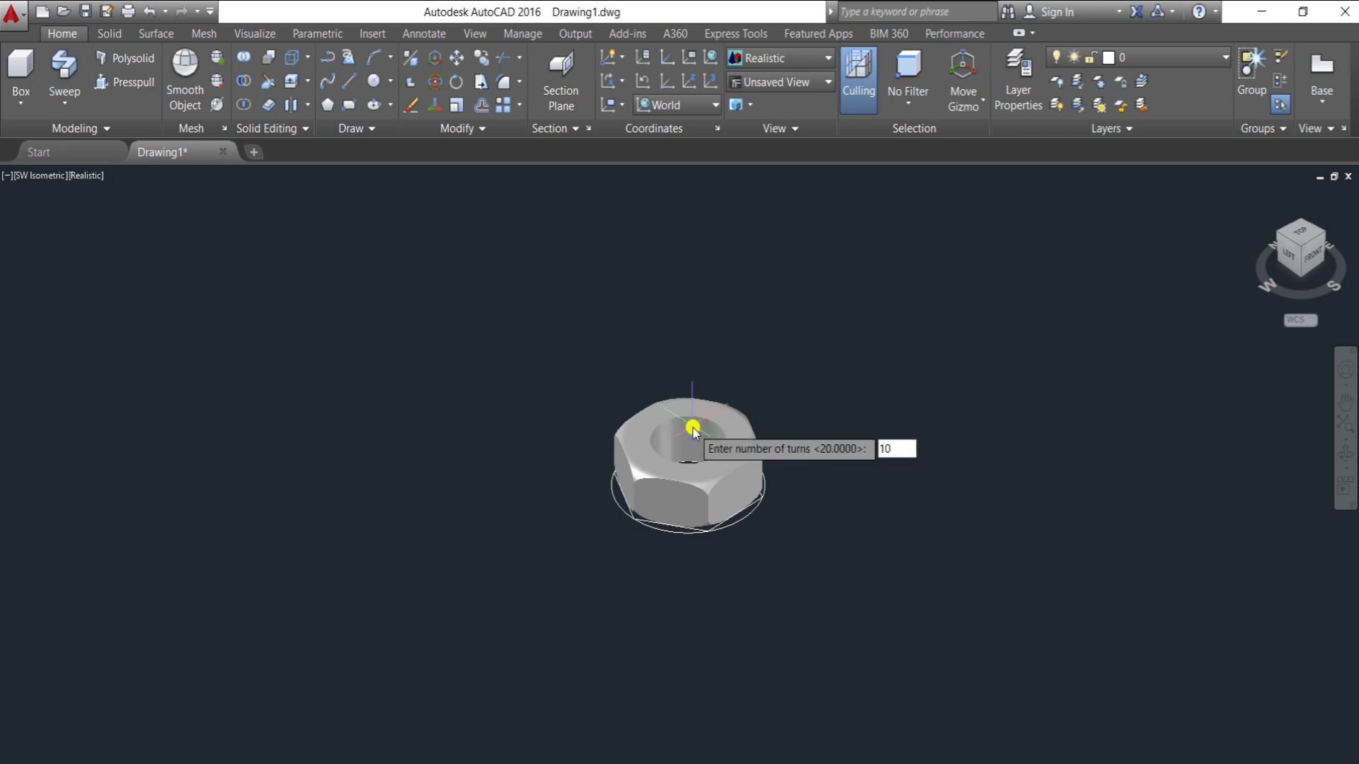
pyautogui.press('Return')
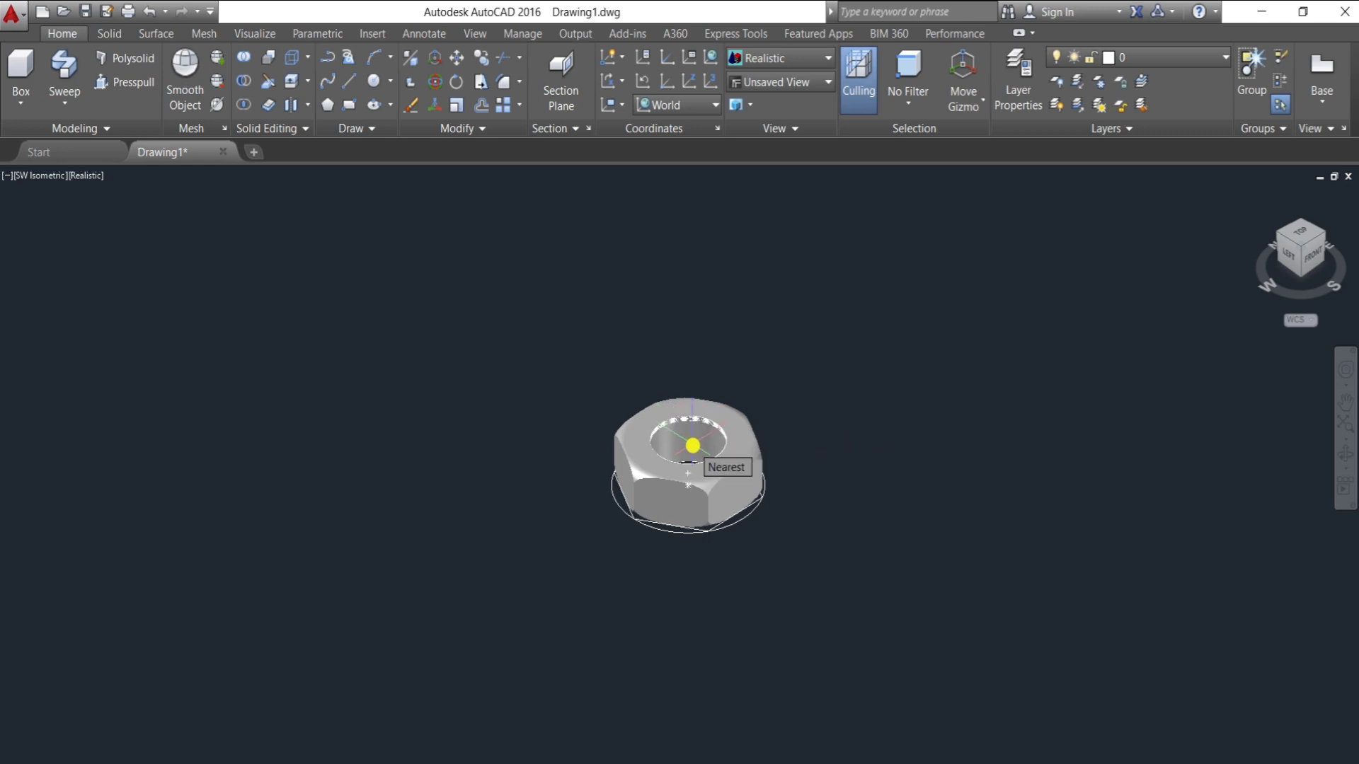
pyautogui.write('20')
pyautogui.press('Return')
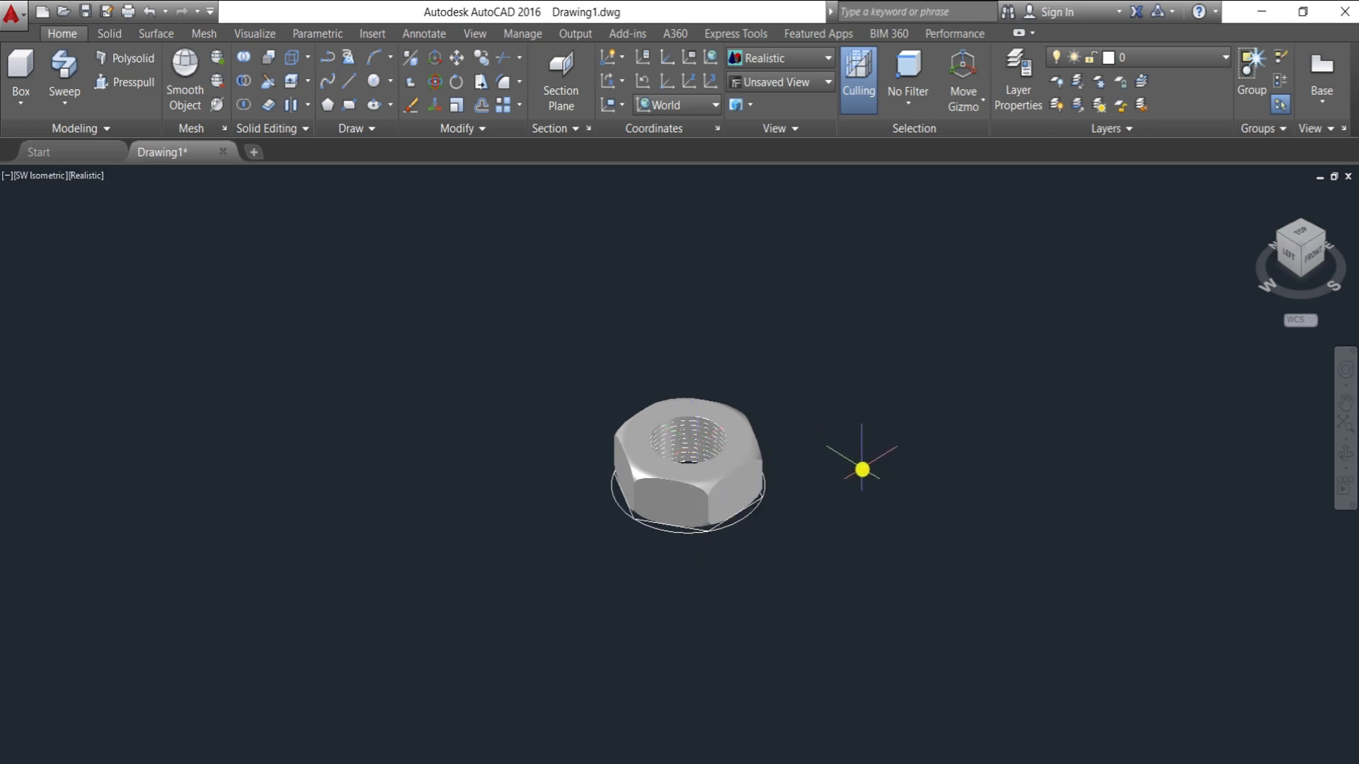
# Abandon a circle centred at 0,0 and place a small profile circle beside the nut.
pyautogui.write('c')
pyautogui.press('Return')
pyautogui.press('BackSpace')
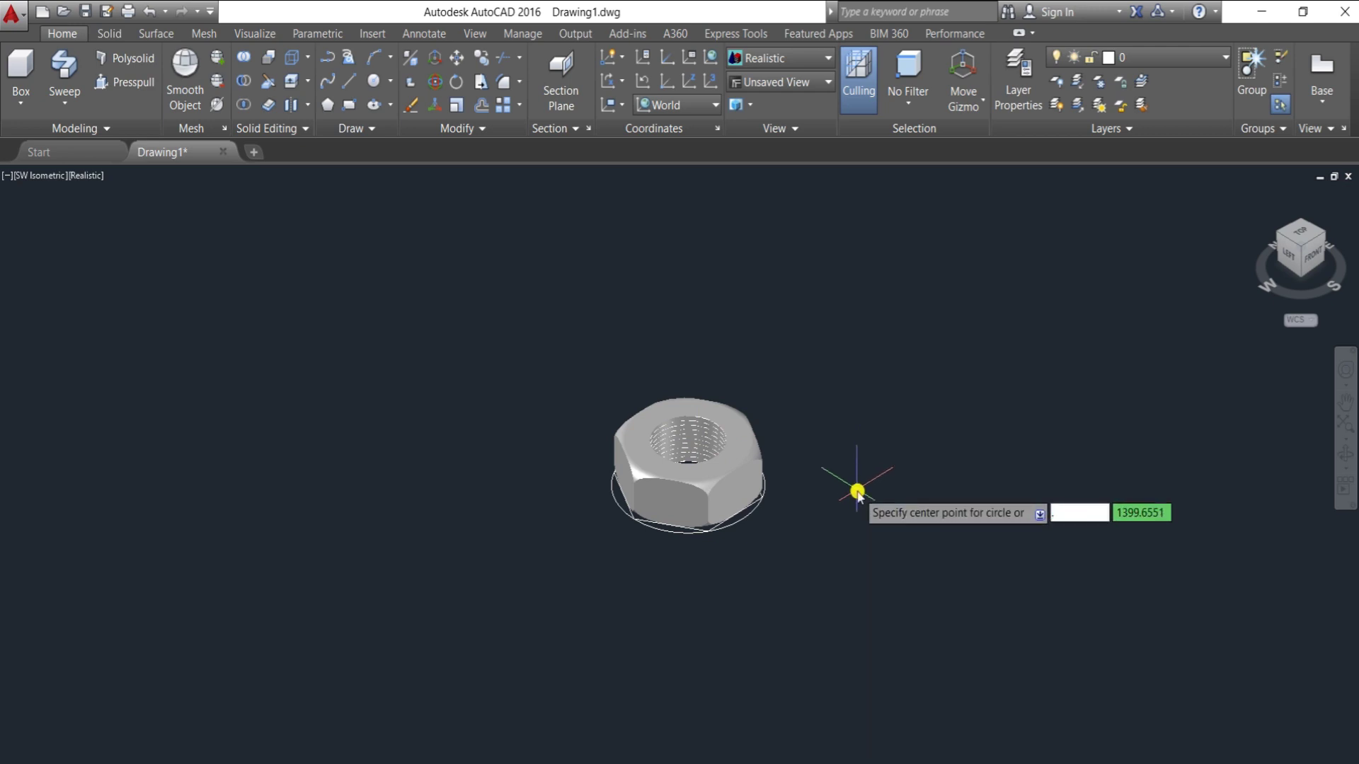
pyautogui.write('0,0')
pyautogui.press('Return')
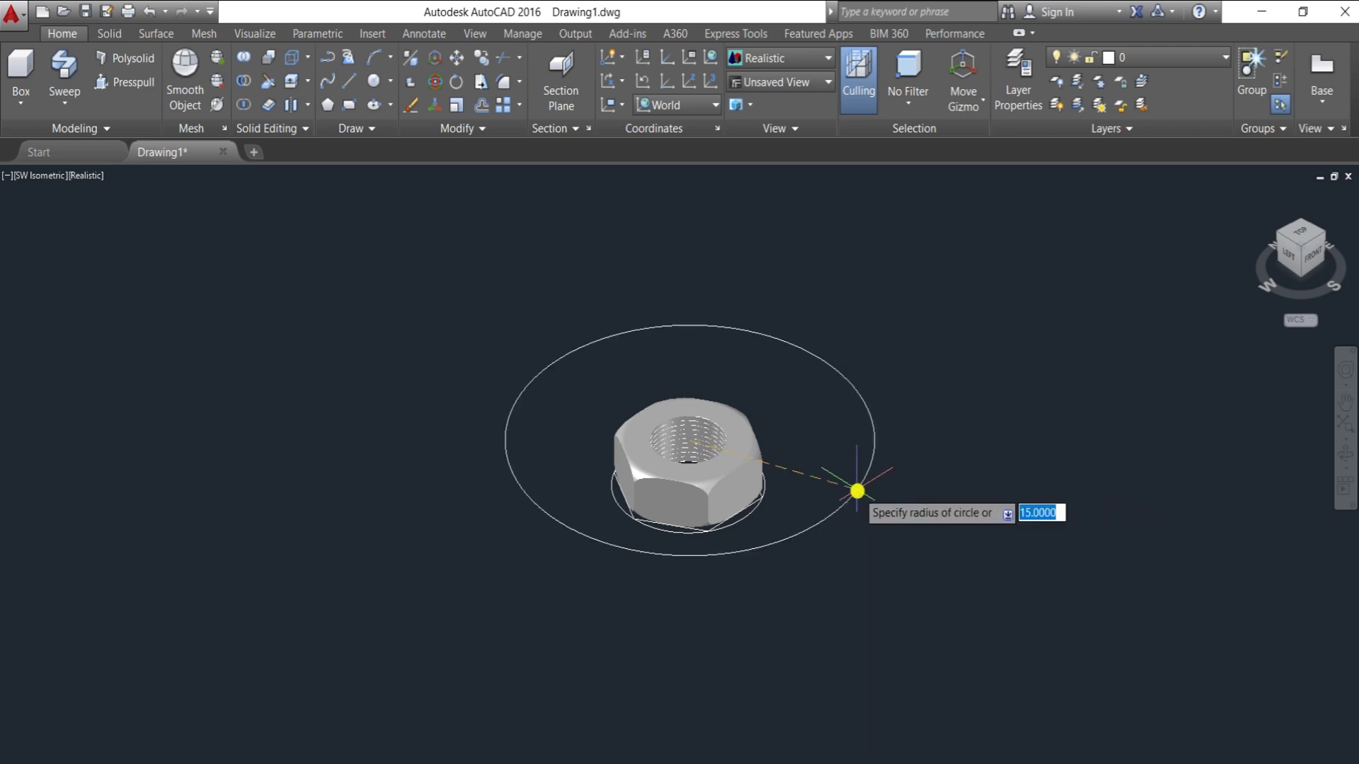
pyautogui.press('Return')
pyautogui.write('c')
pyautogui.press('Return')
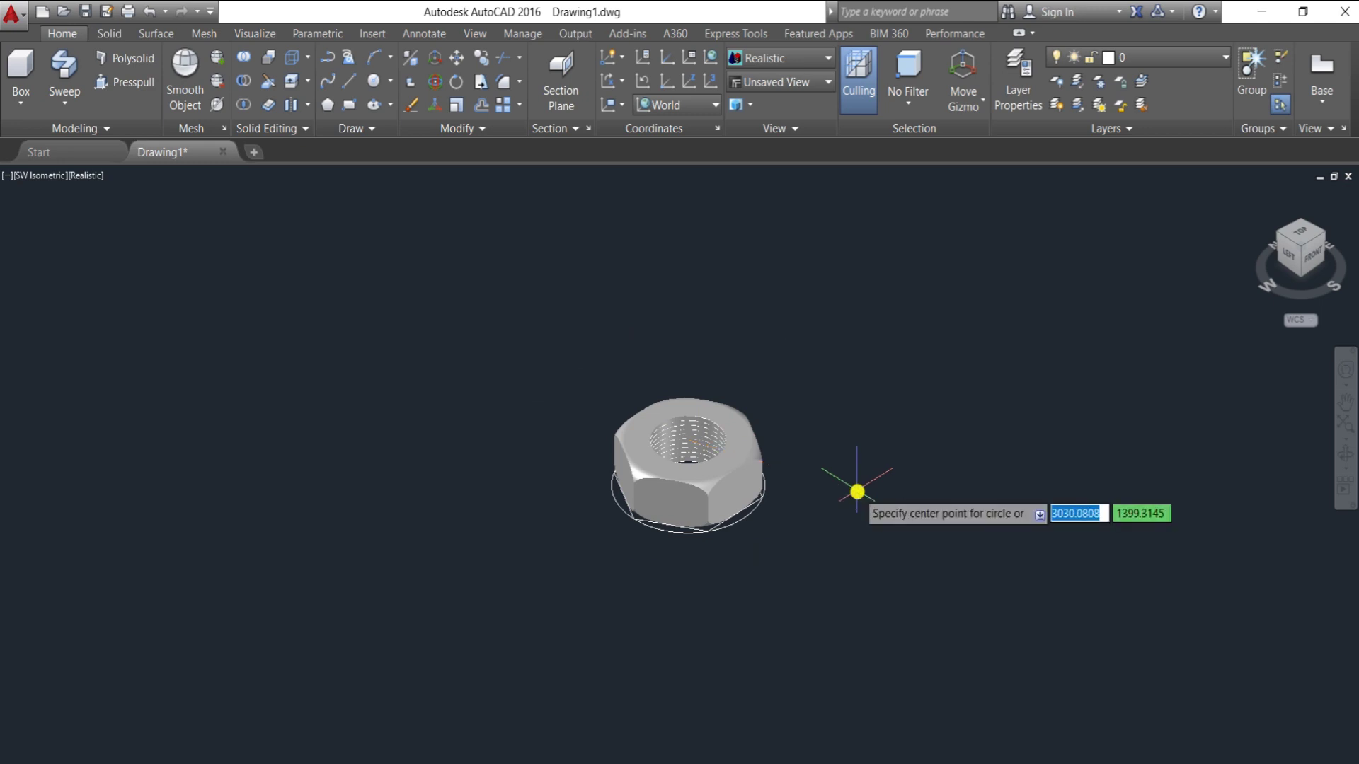
pyautogui.click(858, 490)
pyautogui.press('Escape')
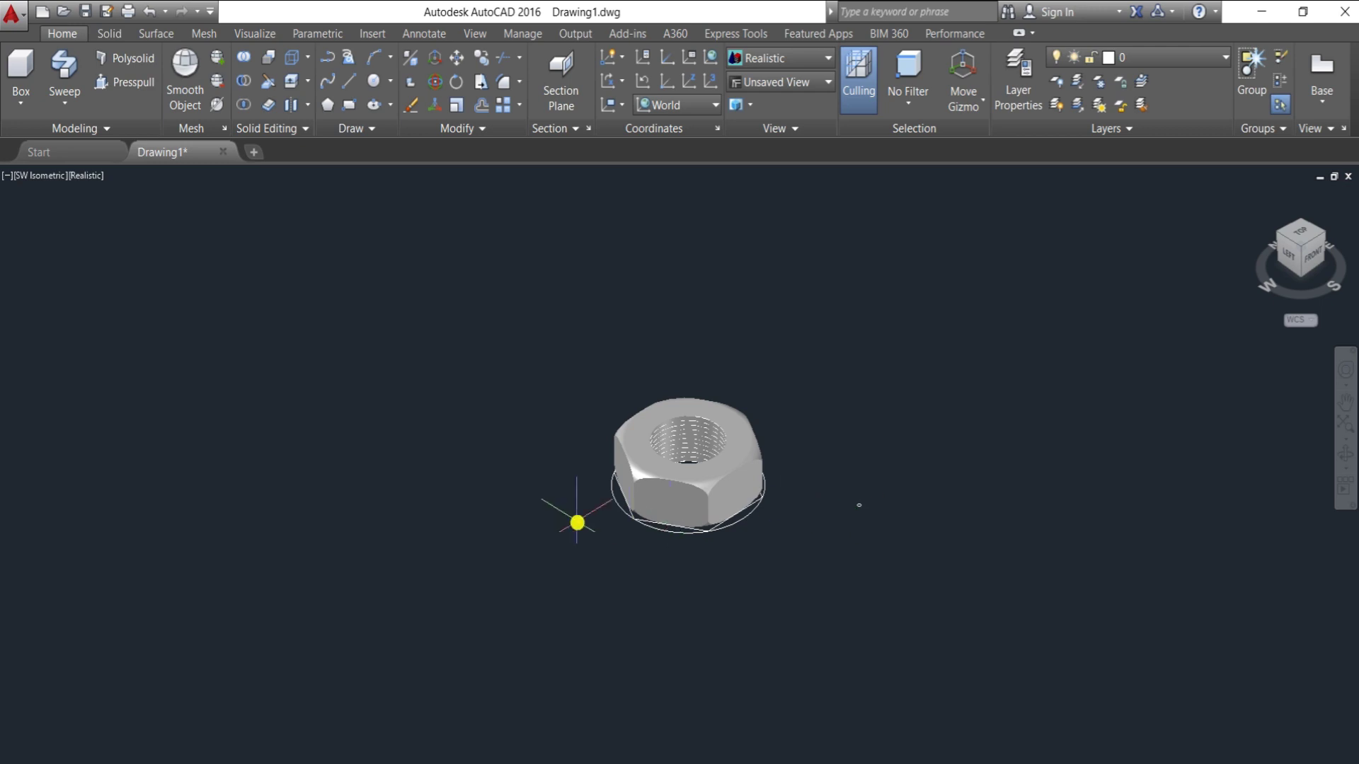
# Sweep the small circle along the helix to create the thread coil.
pyautogui.click(63, 67)
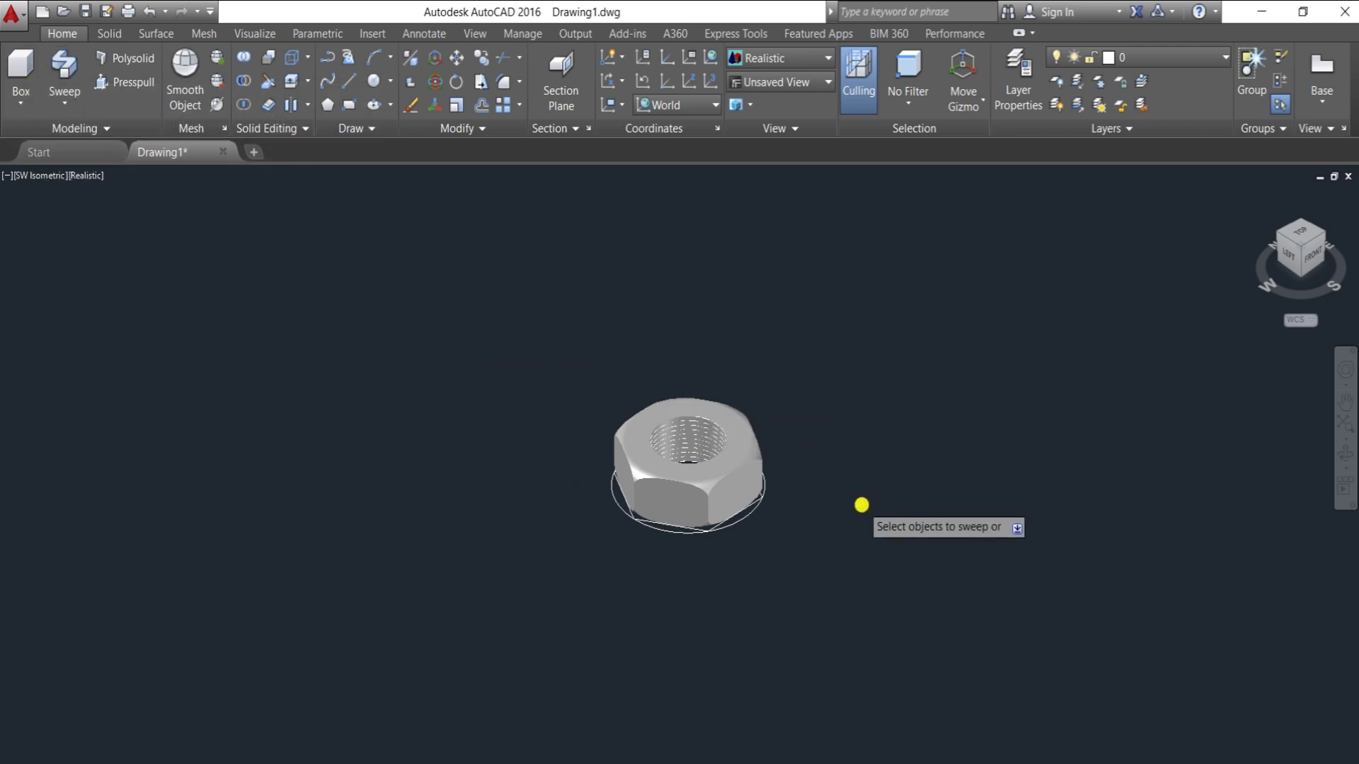
pyautogui.scroll(2, 858, 508)
pyautogui.click(858, 506)
pyautogui.press('Return')
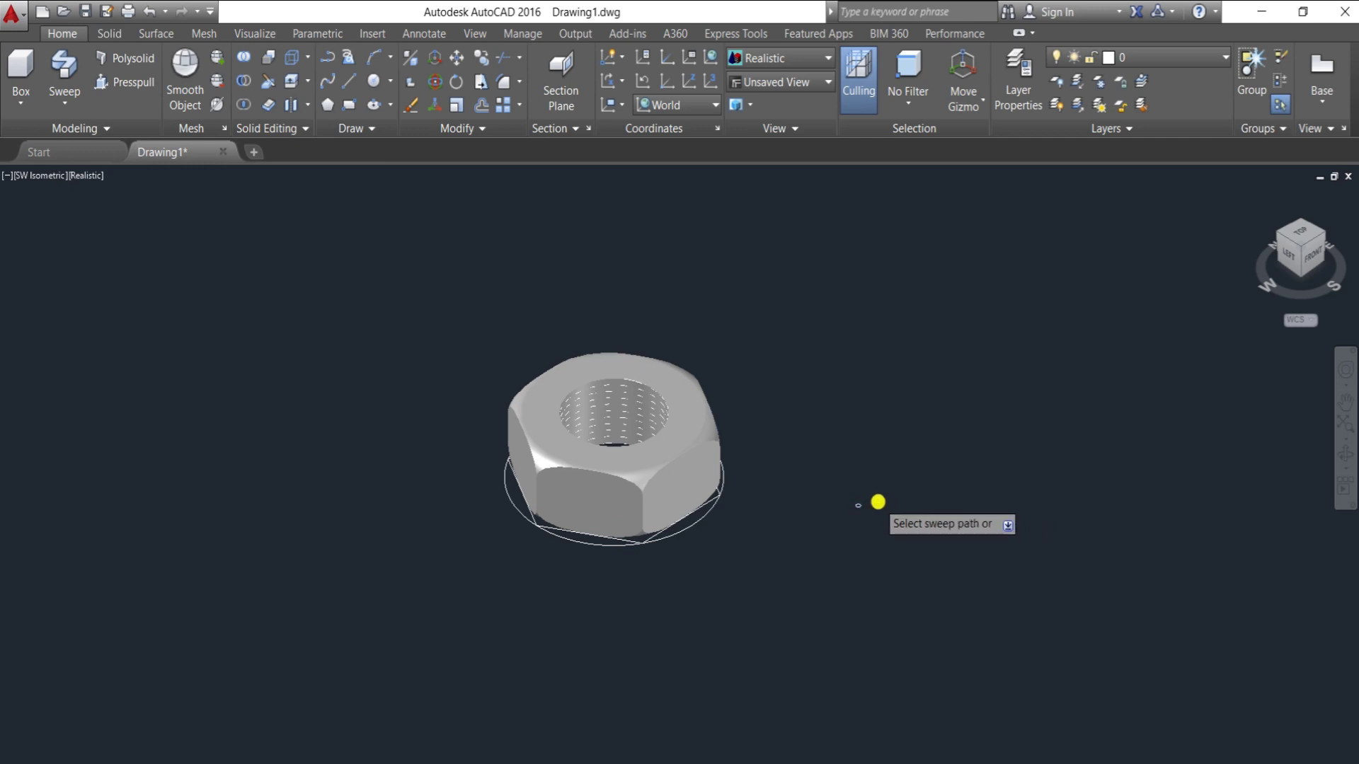
pyautogui.scroll(4, 645, 400)
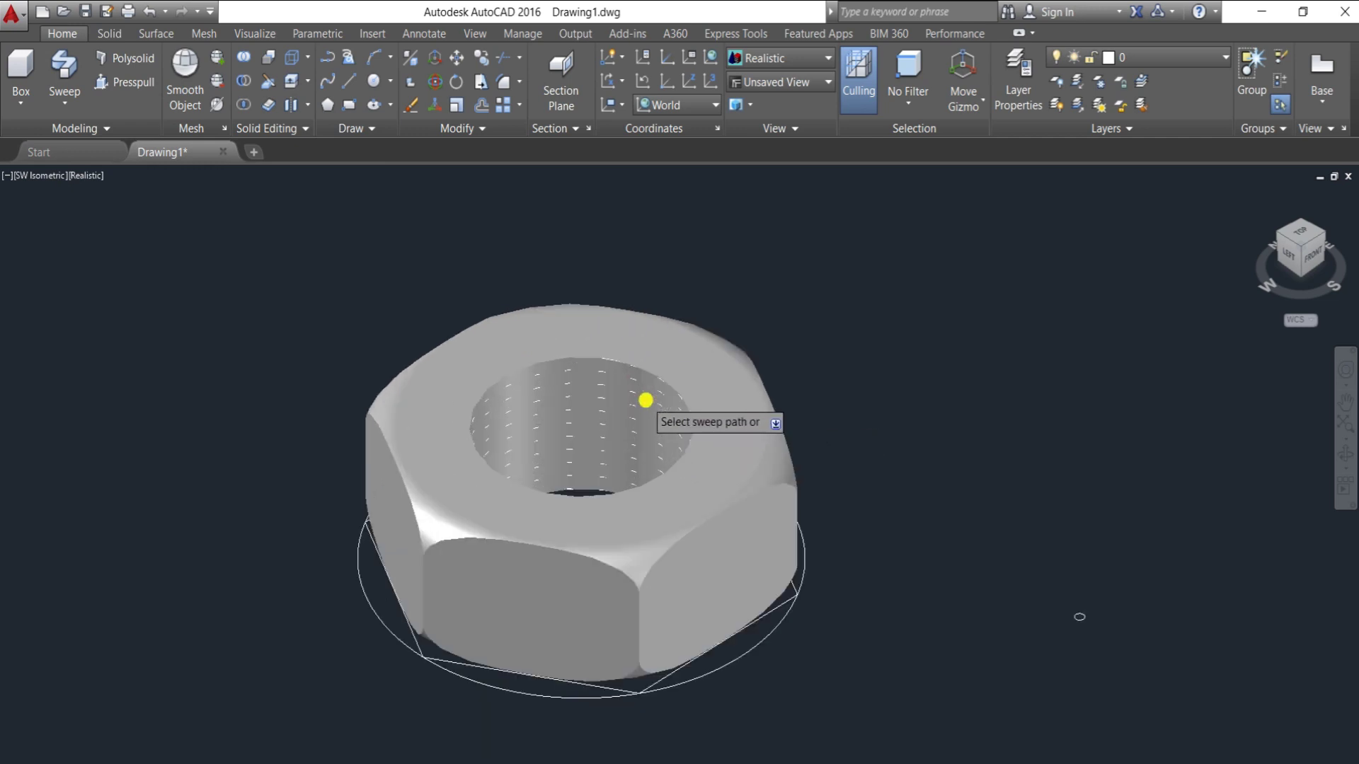
pyautogui.scroll(3, 645, 401)
pyautogui.scroll(2, 645, 401)
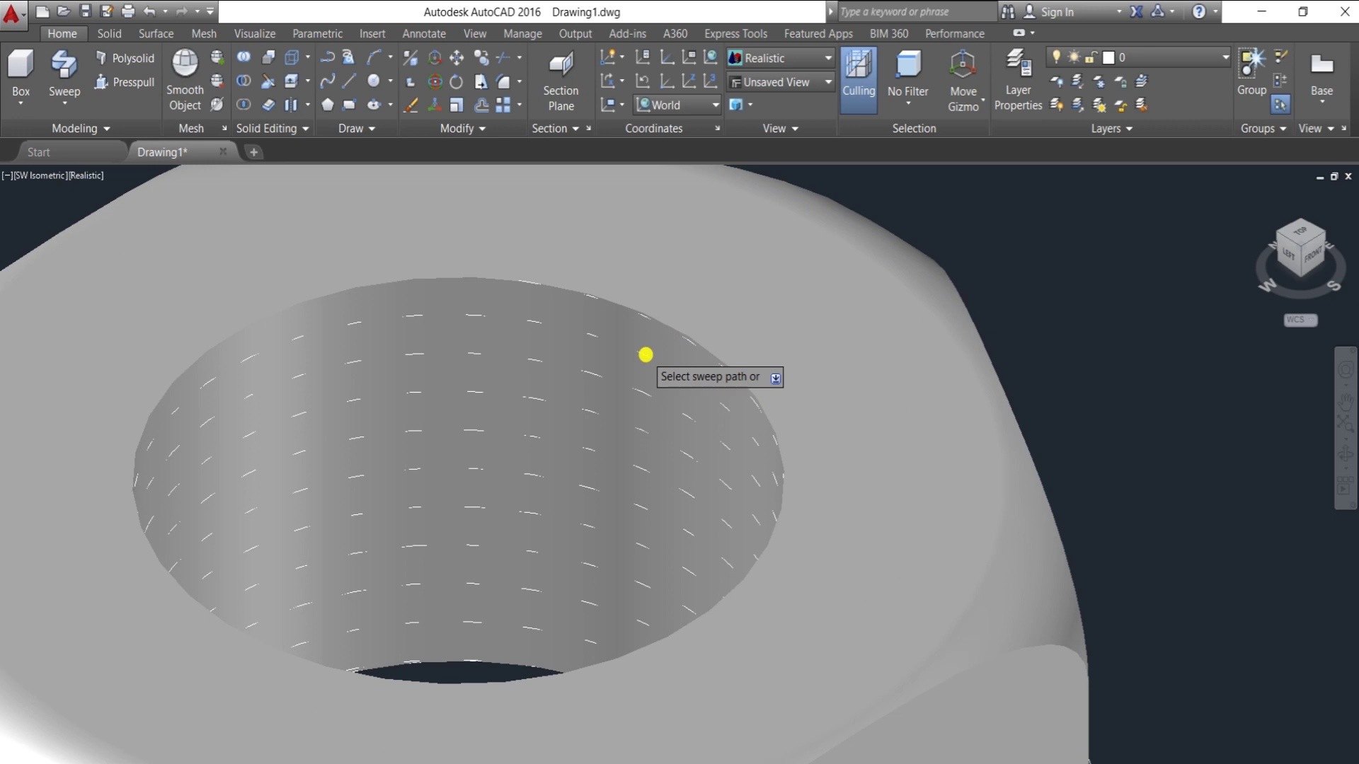
pyautogui.scroll(2, 646, 355)
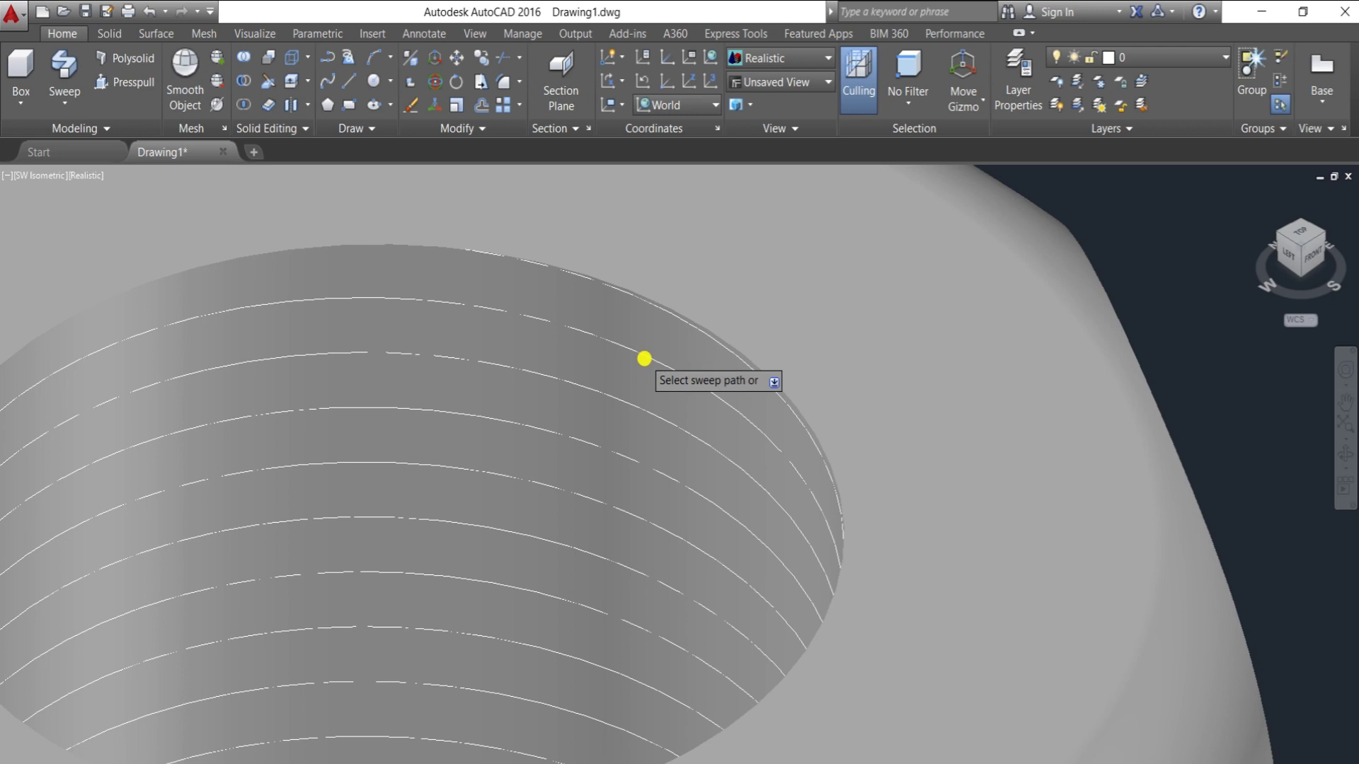
pyautogui.click(644, 358)
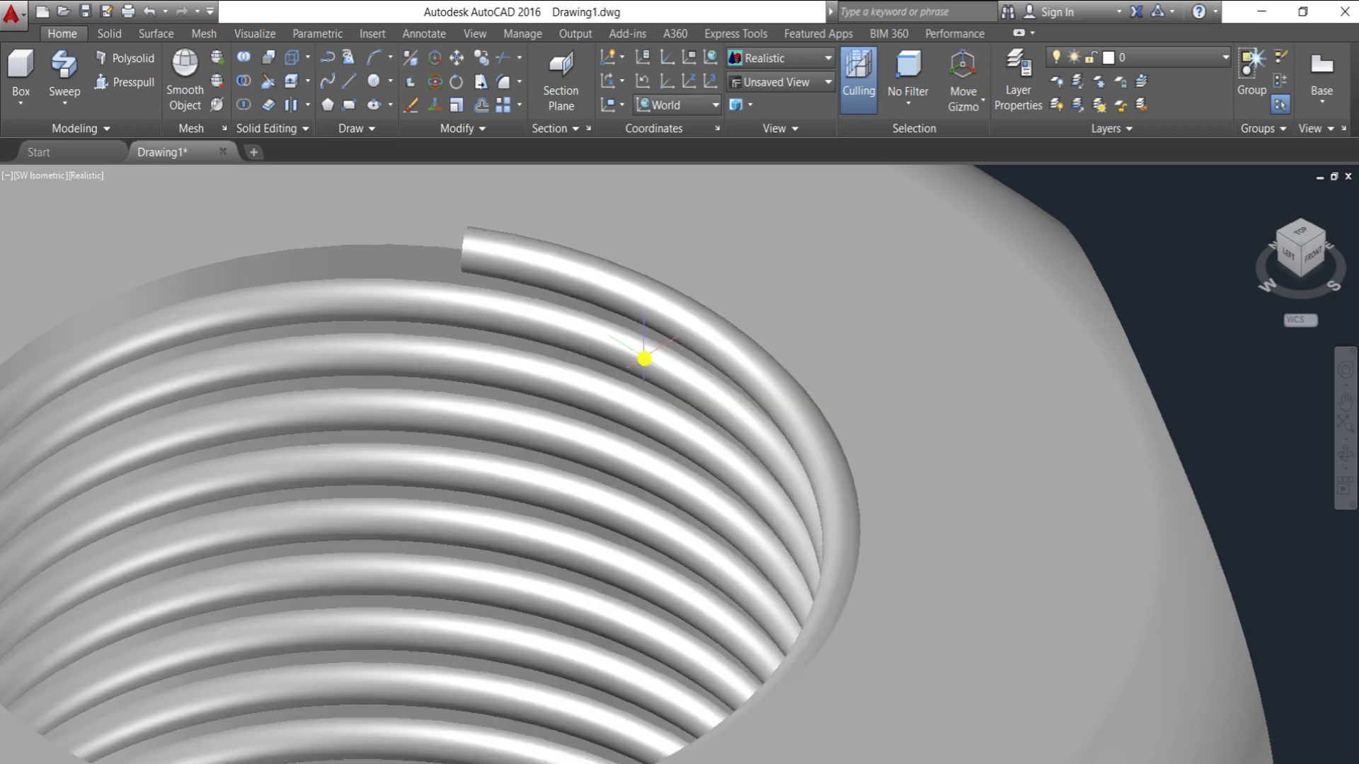
pyautogui.scroll(-3, 644, 359)
pyautogui.scroll(-2, 644, 359)
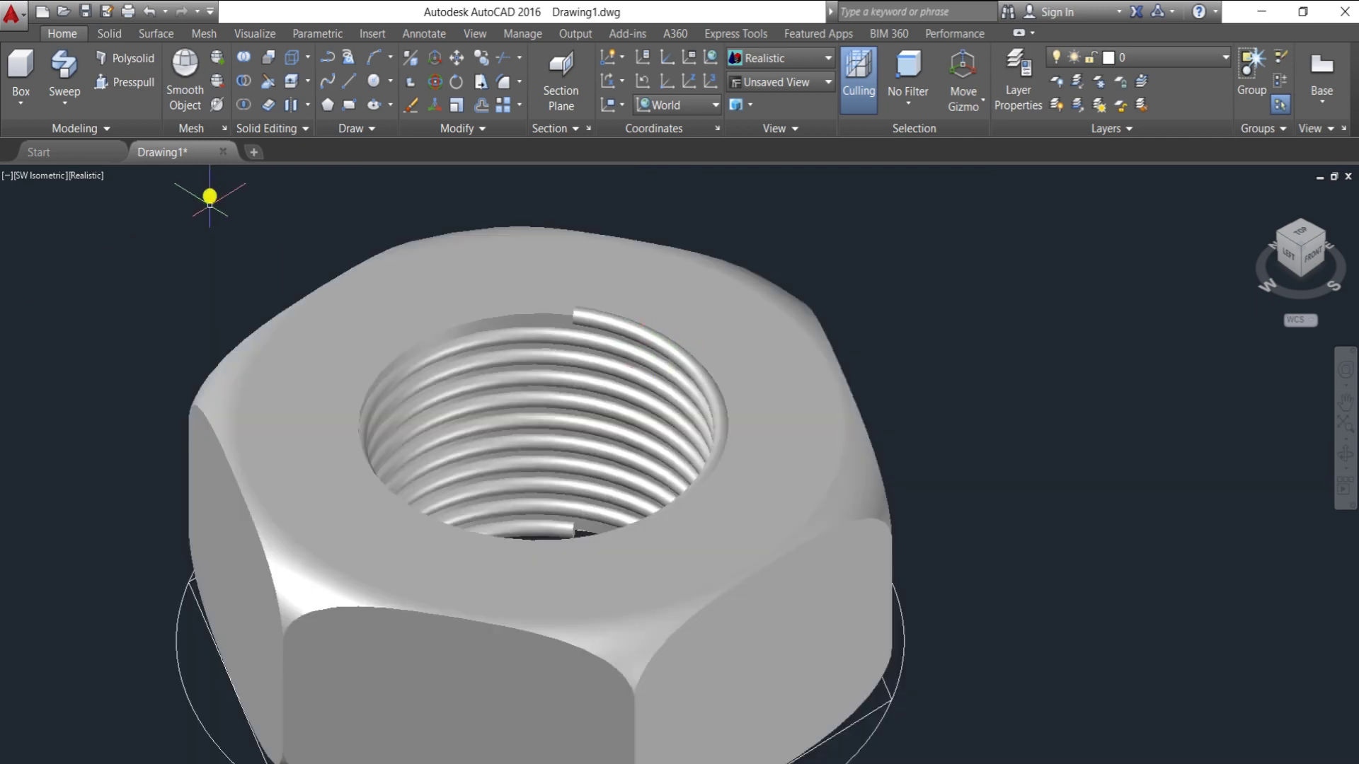
# Combine the hex nut body with the swept coil, leaving thread grooves in the hole.
pyautogui.click(242, 89)
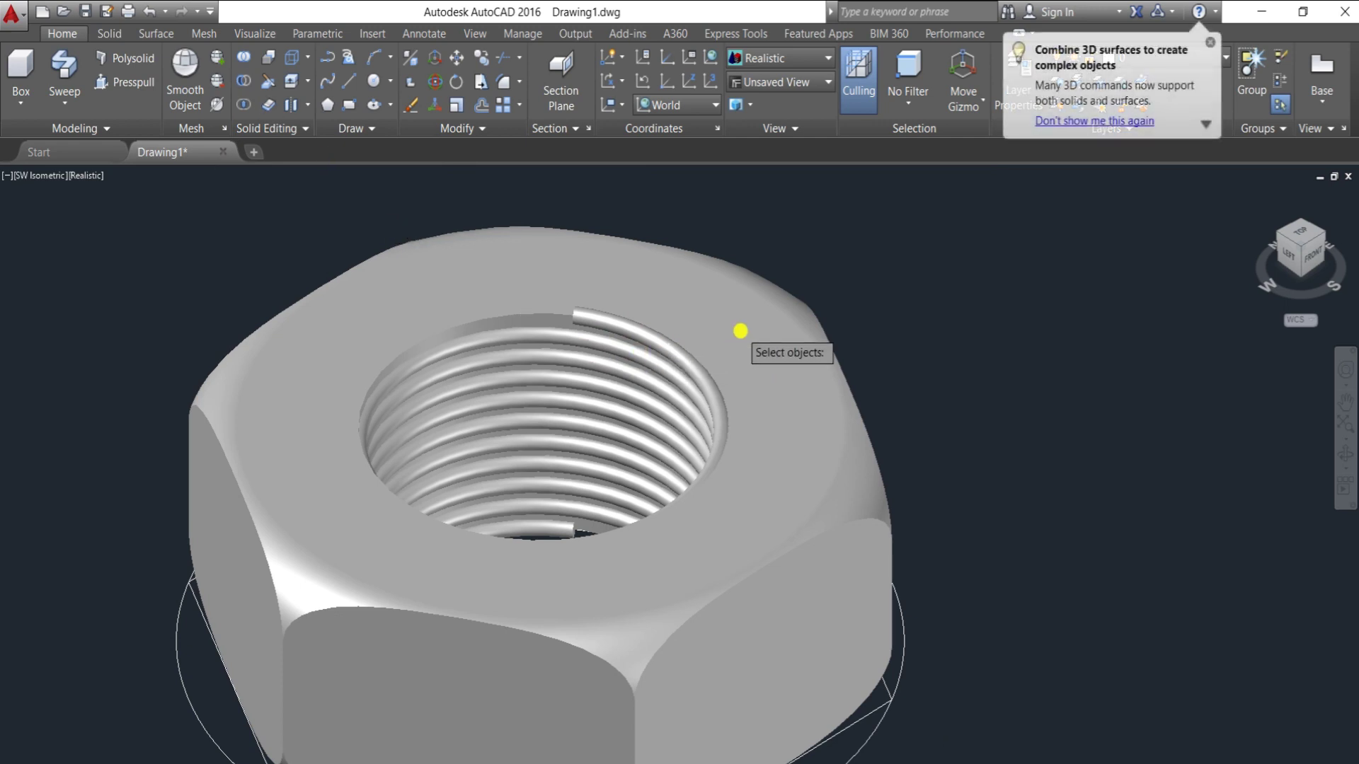
pyautogui.click(740, 331)
pyautogui.click(714, 389)
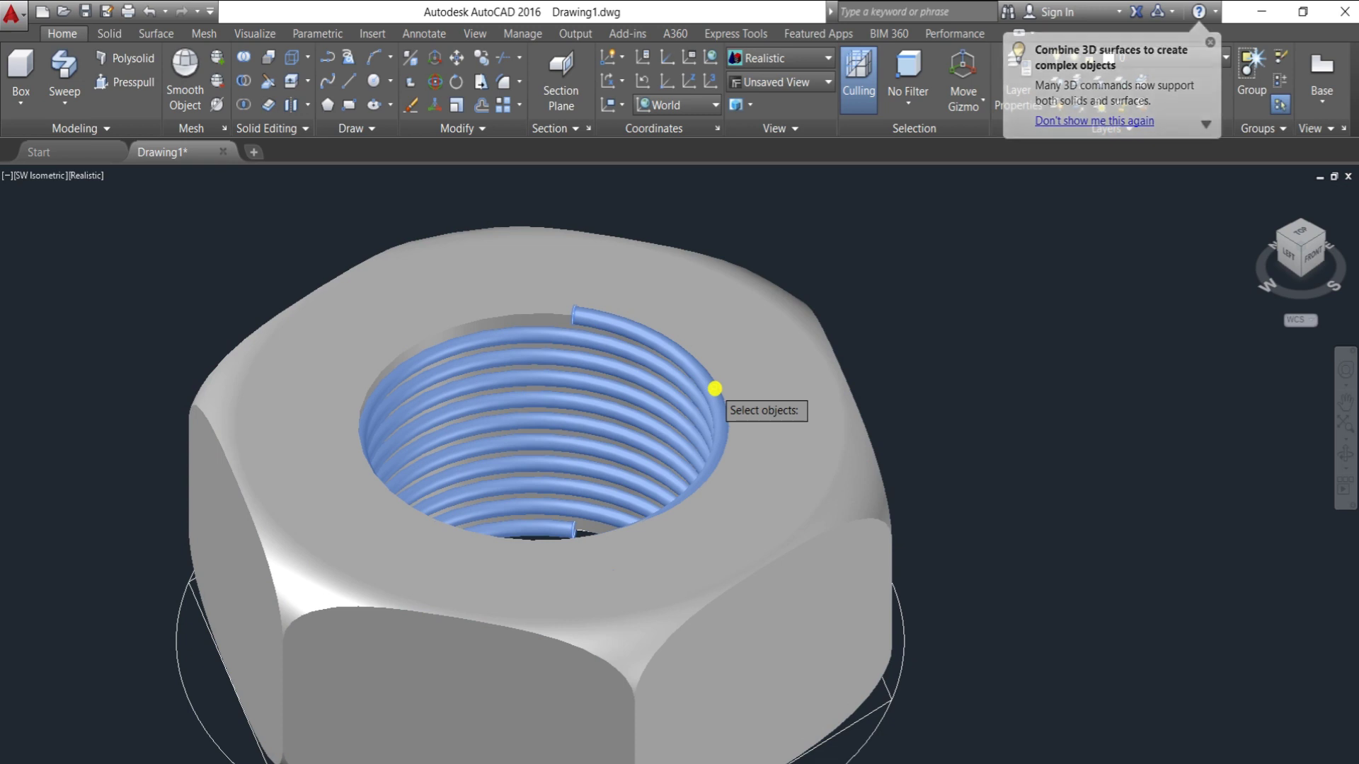
pyautogui.press('Return')
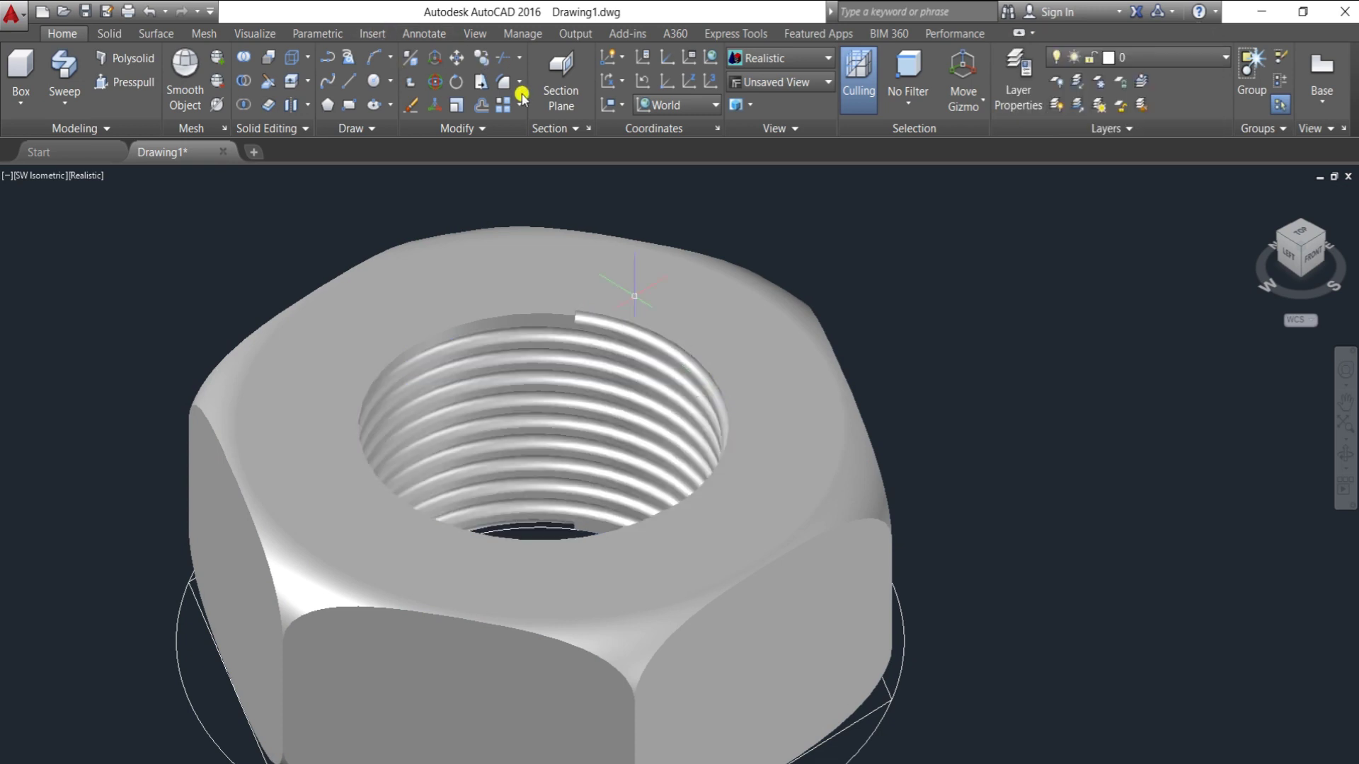
pyautogui.scroll(-3, 542, 272)
# Pan over and draw a radius-30 circle to the right of the nut.
pyautogui.moveTo(546, 272); pyautogui.dragTo(380, 295, button='middle')
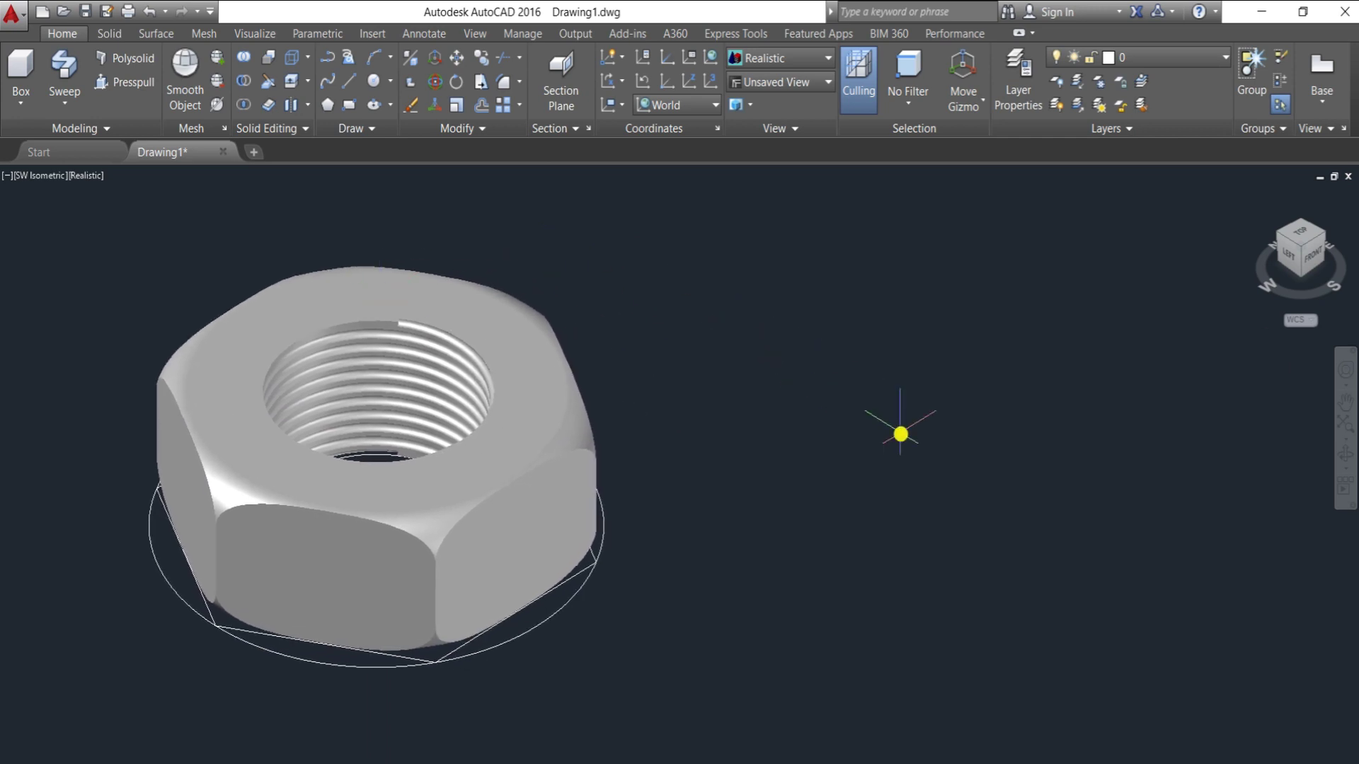
pyautogui.write('c')
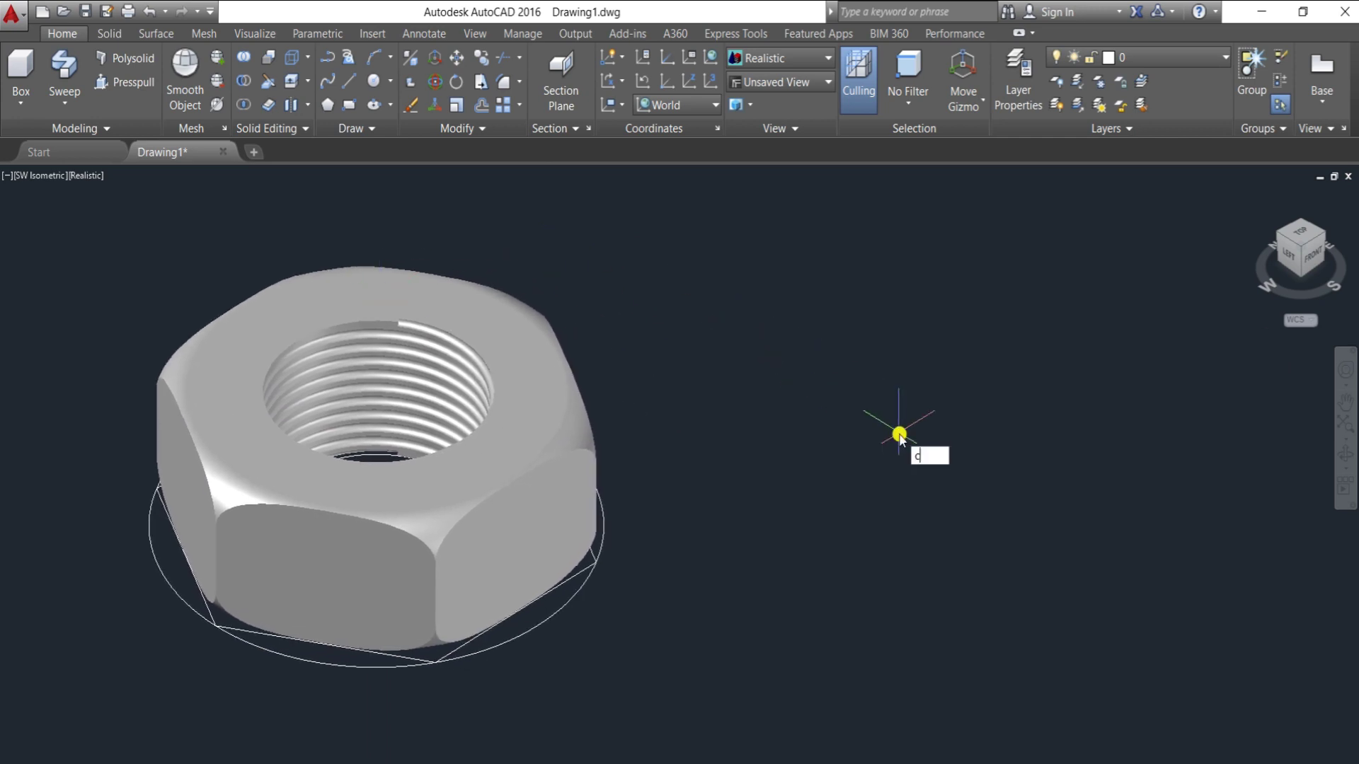
pyautogui.press('Return')
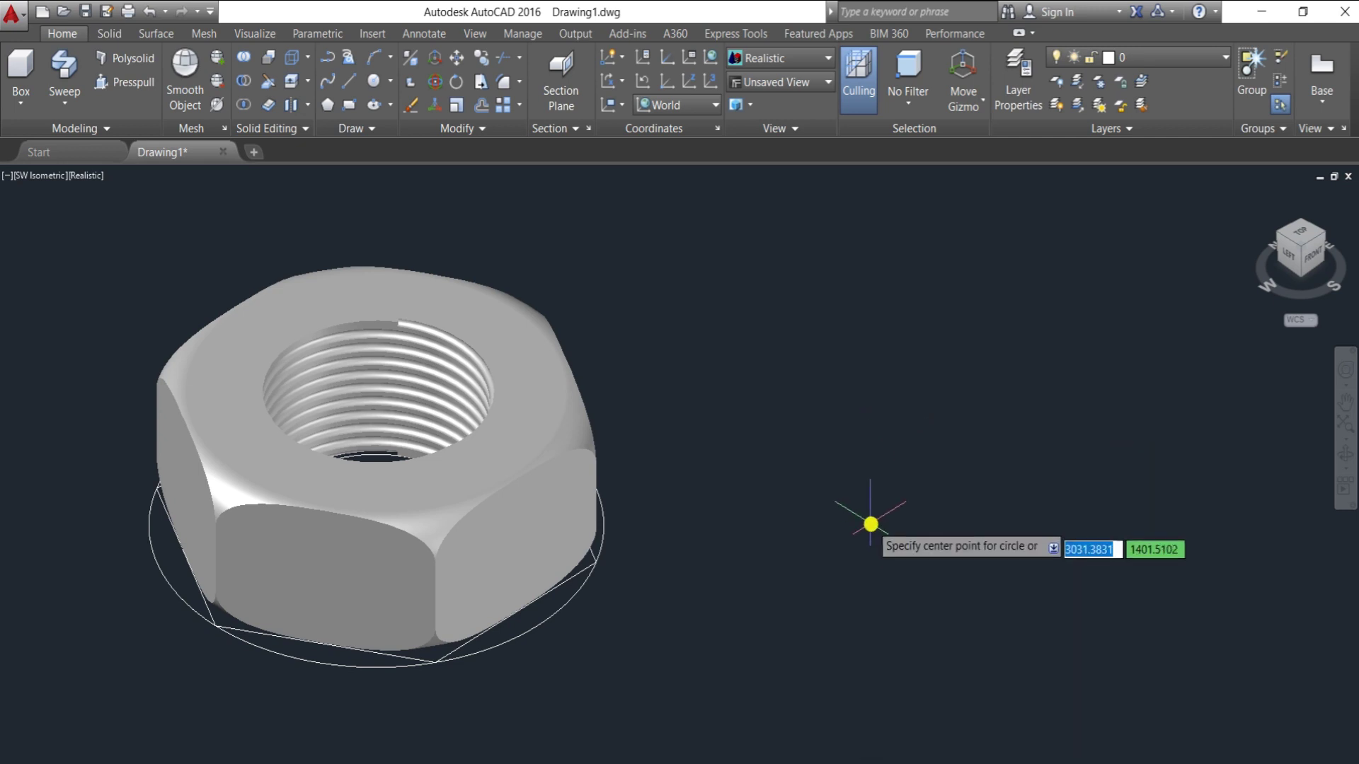
pyautogui.click(870, 513)
pyautogui.write('30')
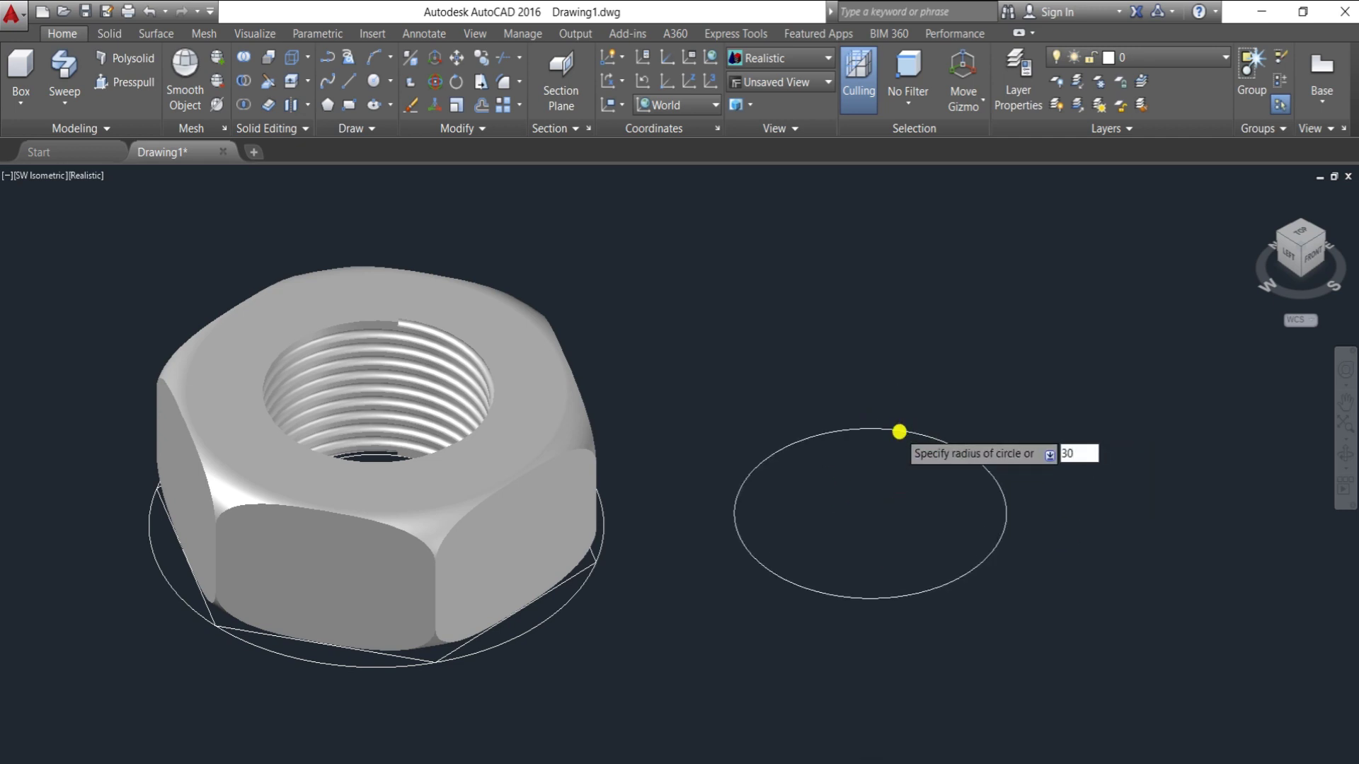
pyautogui.press('Return')
pyautogui.press('Return')
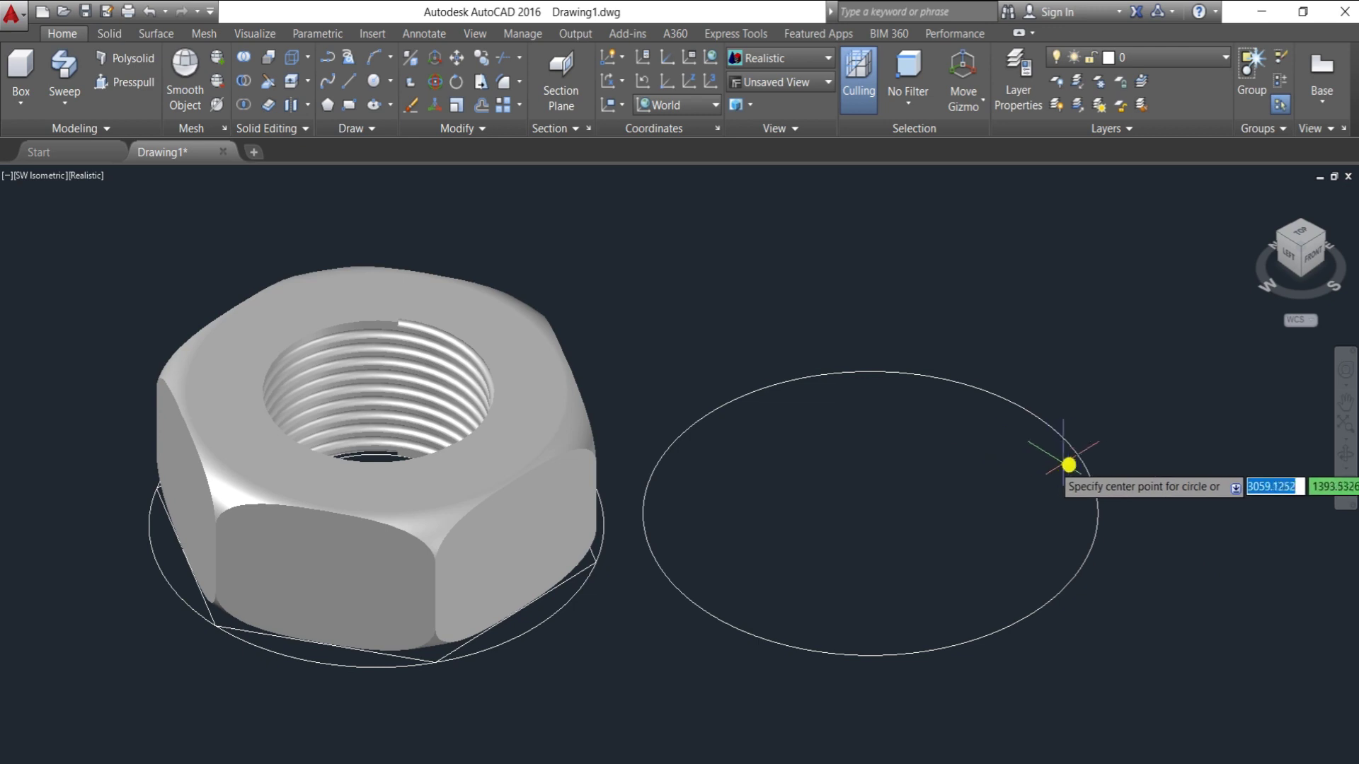
# Begin a six-sided polygon centred on the new circle.
pyautogui.click(871, 506)
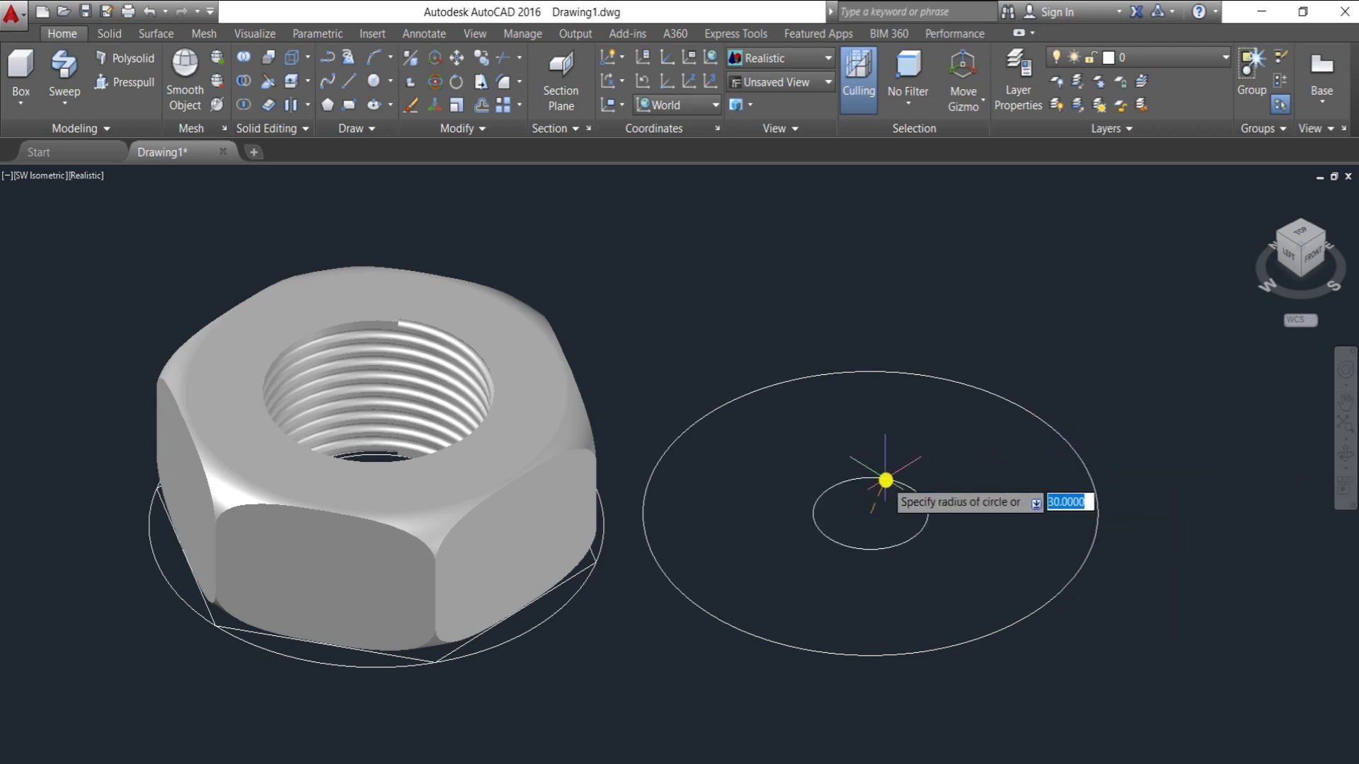
pyautogui.write('pol')
pyautogui.press('Return')
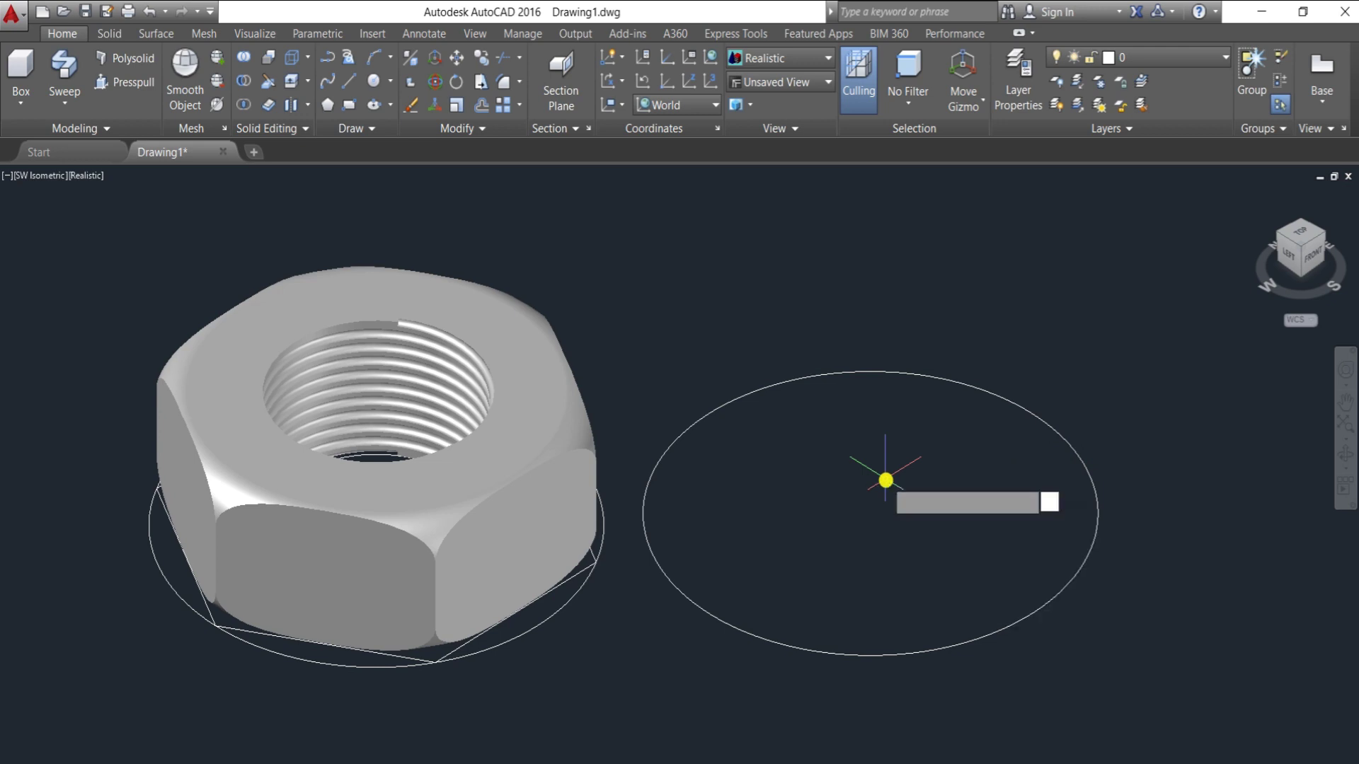
pyautogui.press('Return')
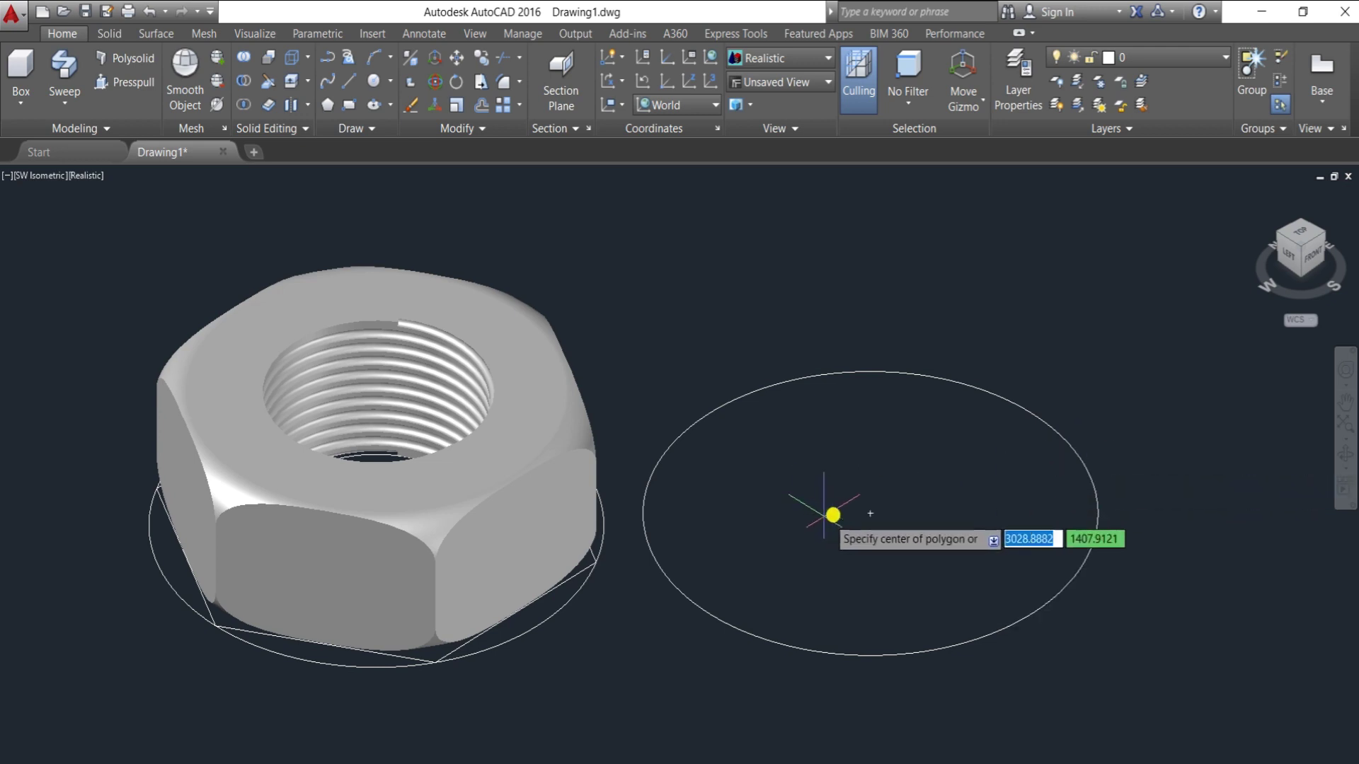
# Place the hexagon inscribed with radius 40 on the circle's centre.
pyautogui.click(869, 511)
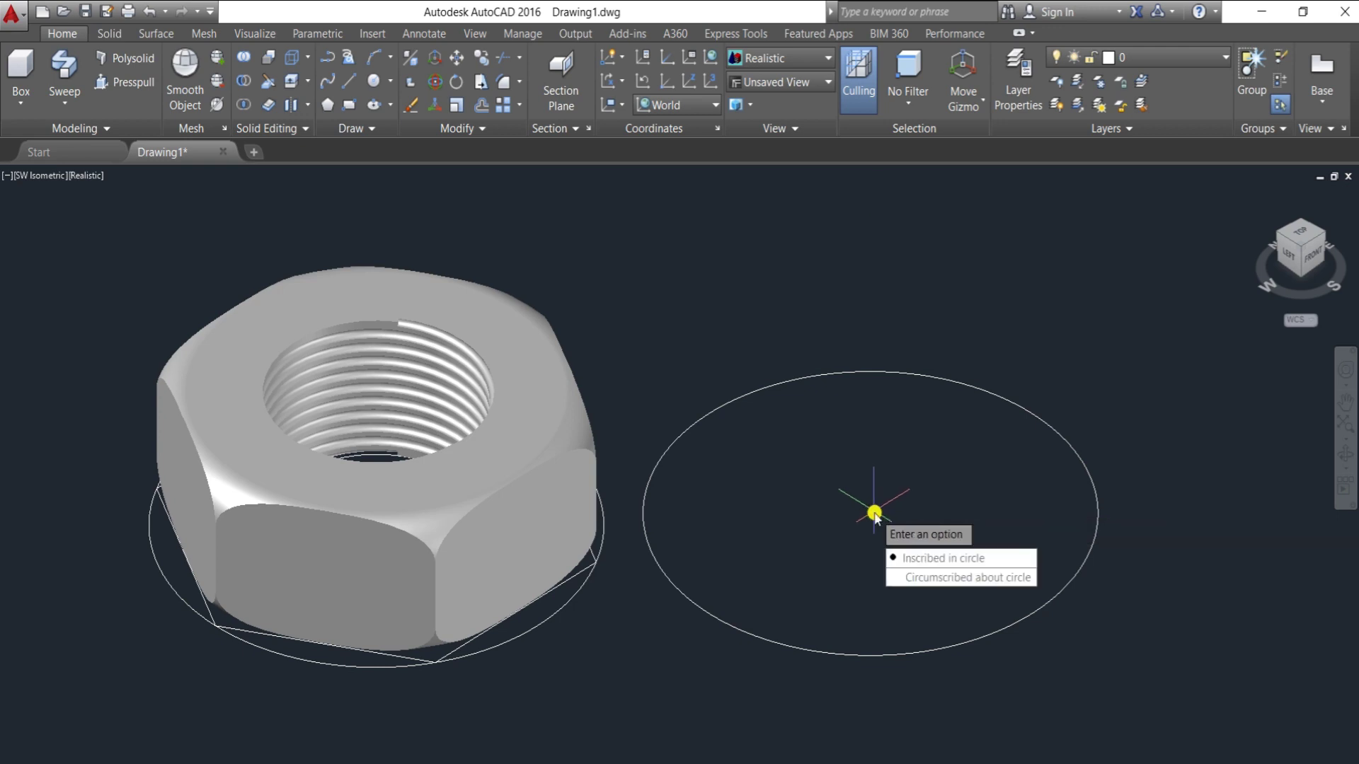
pyautogui.click(885, 556)
pyautogui.write('40')
pyautogui.press('Return')
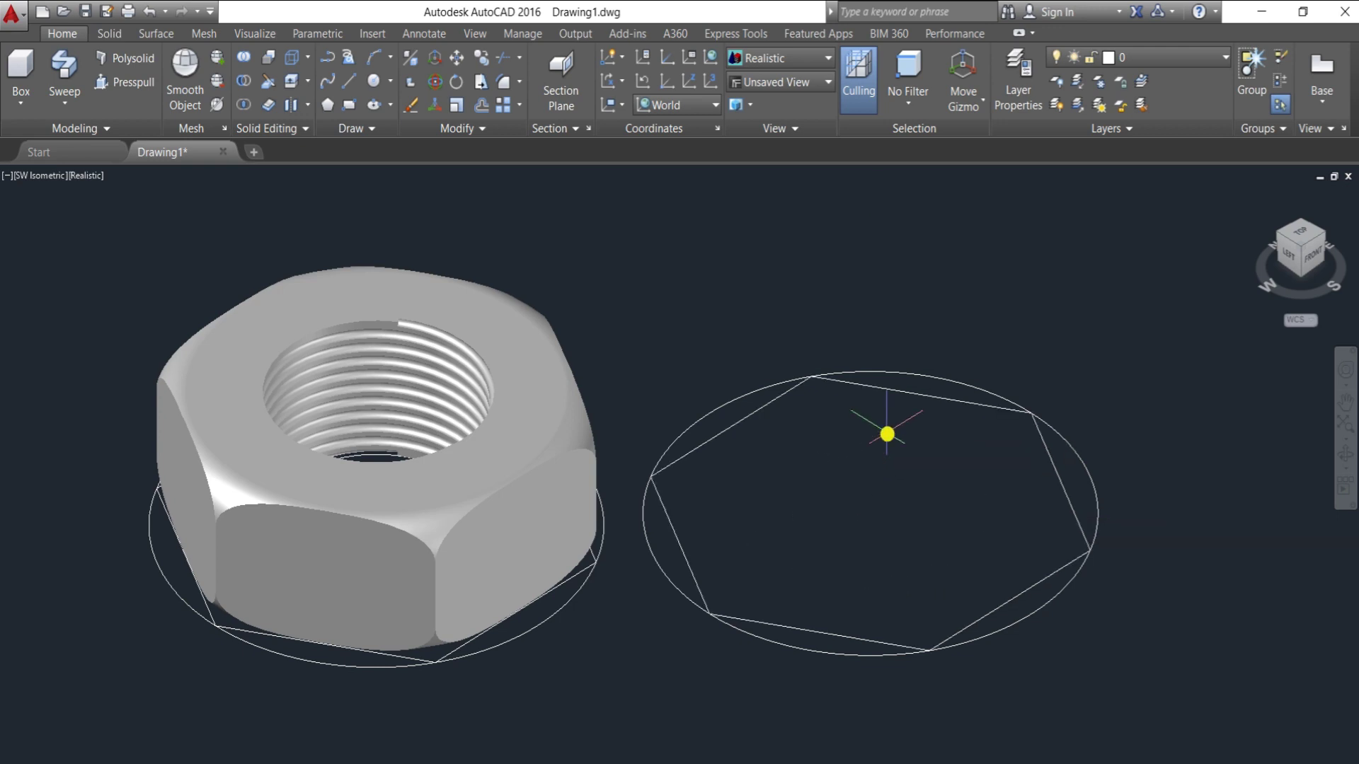
pyautogui.press('Return')
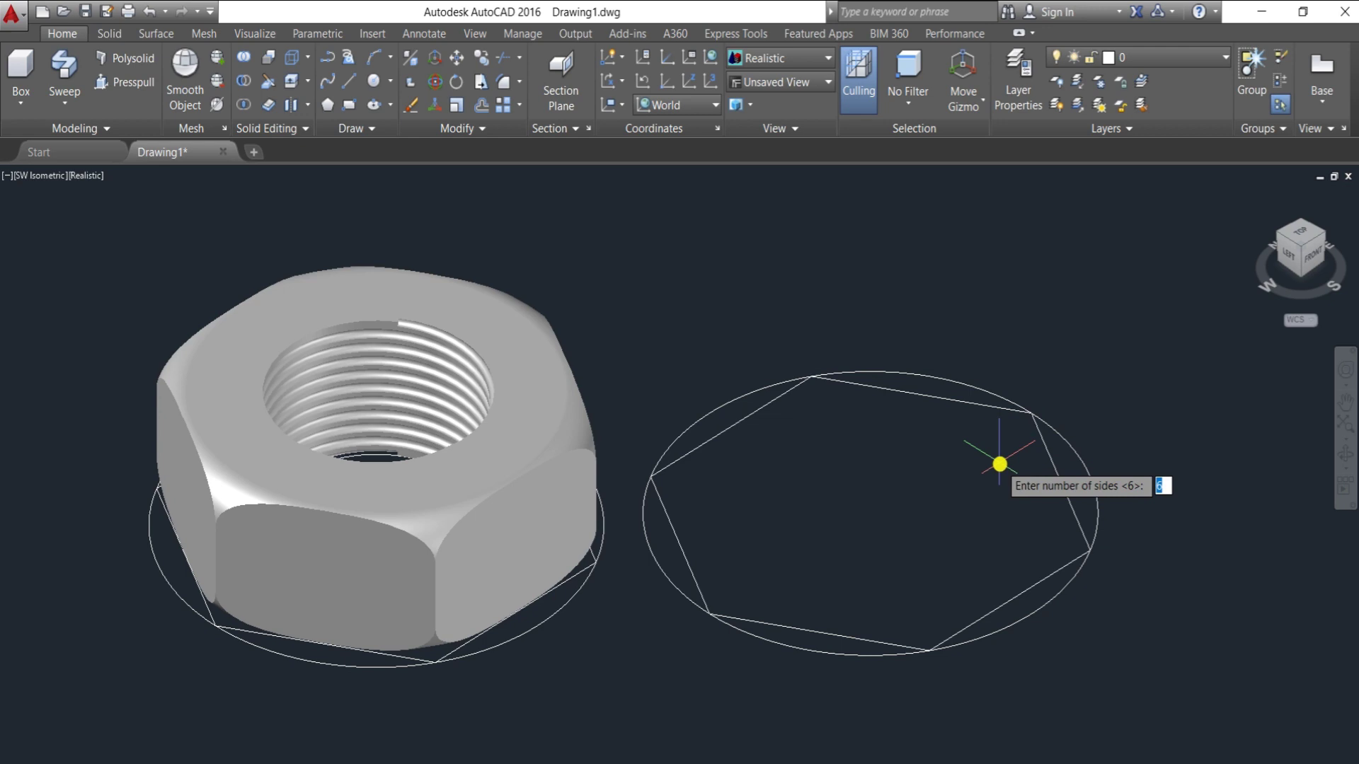
pyautogui.press('Escape')
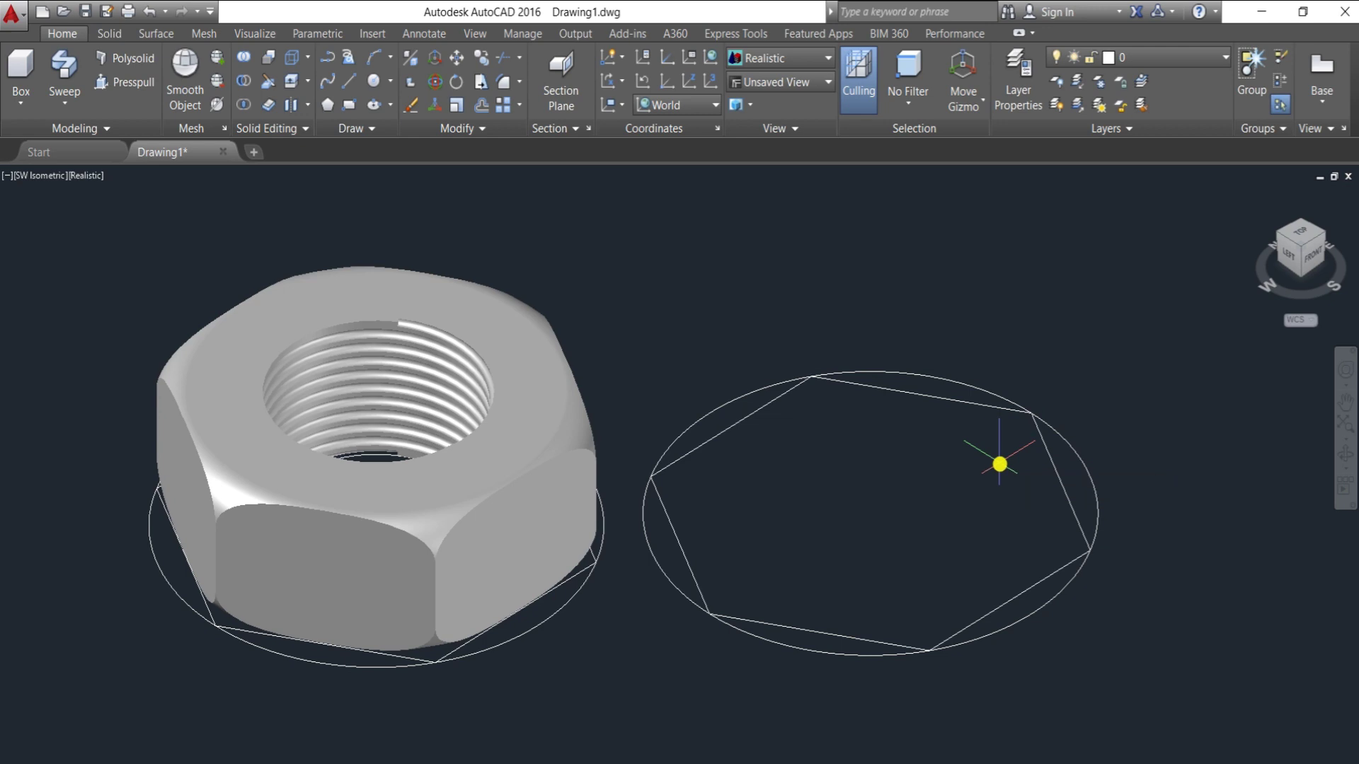
# Draw a concentric circle at the hexagon's centre, entering radius 80.
pyautogui.write('c')
pyautogui.press('Return')
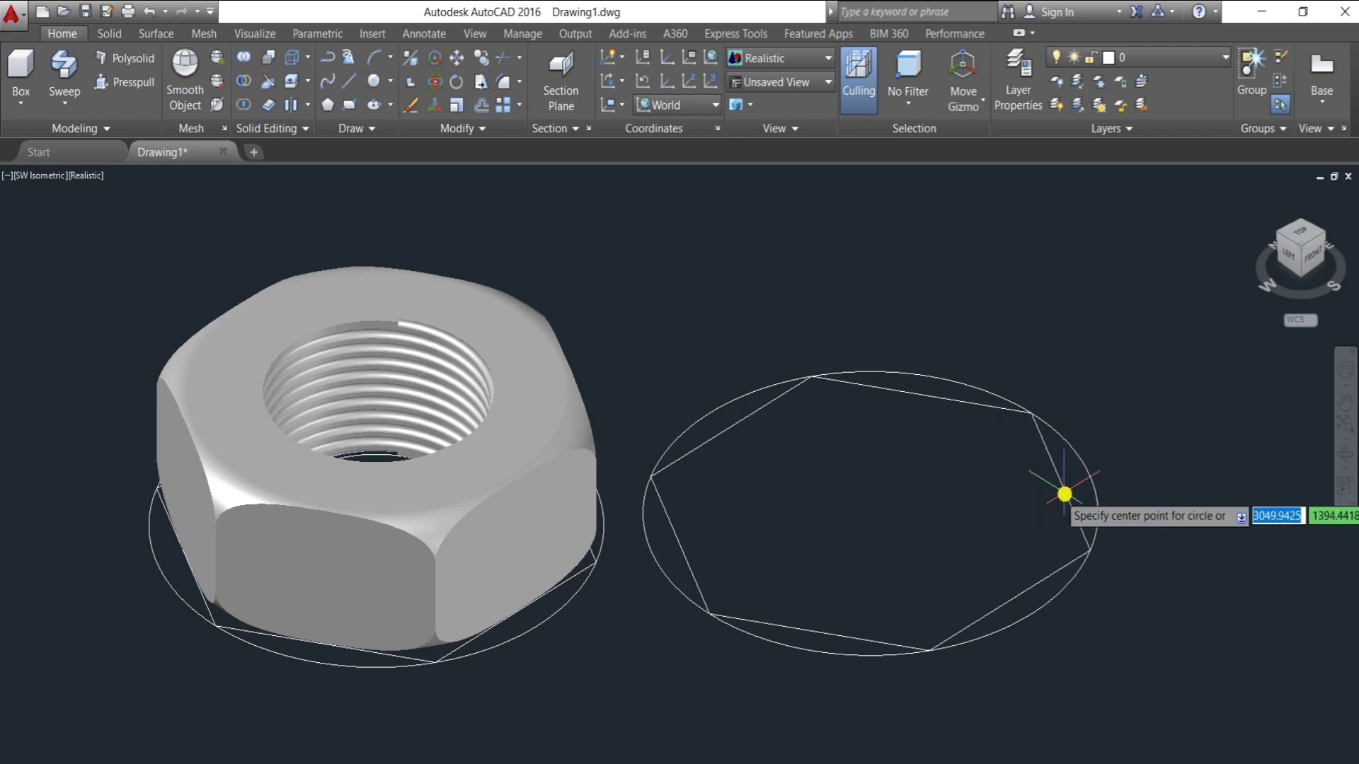
pyautogui.click(870, 513)
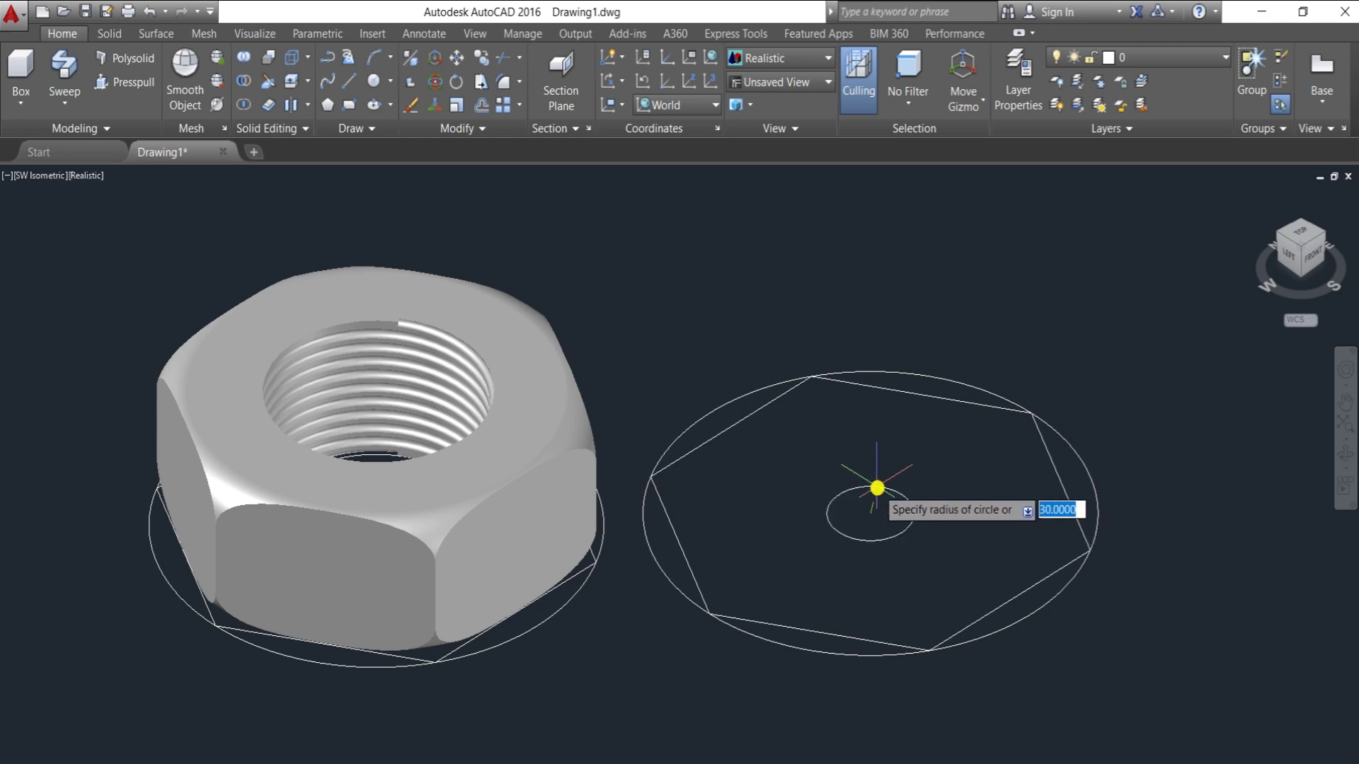
pyautogui.write('80')
pyautogui.press('Return')
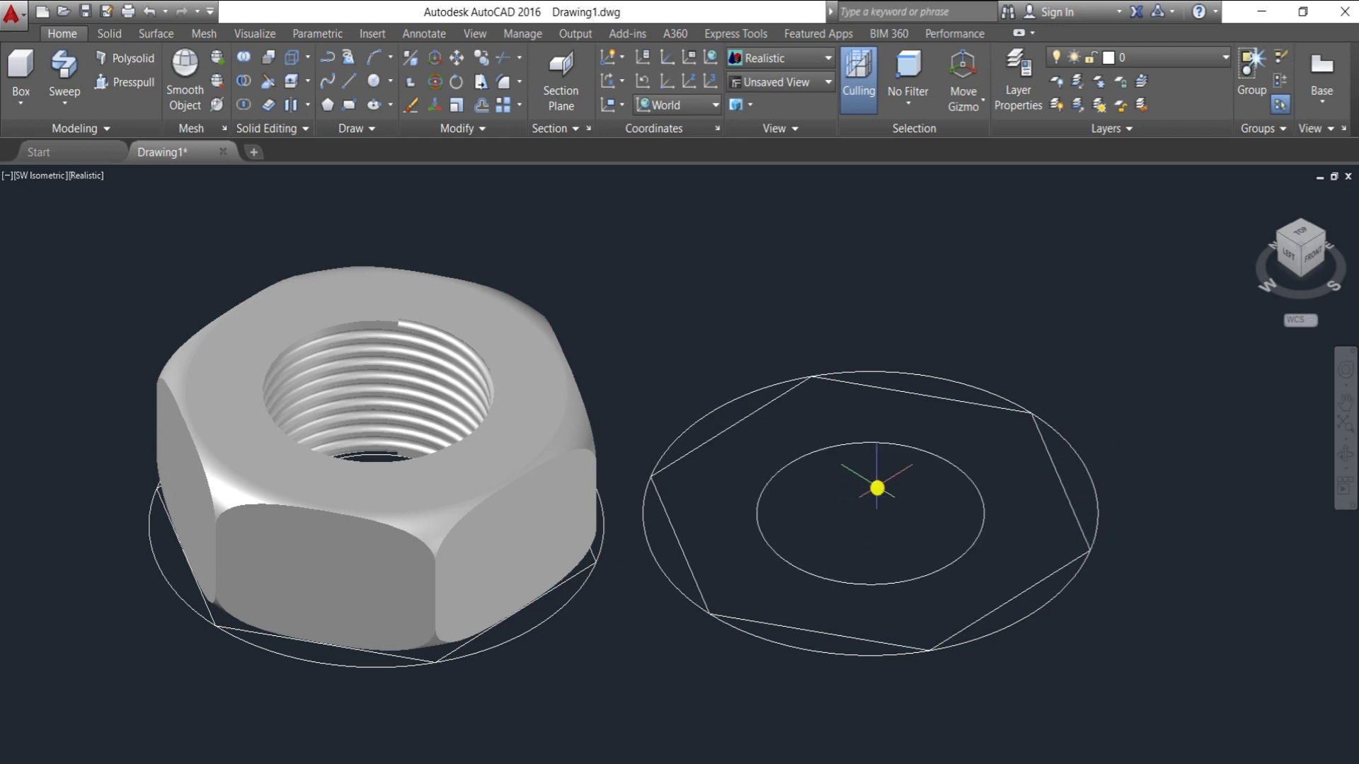
# Presspull the inner circle up 100 for the shaft and the hexagon up 60.
pyautogui.click(124, 81)
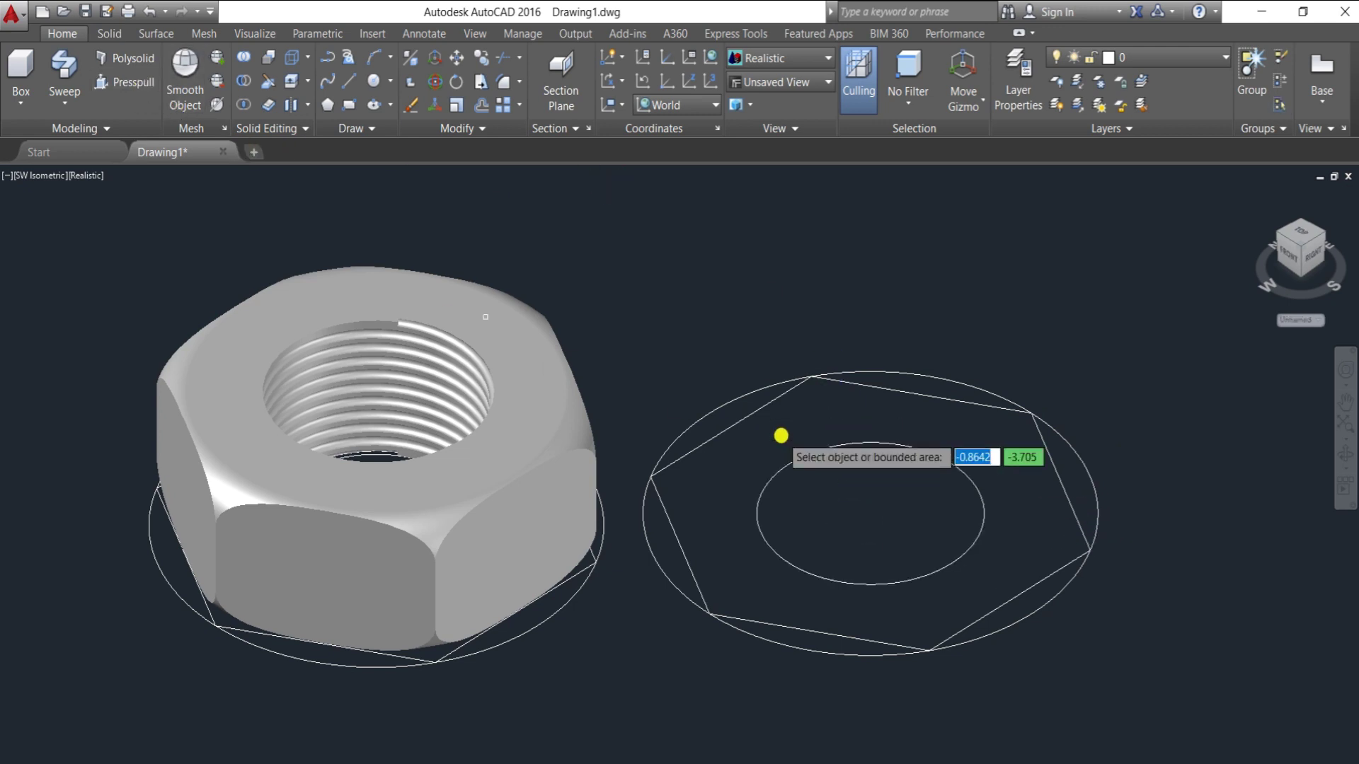
pyautogui.click(837, 495)
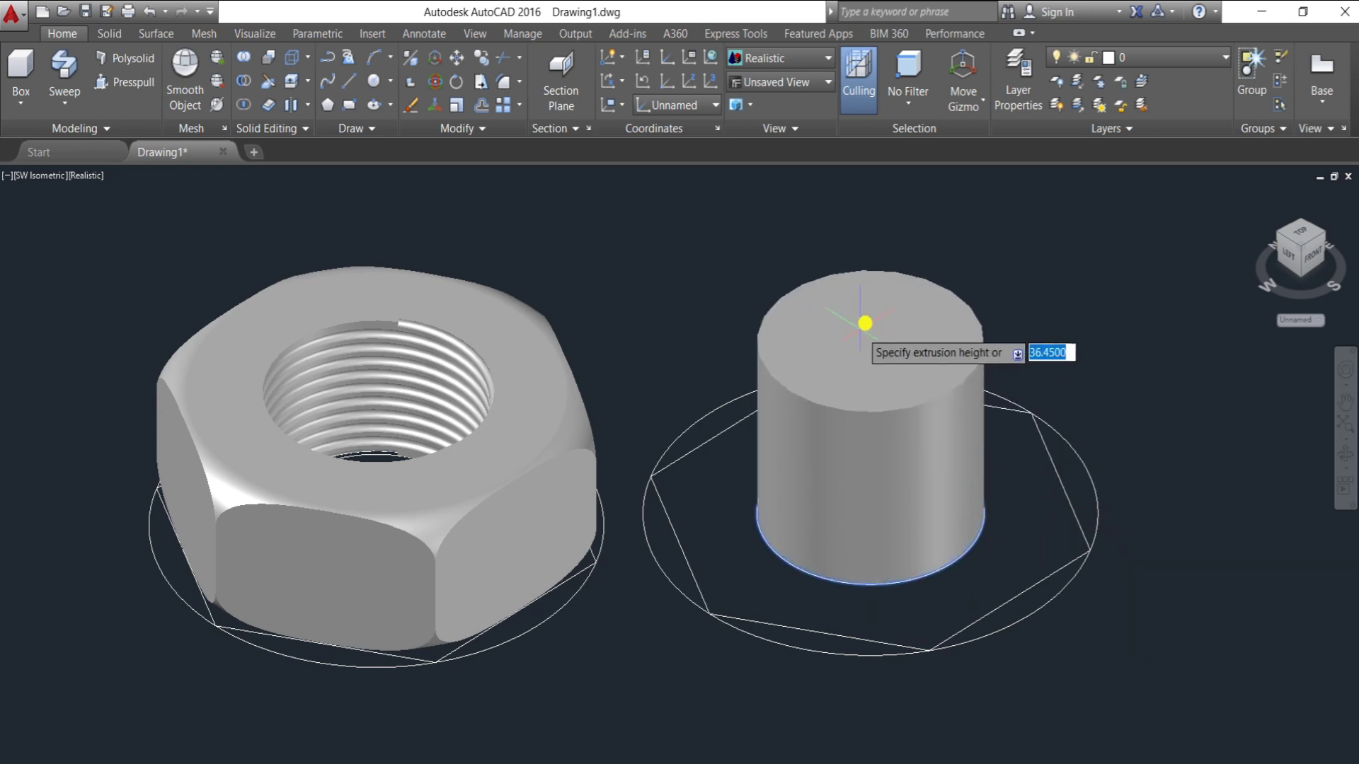
pyautogui.write('100')
pyautogui.press('Return')
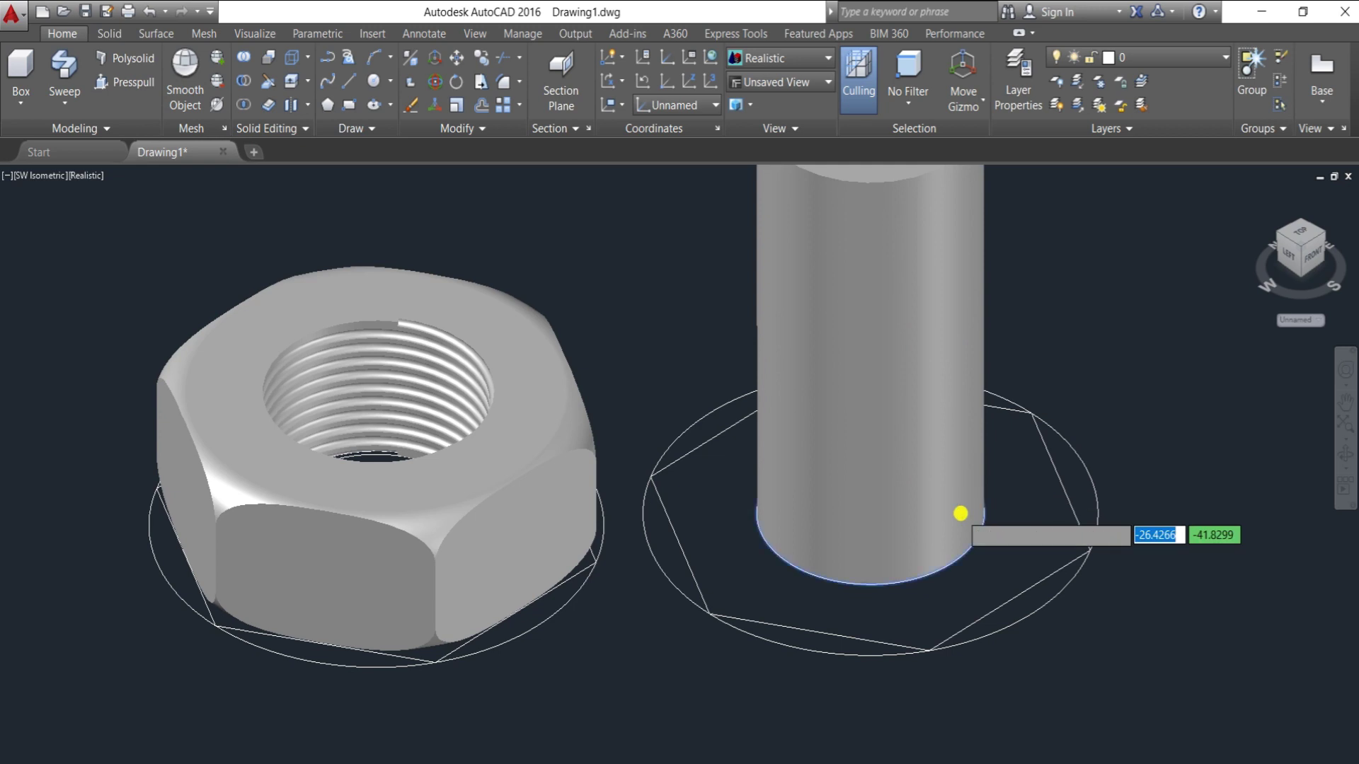
pyautogui.click(1027, 515)
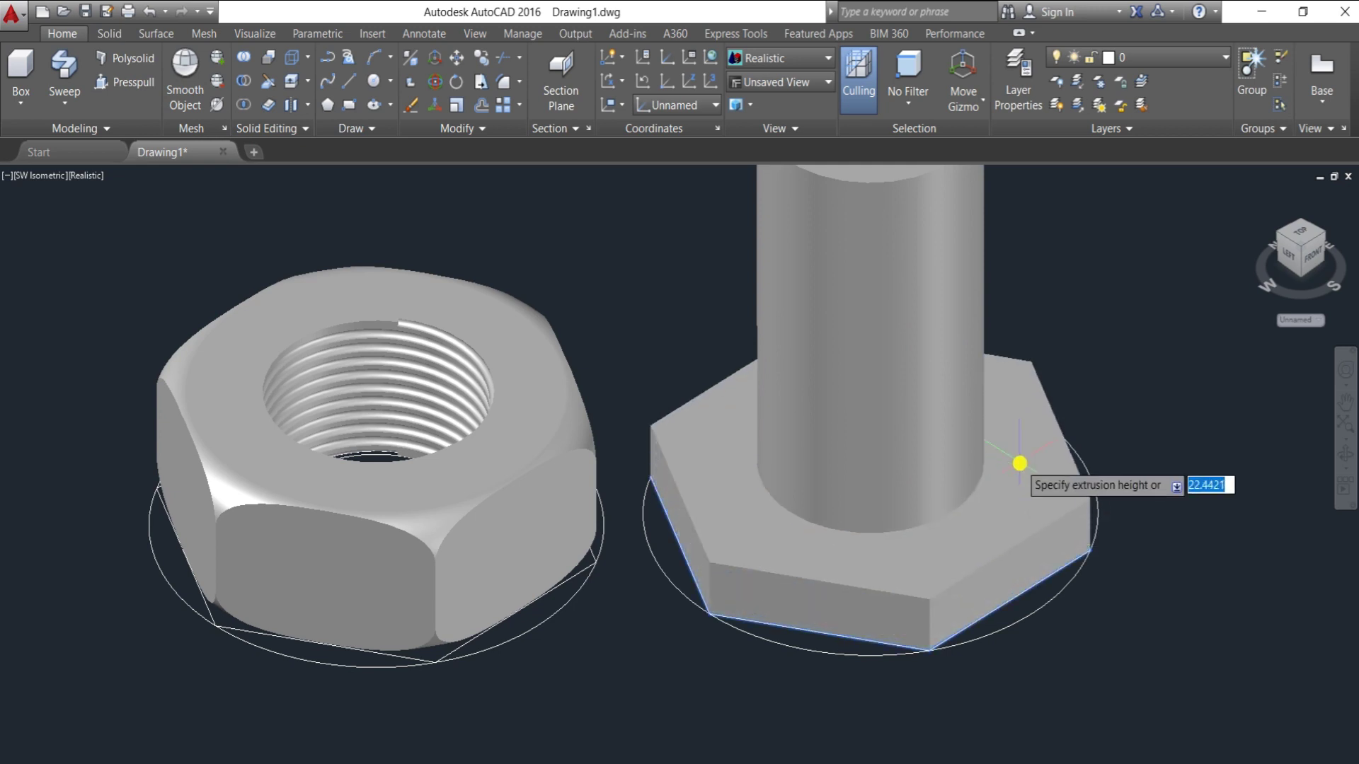
pyautogui.write('60')
pyautogui.press('Return')
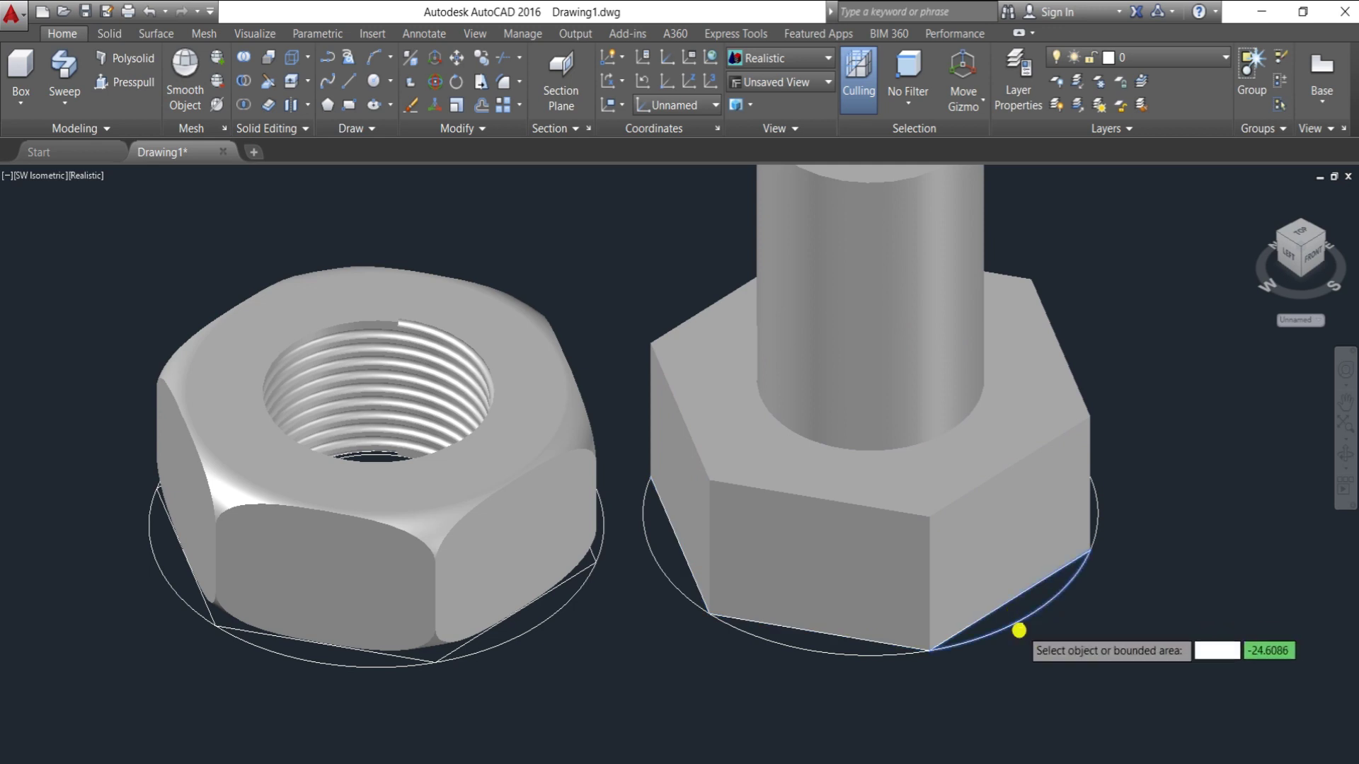
# Presspull the ring between circle and hexagon into a round head.
pyautogui.click(856, 653)
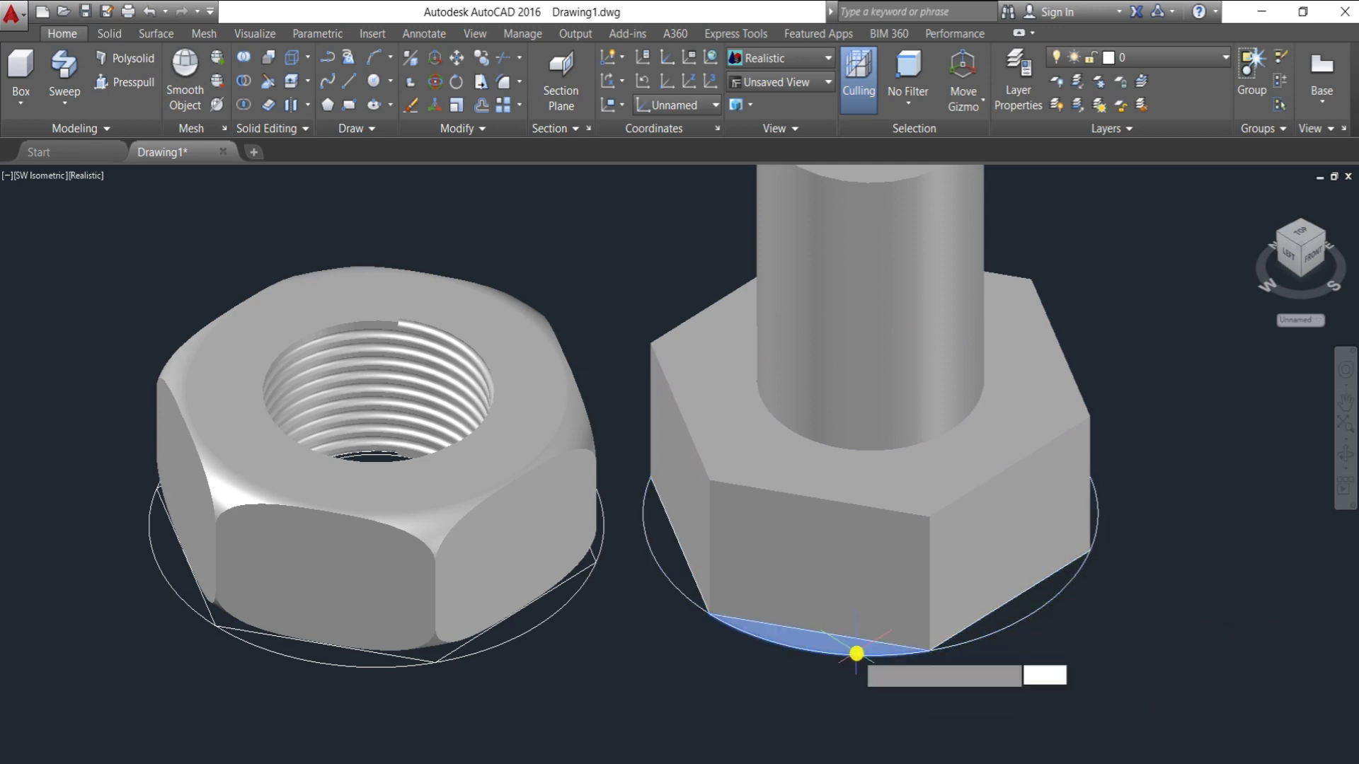
pyautogui.click(859, 647)
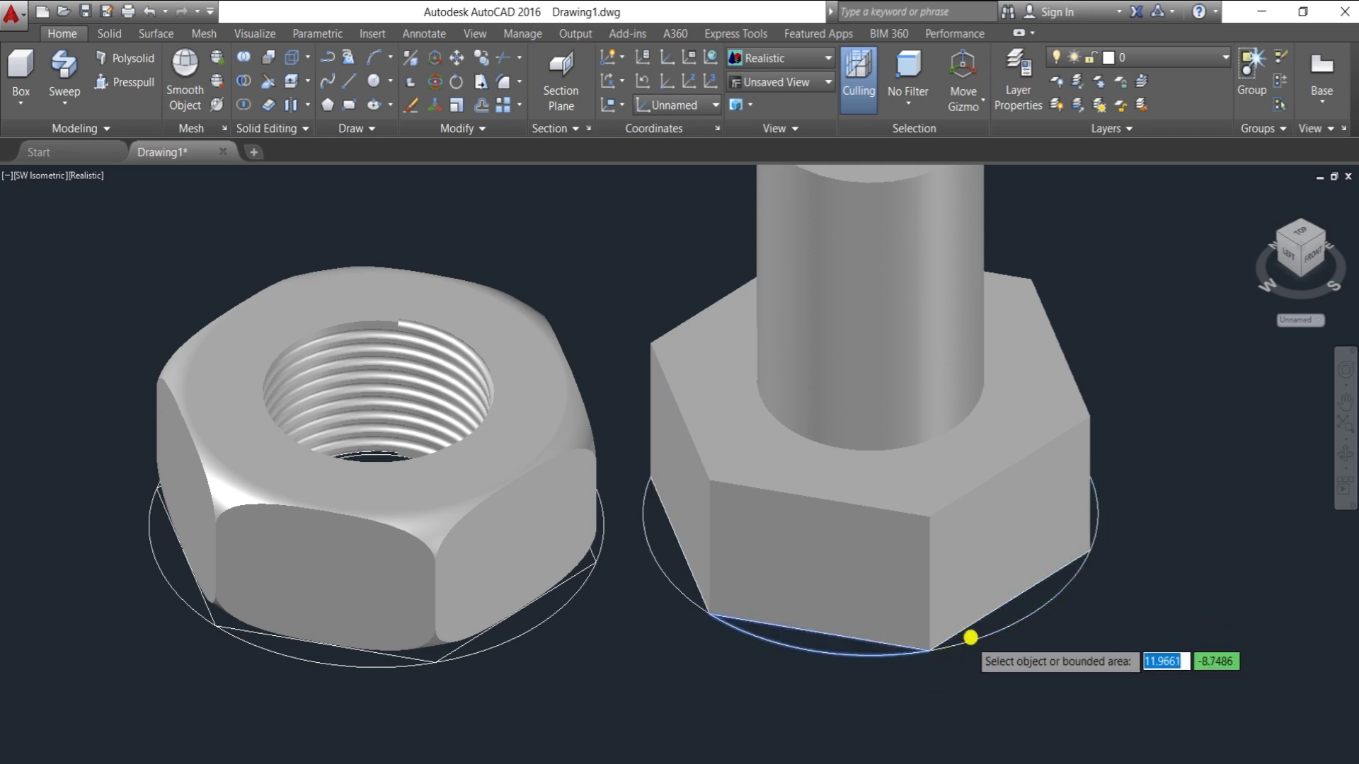
pyautogui.click(965, 642)
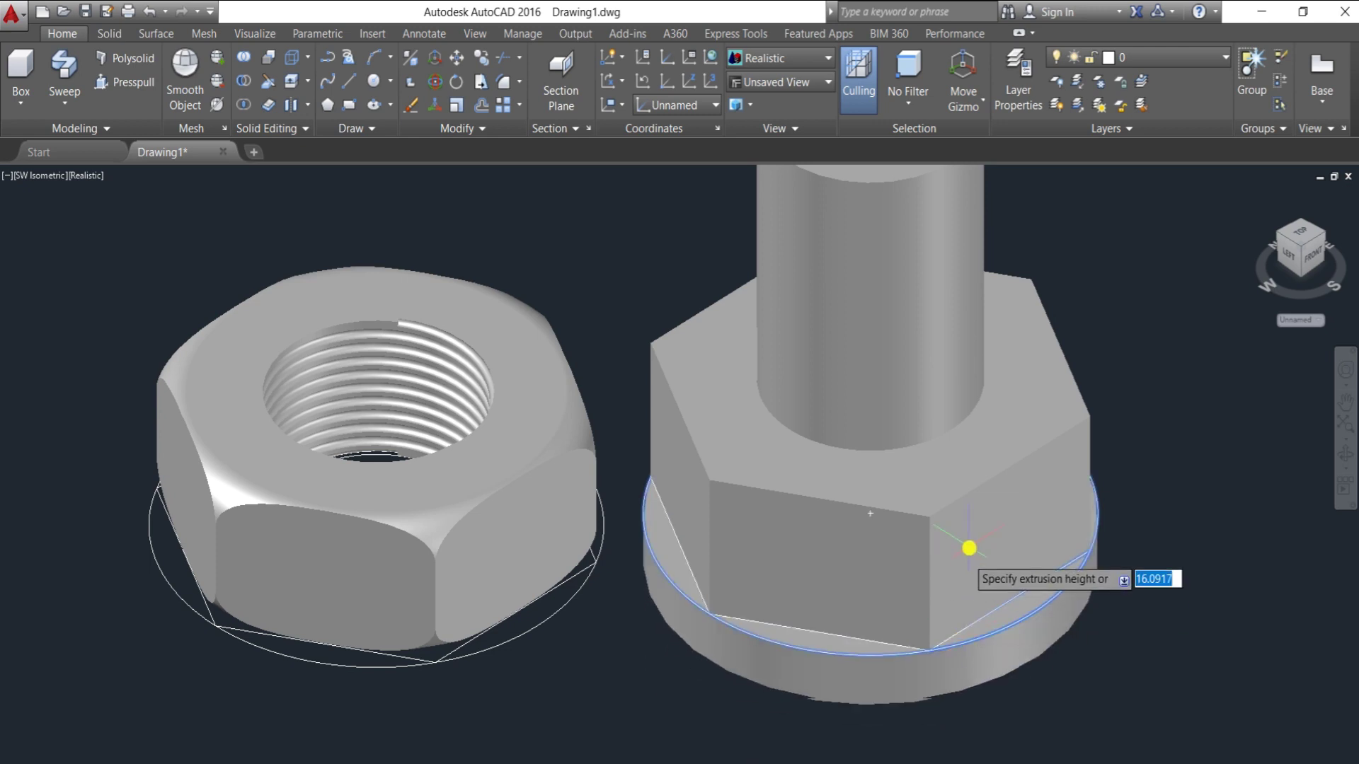
pyautogui.write('2')
pyautogui.click(991, 444)
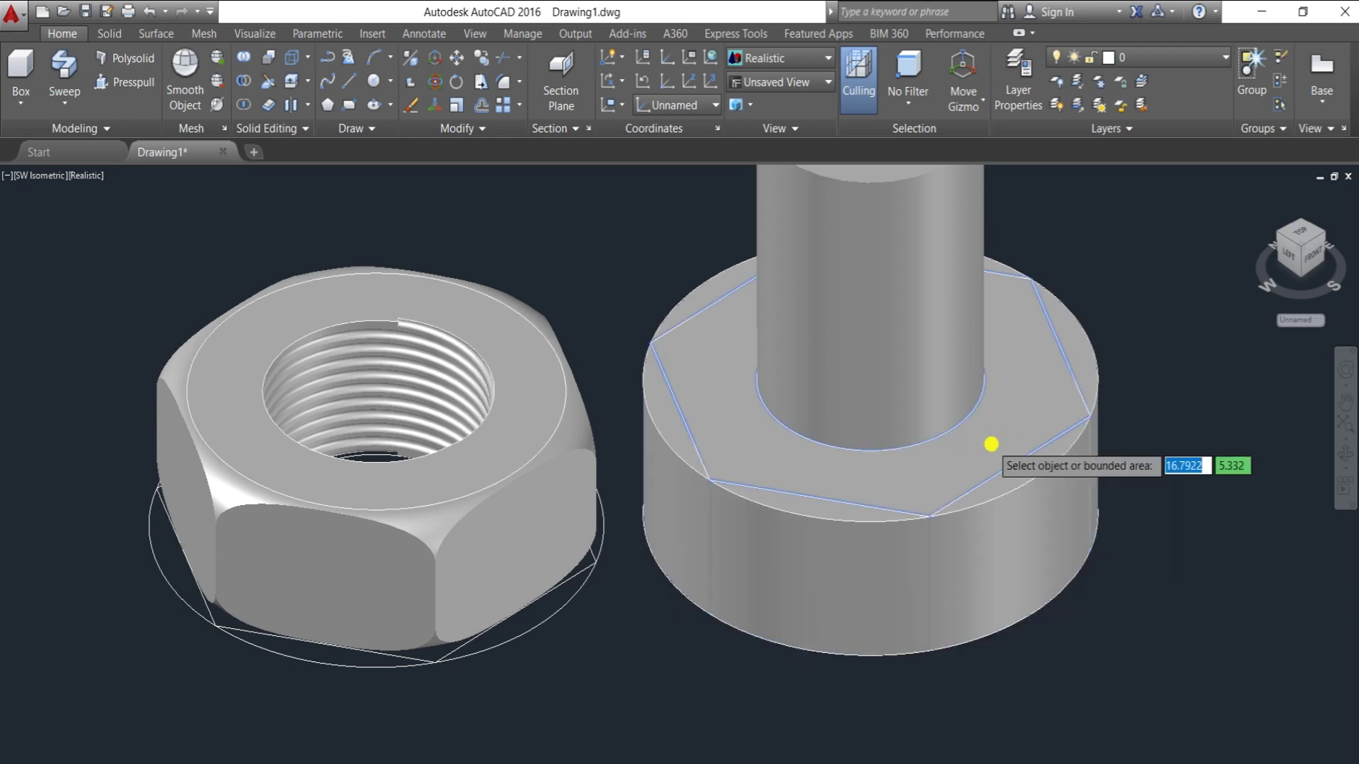
pyautogui.press('Return')
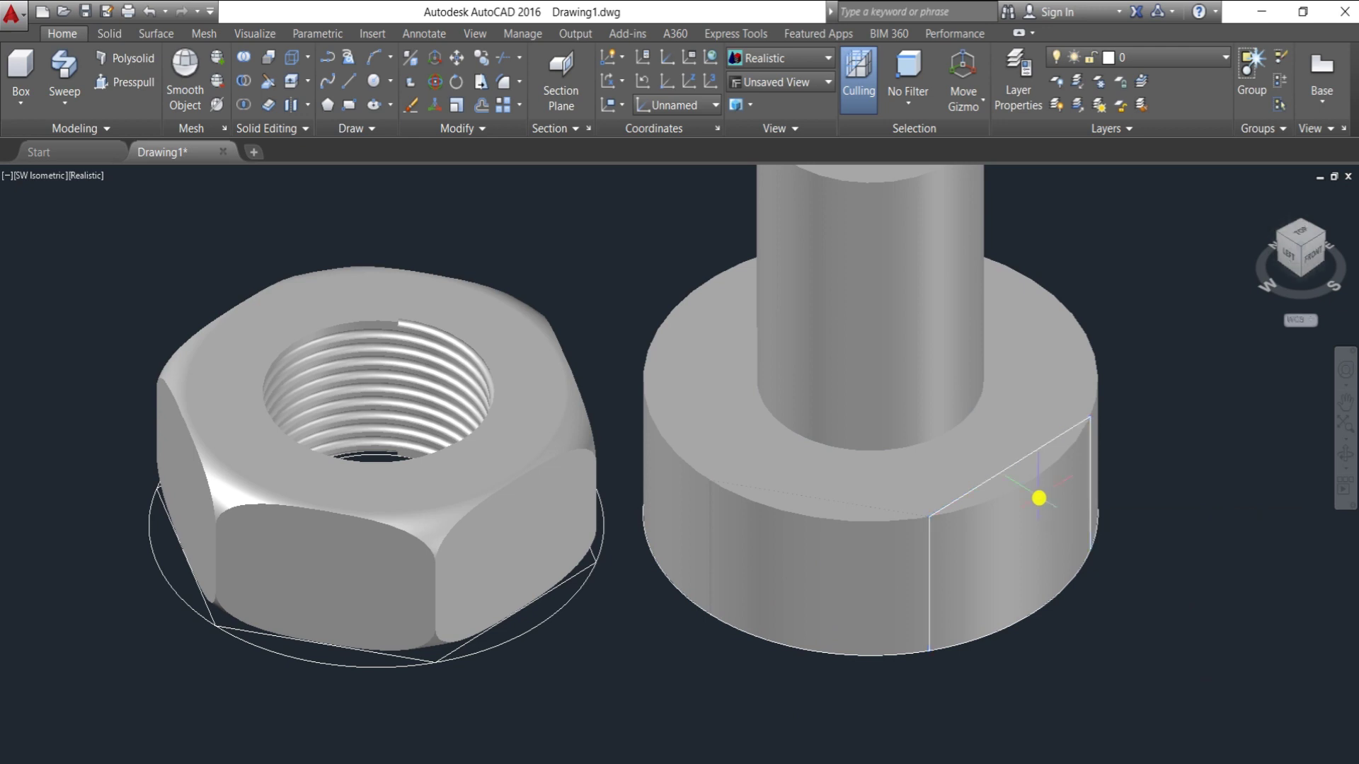
pyautogui.scroll(-3, 1038, 497)
# Fillet the head's top circular edge using the default radius.
pyautogui.write('F')
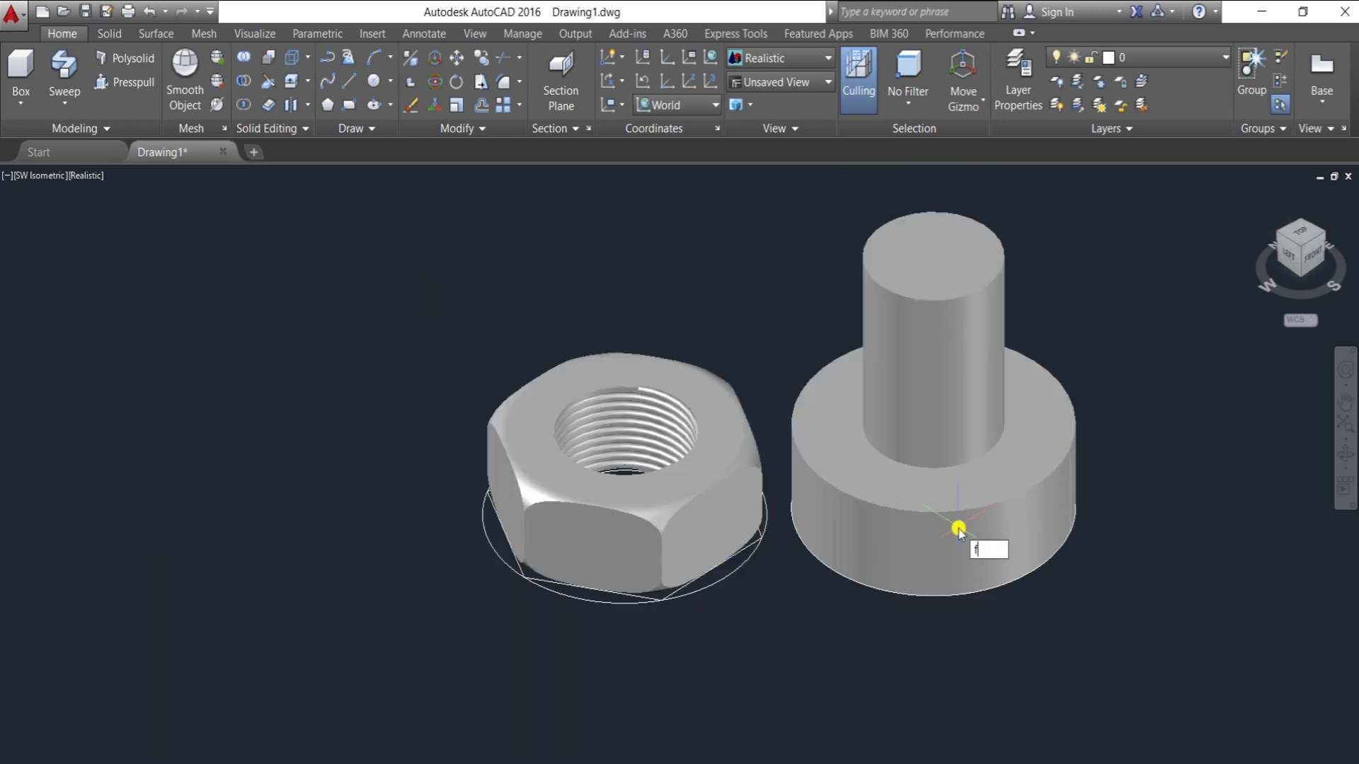
pyautogui.write('I')
pyautogui.click(1023, 602)
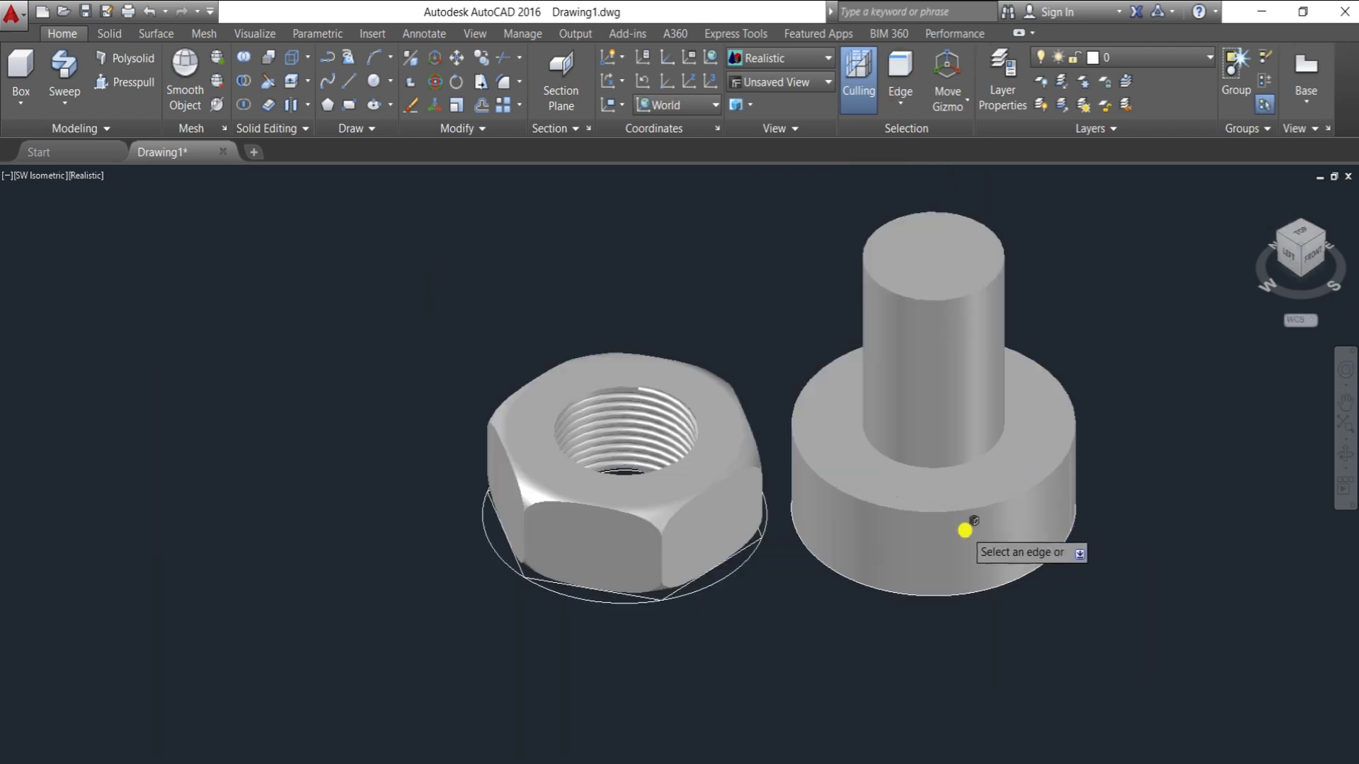
pyautogui.scroll(2, 916, 518)
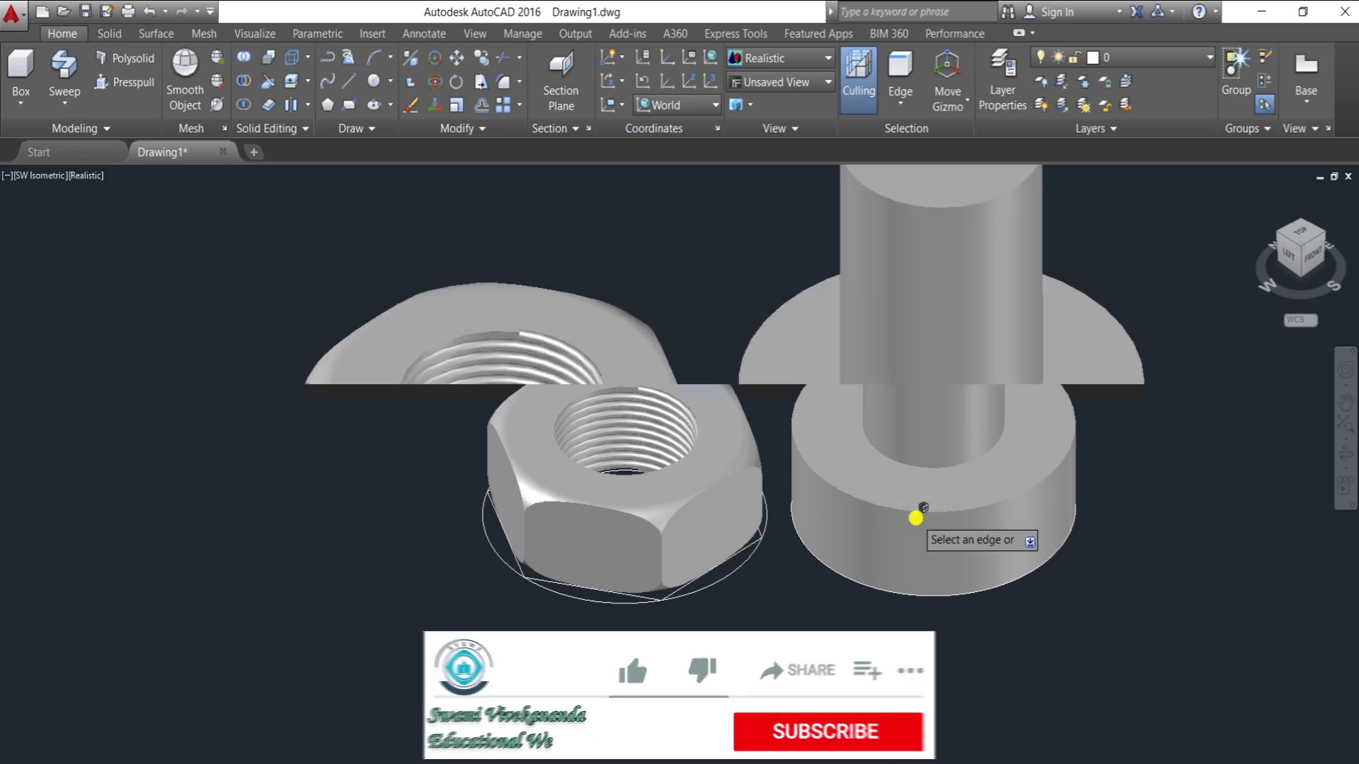
pyautogui.scroll(2, 915, 516)
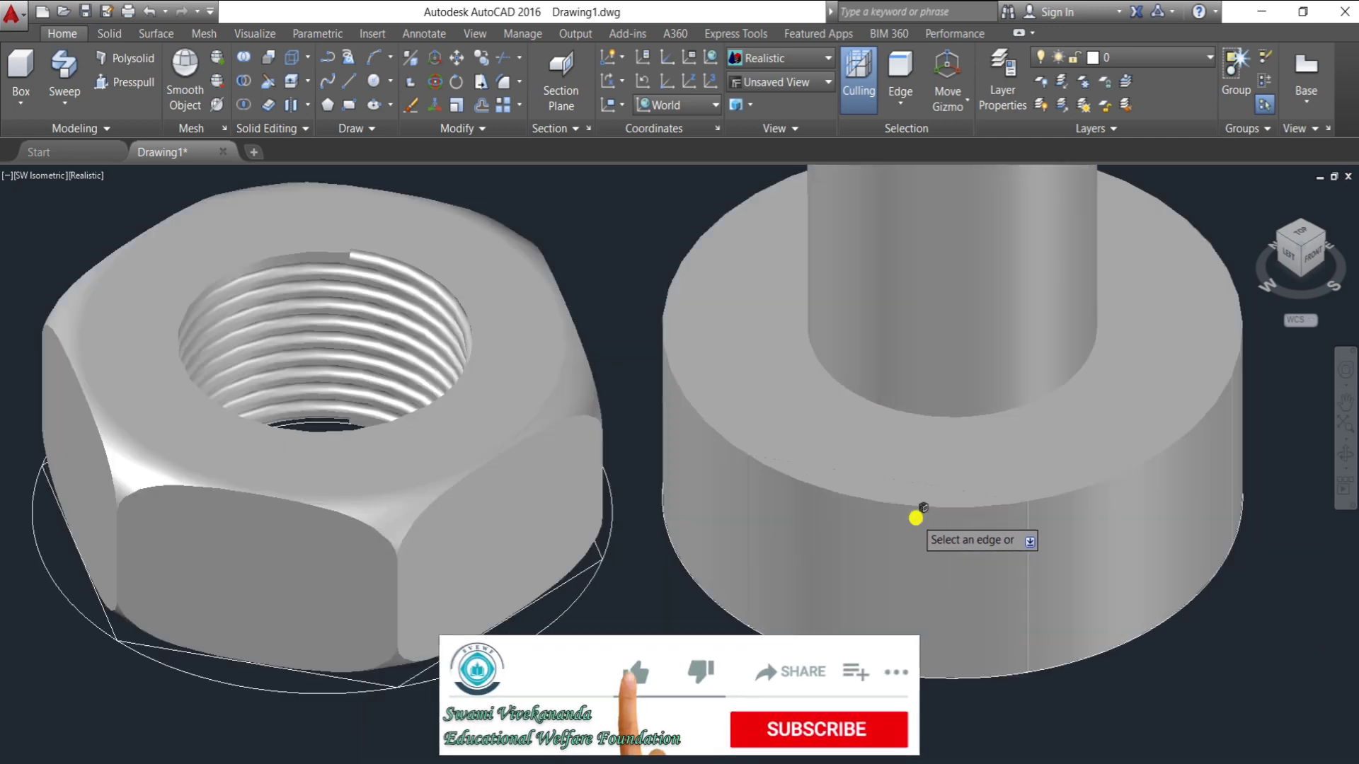
pyautogui.click(1067, 494)
pyautogui.write('r')
pyautogui.press('Return')
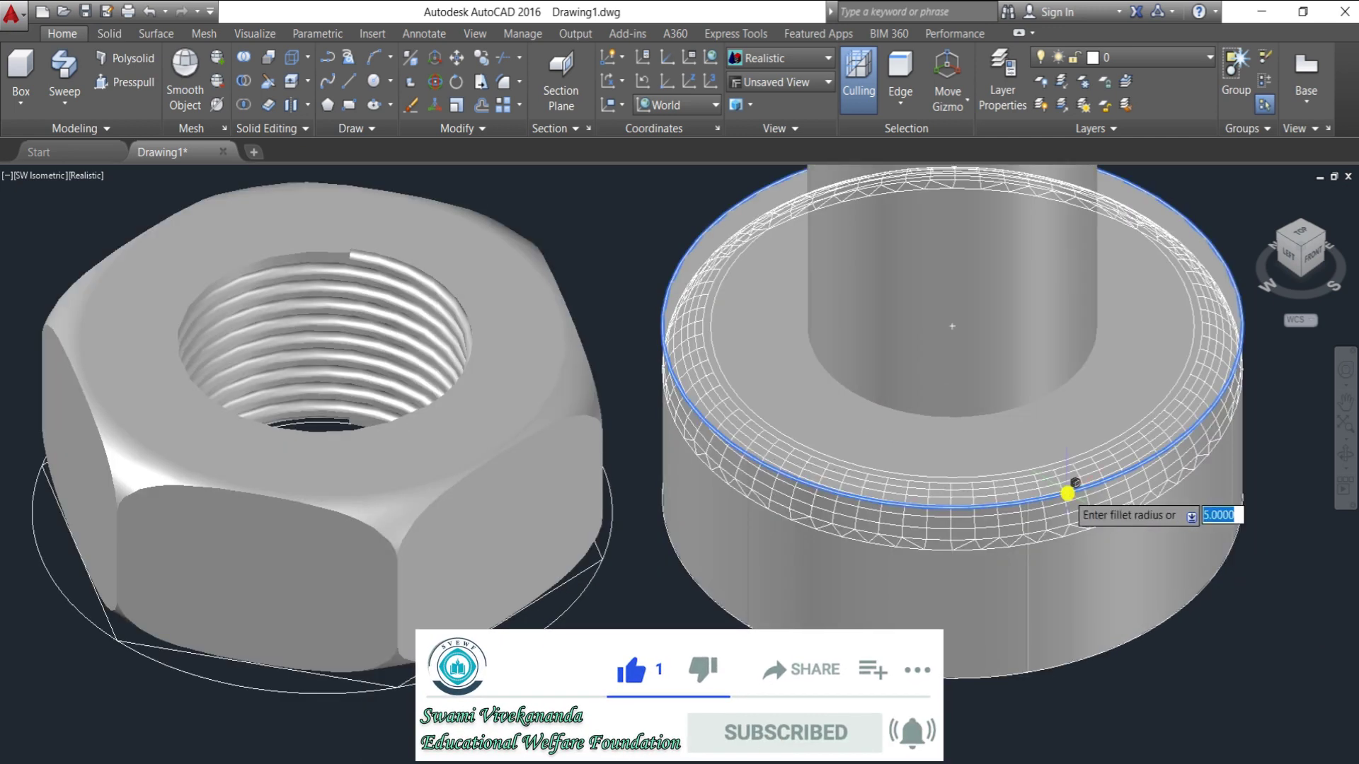
pyautogui.press('Return')
pyautogui.press('Return')
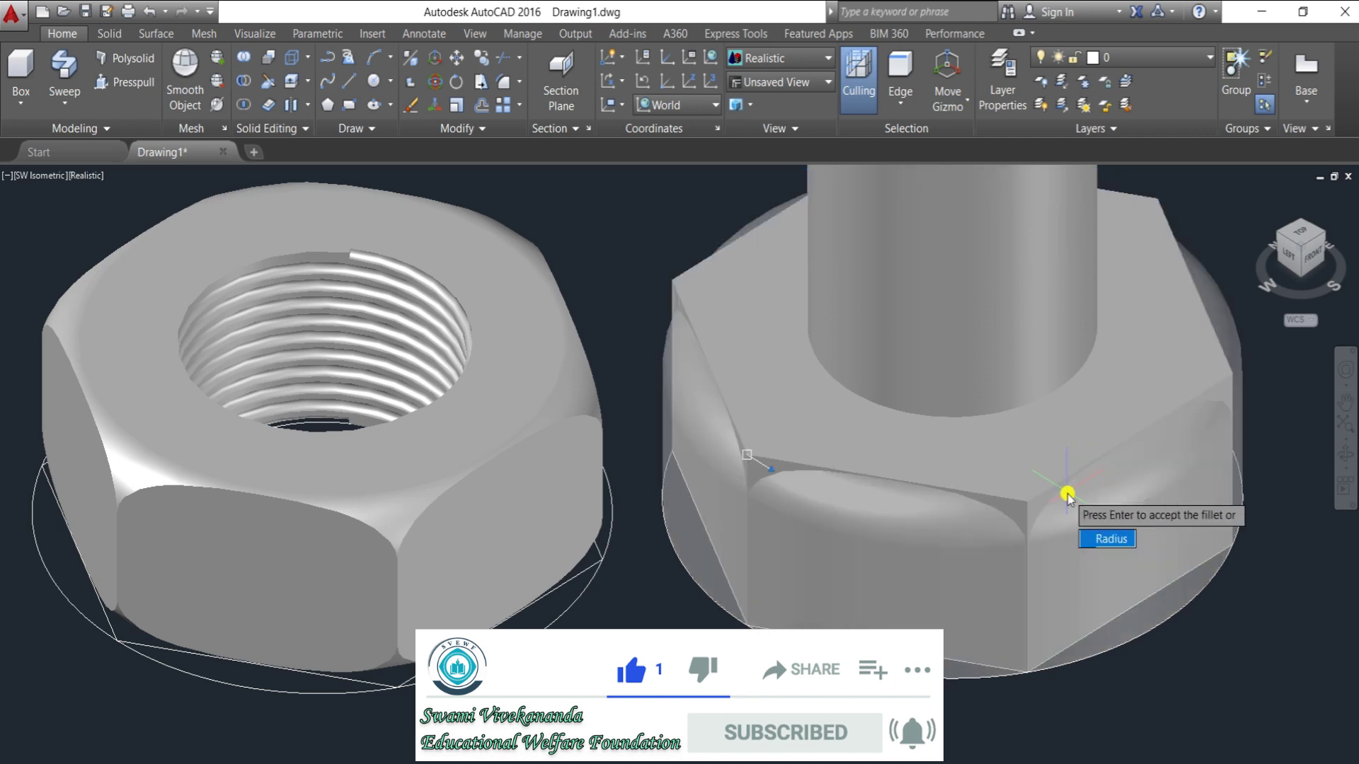
pyautogui.press('Return')
pyautogui.press('Return')
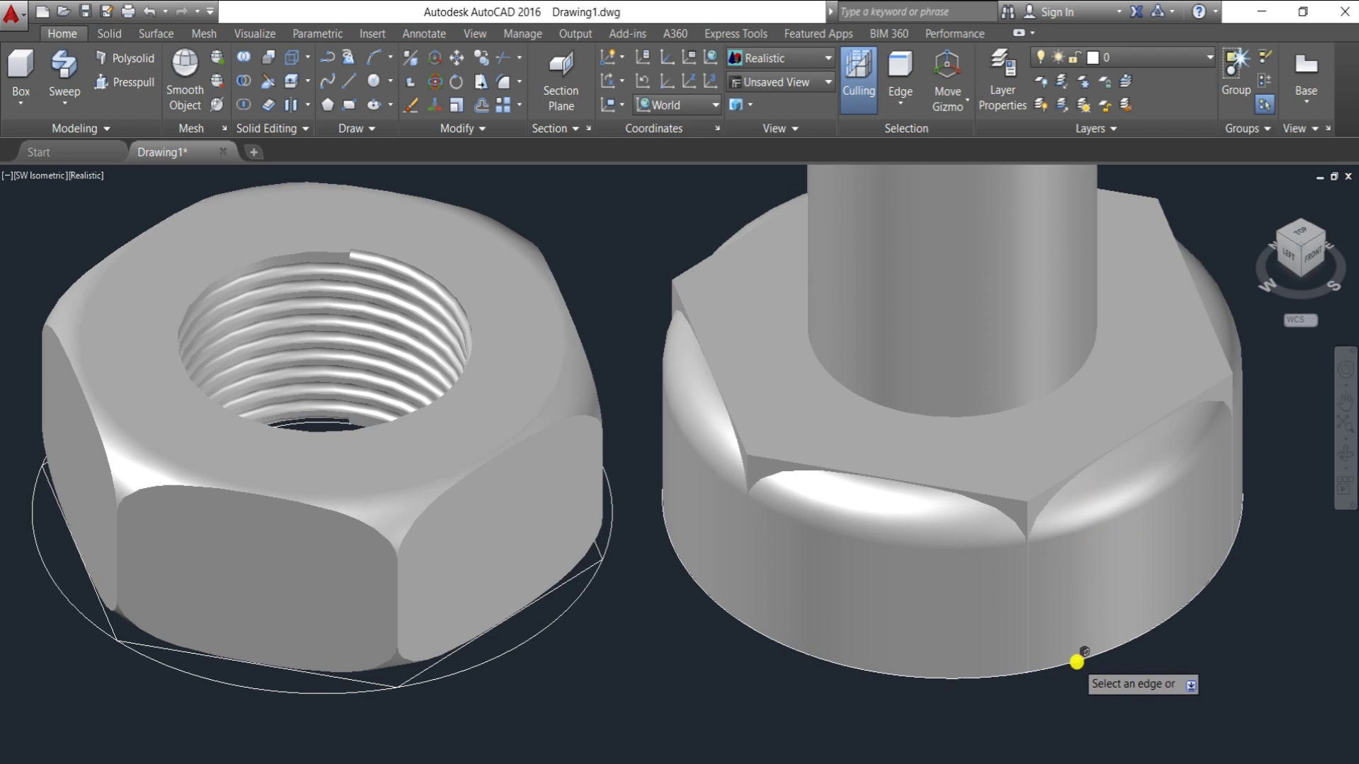
# Fillet the base's bottom edge with a set radius, then recentre nut and bolt.
pyautogui.click(1076, 662)
pyautogui.write('r')
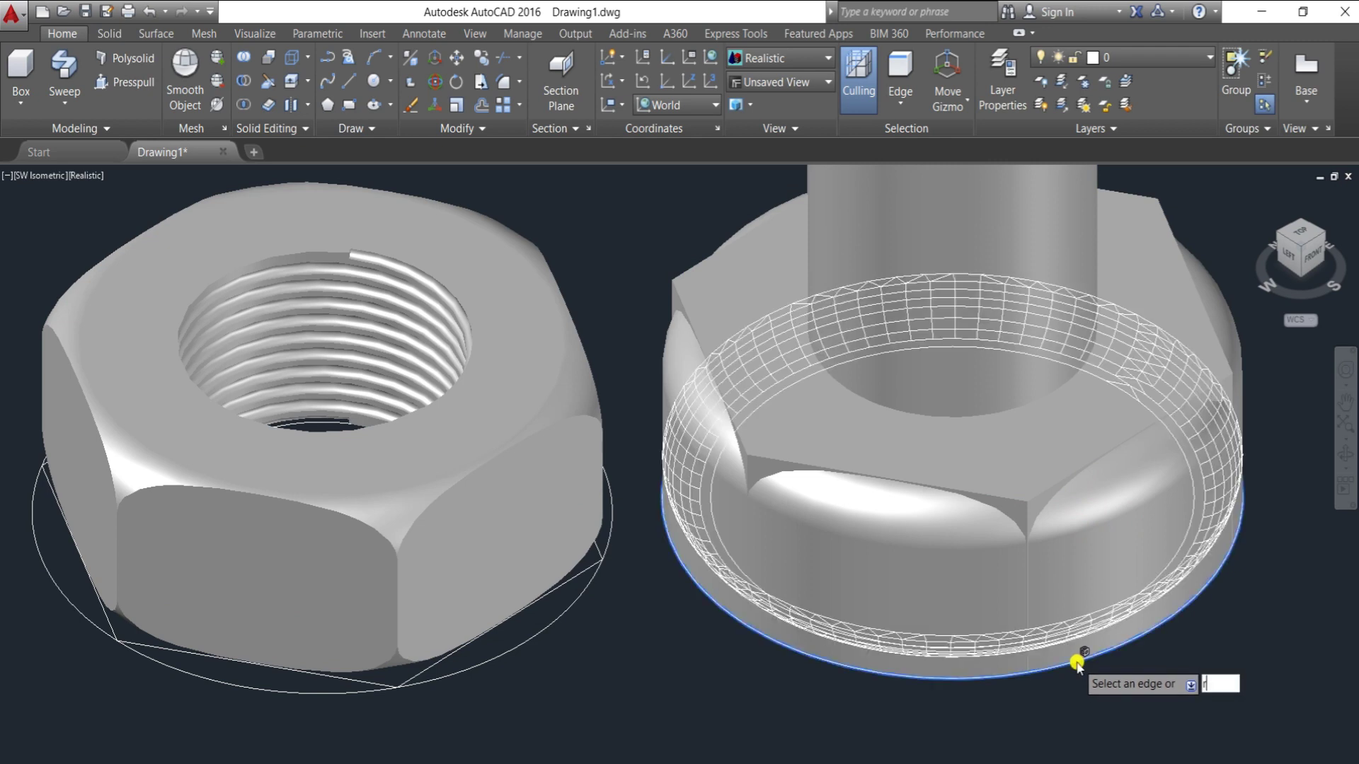
pyautogui.press('Return')
pyautogui.press('Return')
pyautogui.press('Return')
pyautogui.press('Return')
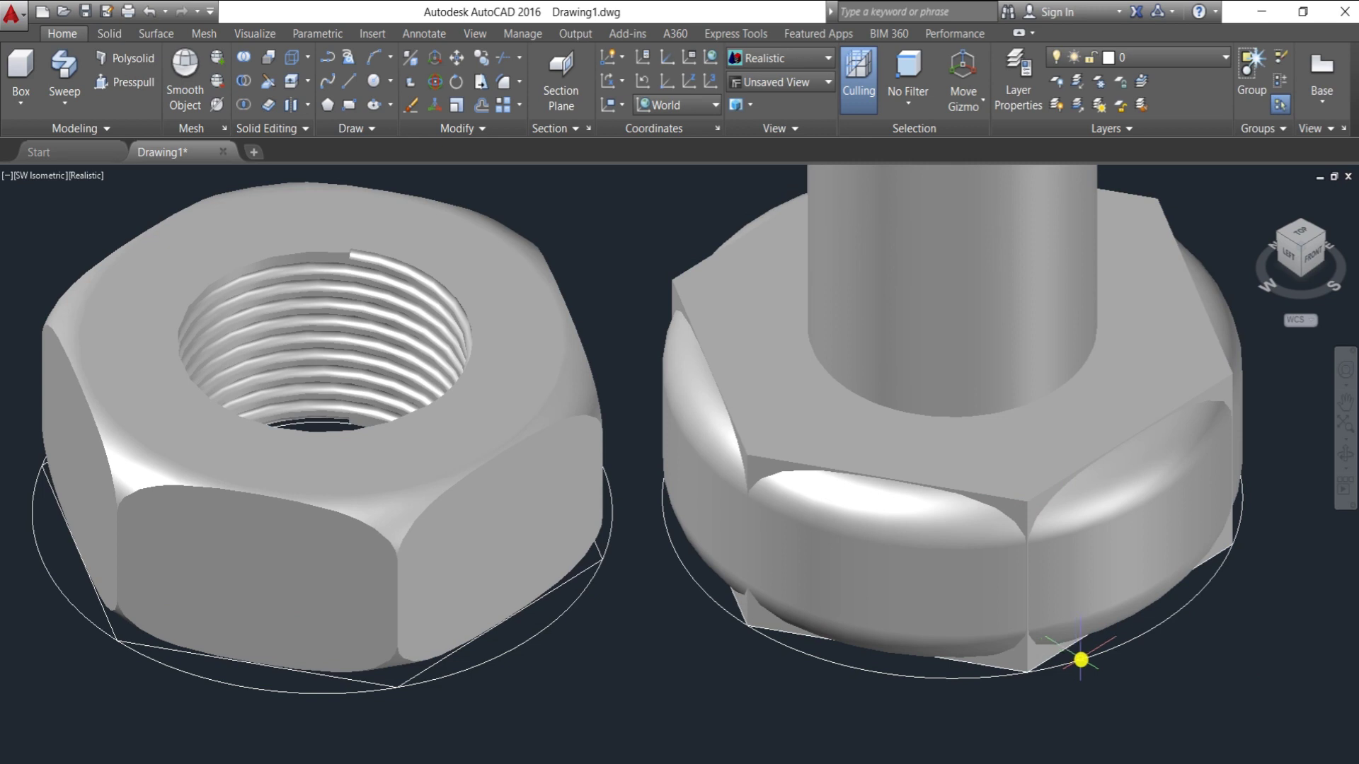
pyautogui.scroll(-2, 1065, 550)
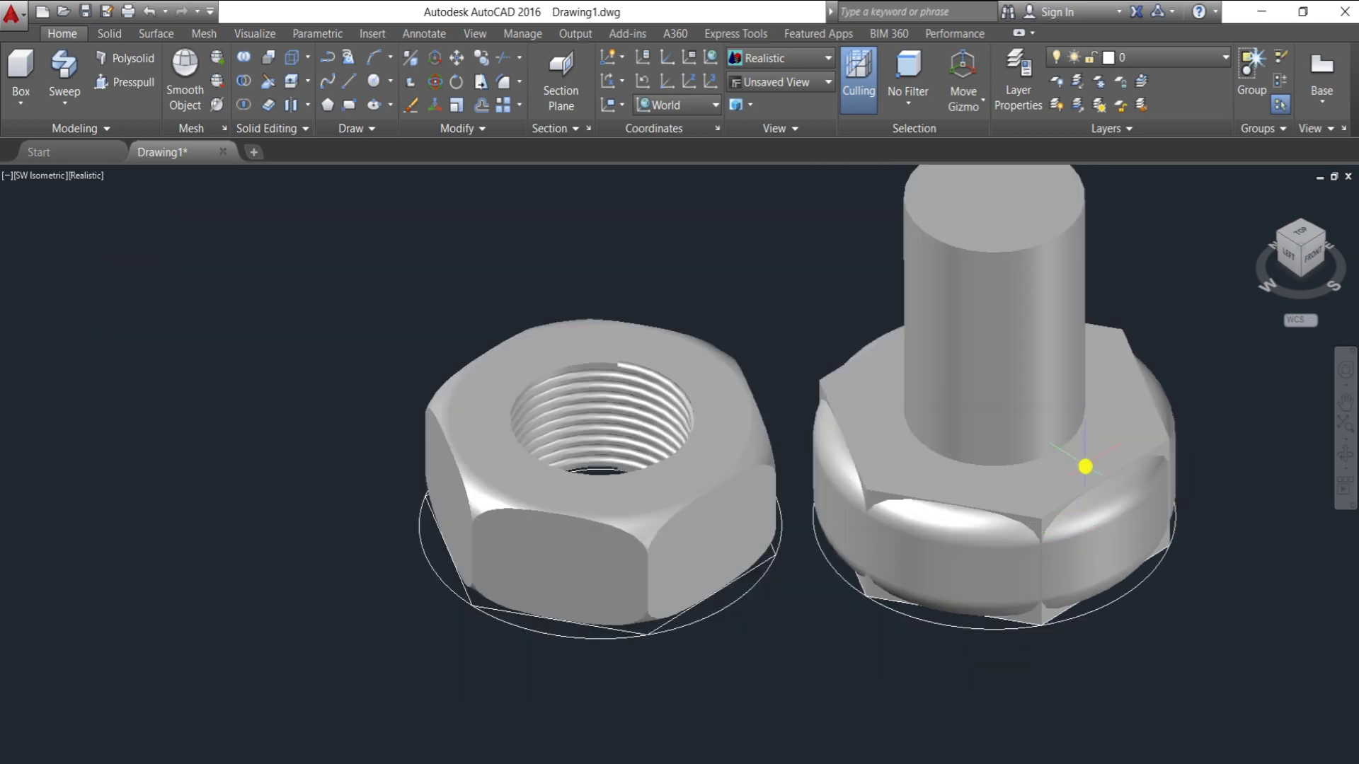
pyautogui.moveTo(1083, 467); pyautogui.dragTo(918, 487, button='middle')
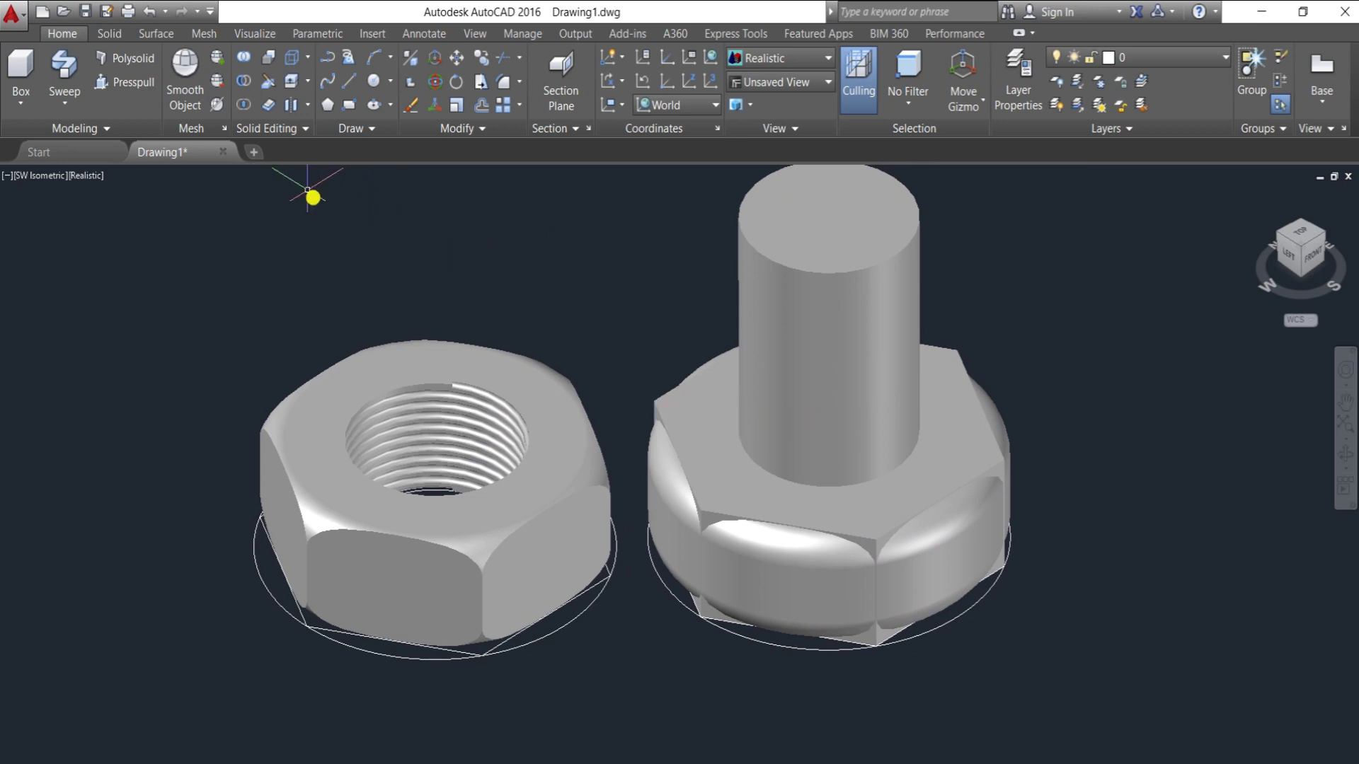
# Union the bolt's hex head with the rounded base so both parts fit in view.
pyautogui.click(239, 105)
pyautogui.click(928, 464)
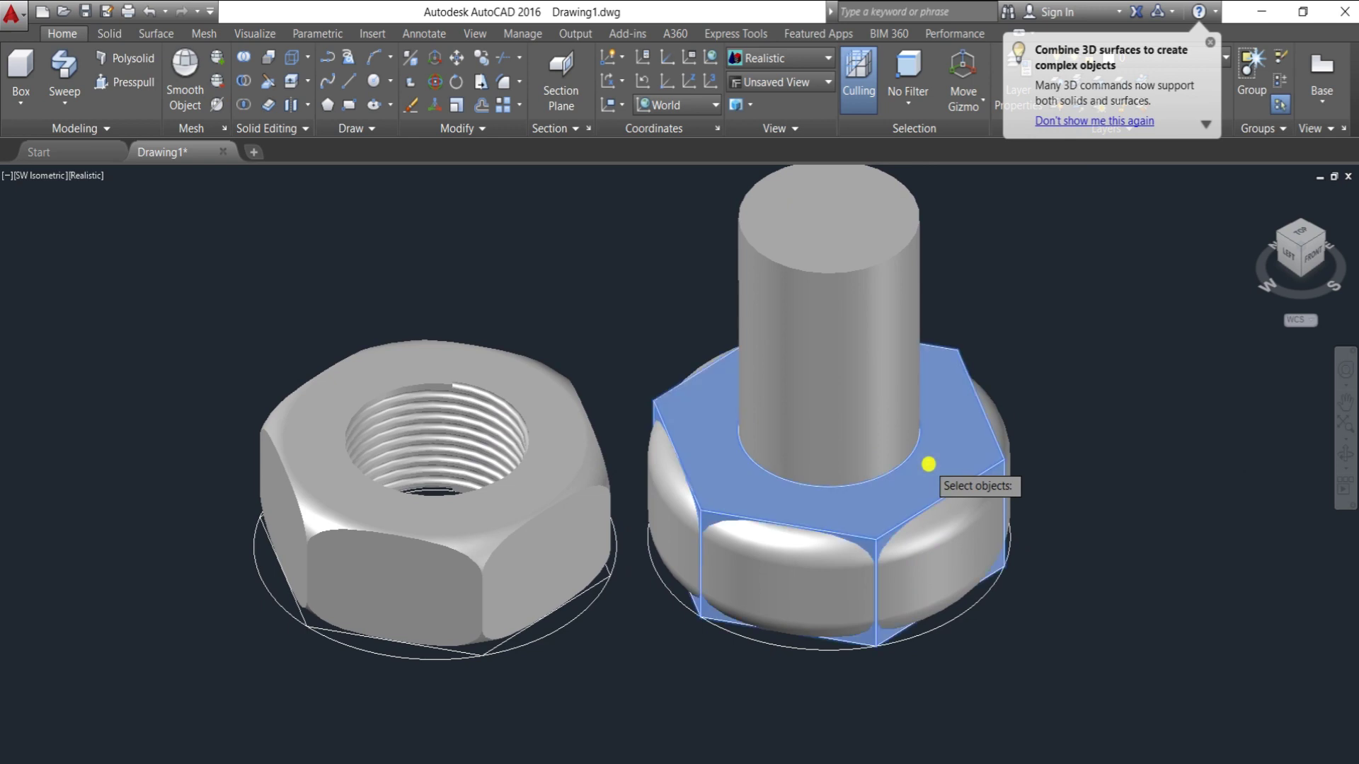
pyautogui.click(944, 520)
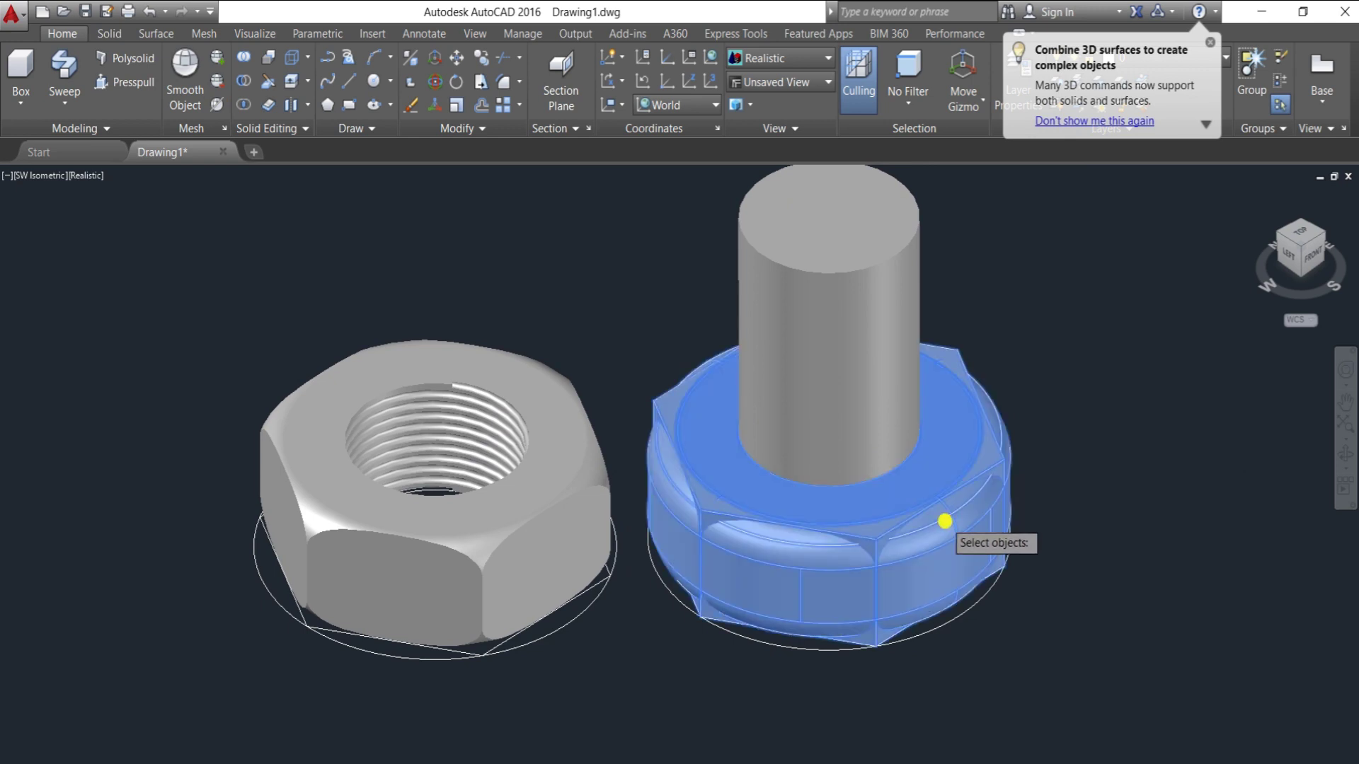
pyautogui.press('Return')
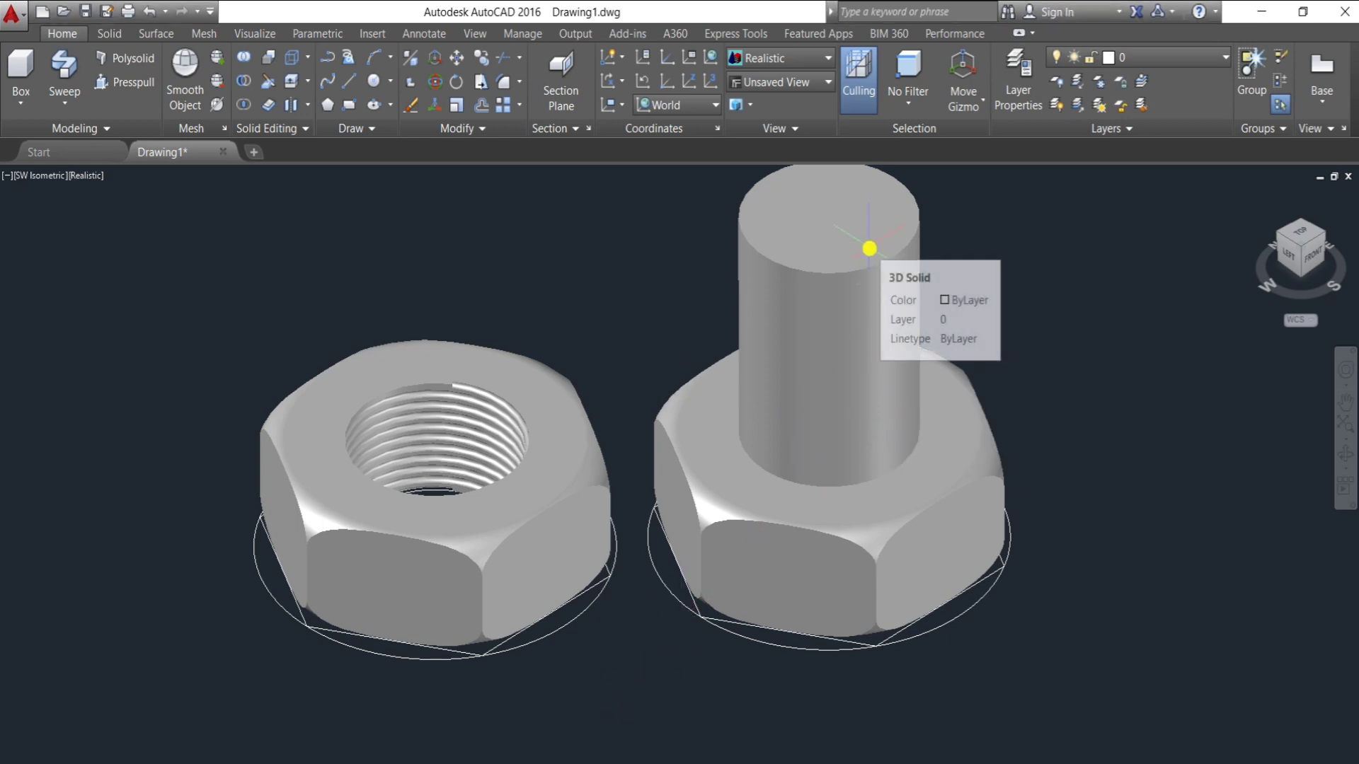
pyautogui.scroll(-3, 869, 249)
pyautogui.moveTo(869, 249); pyautogui.dragTo(806, 296, button='middle')
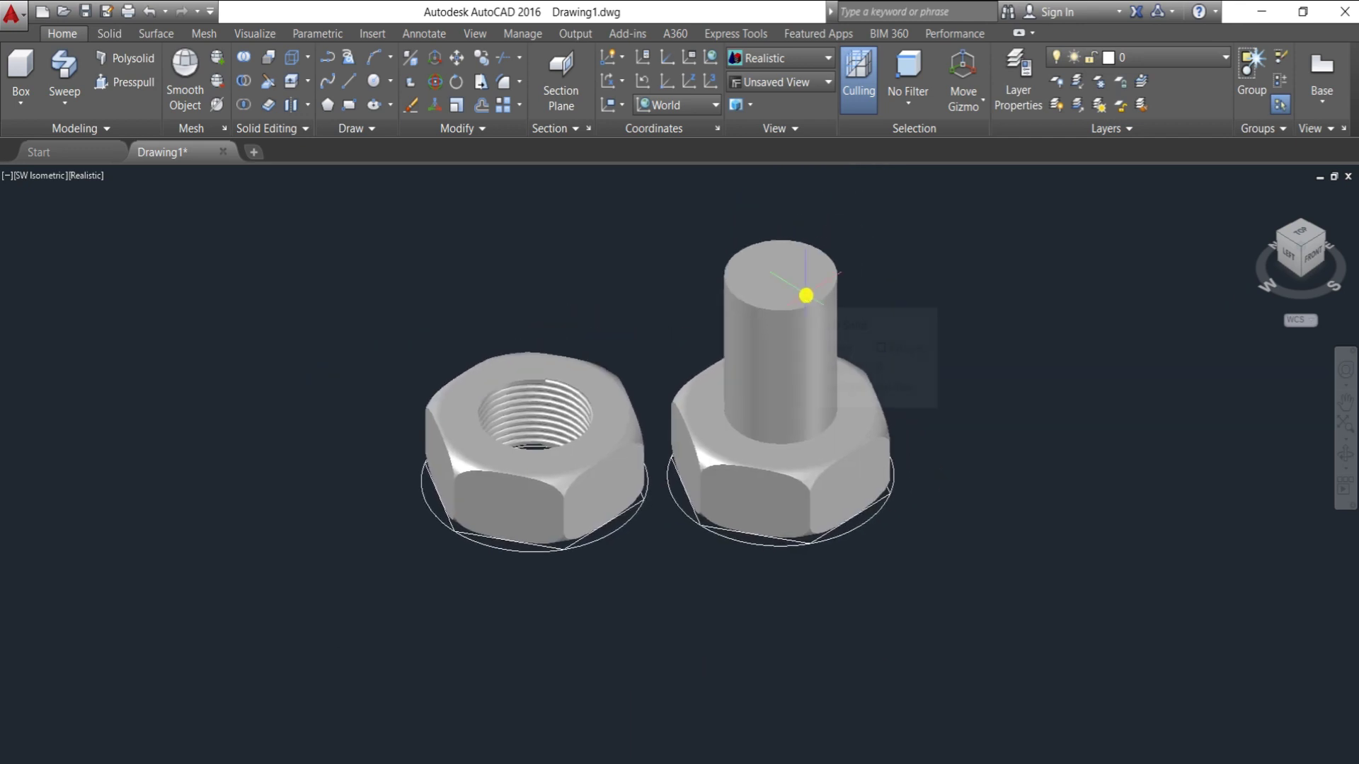
# Draw a helix from the shank's top centre: radii 15 and 15, 50 turns, height -40.
pyautogui.write('HEL')
pyautogui.press('Return')
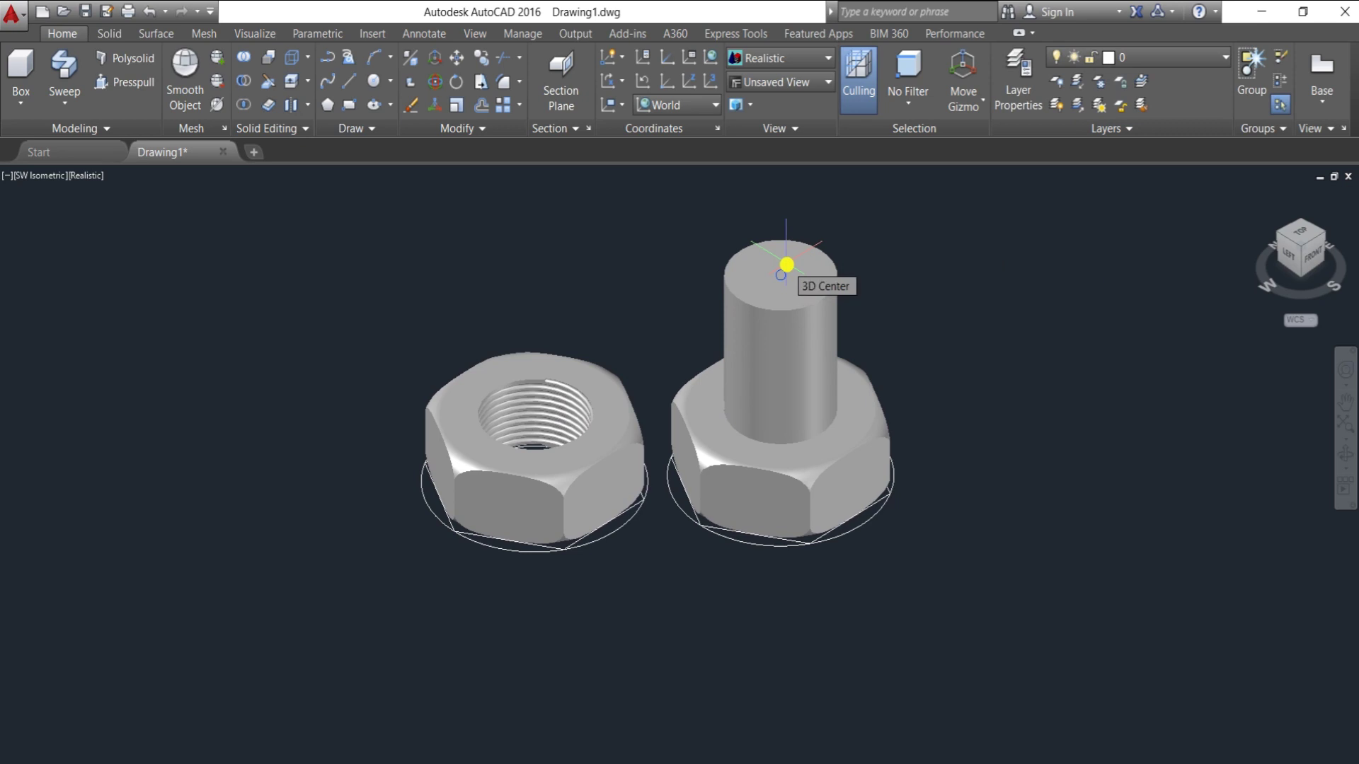
pyautogui.click(783, 276)
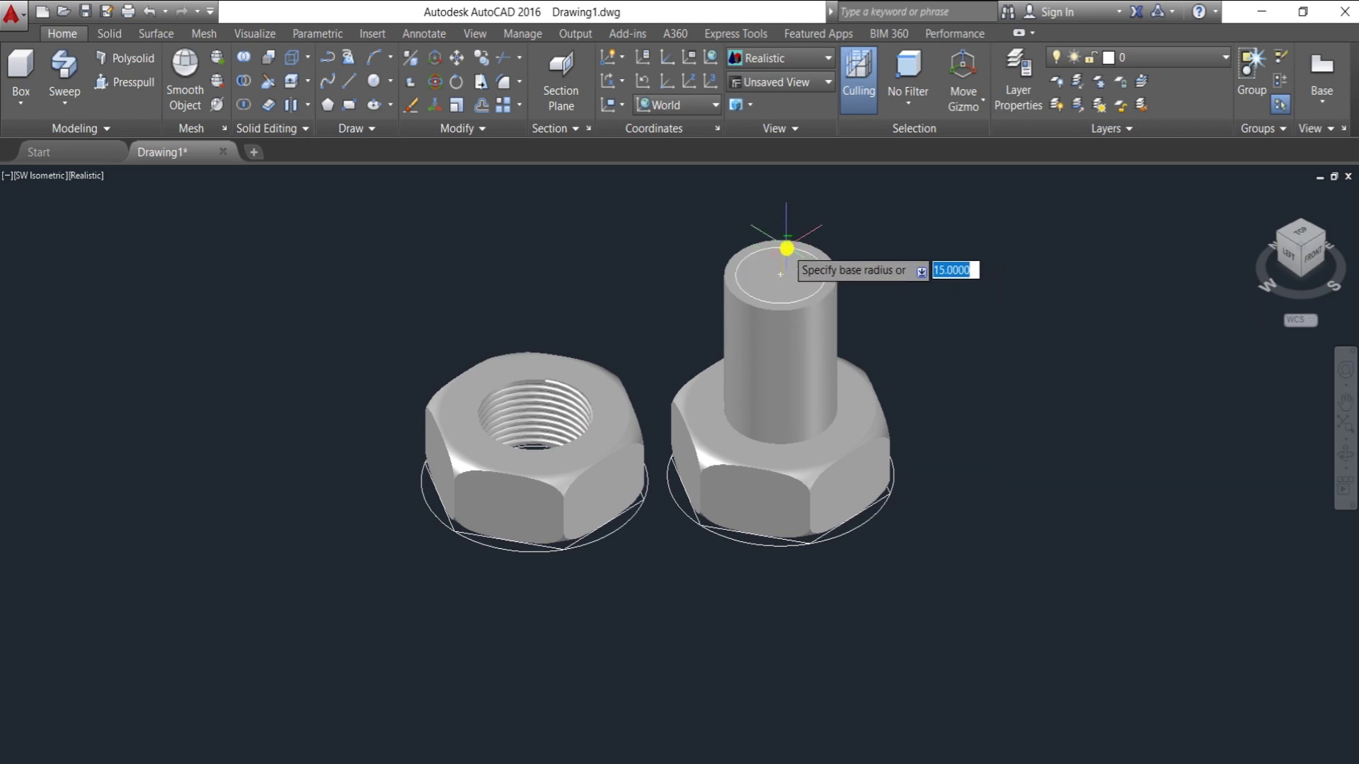
pyautogui.write('15')
pyautogui.press('Return')
pyautogui.write('15')
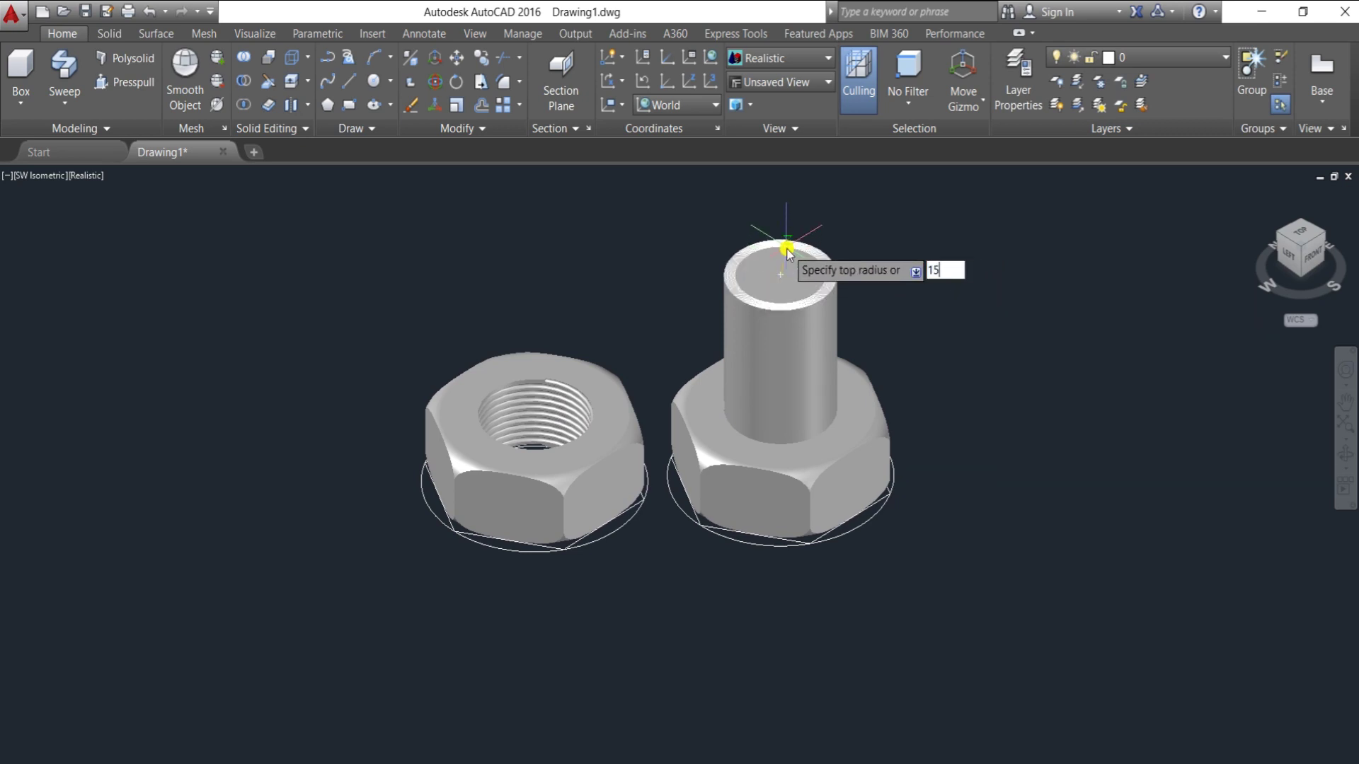
pyautogui.press('Return')
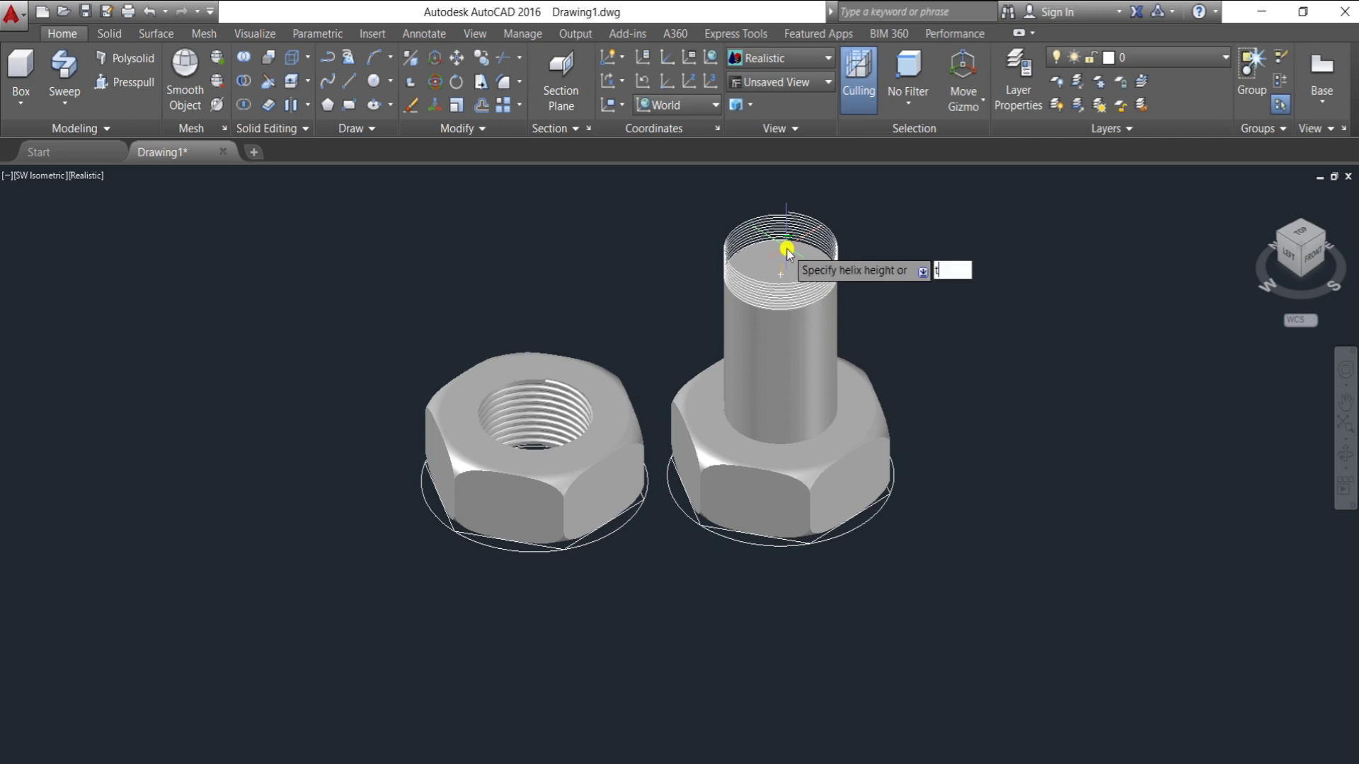
pyautogui.write('t')
pyautogui.press('Return')
pyautogui.write('50')
pyautogui.press('Return')
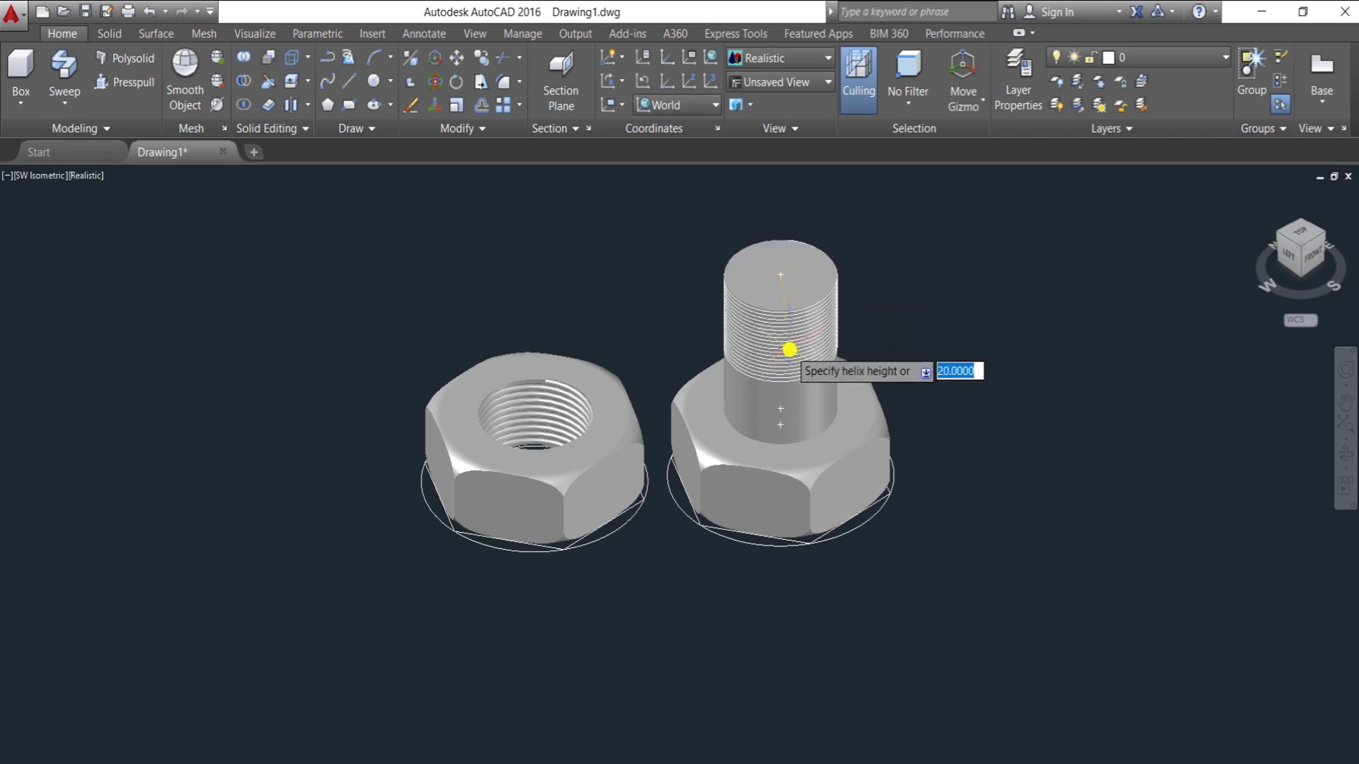
pyautogui.write('-40')
pyautogui.press('Return')
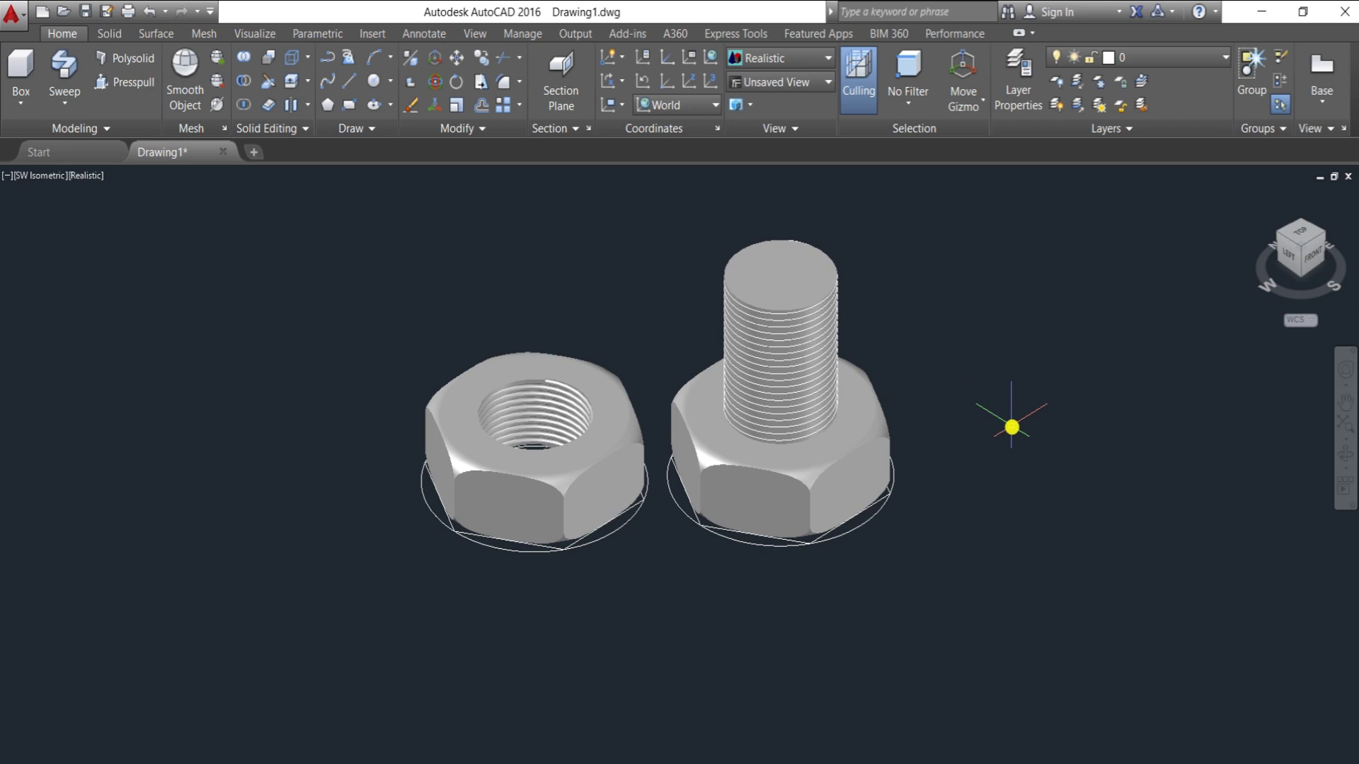
# Draw a radius 0.7 circle to the right of the bolt as the thread profile.
pyautogui.write('c')
pyautogui.press('Return')
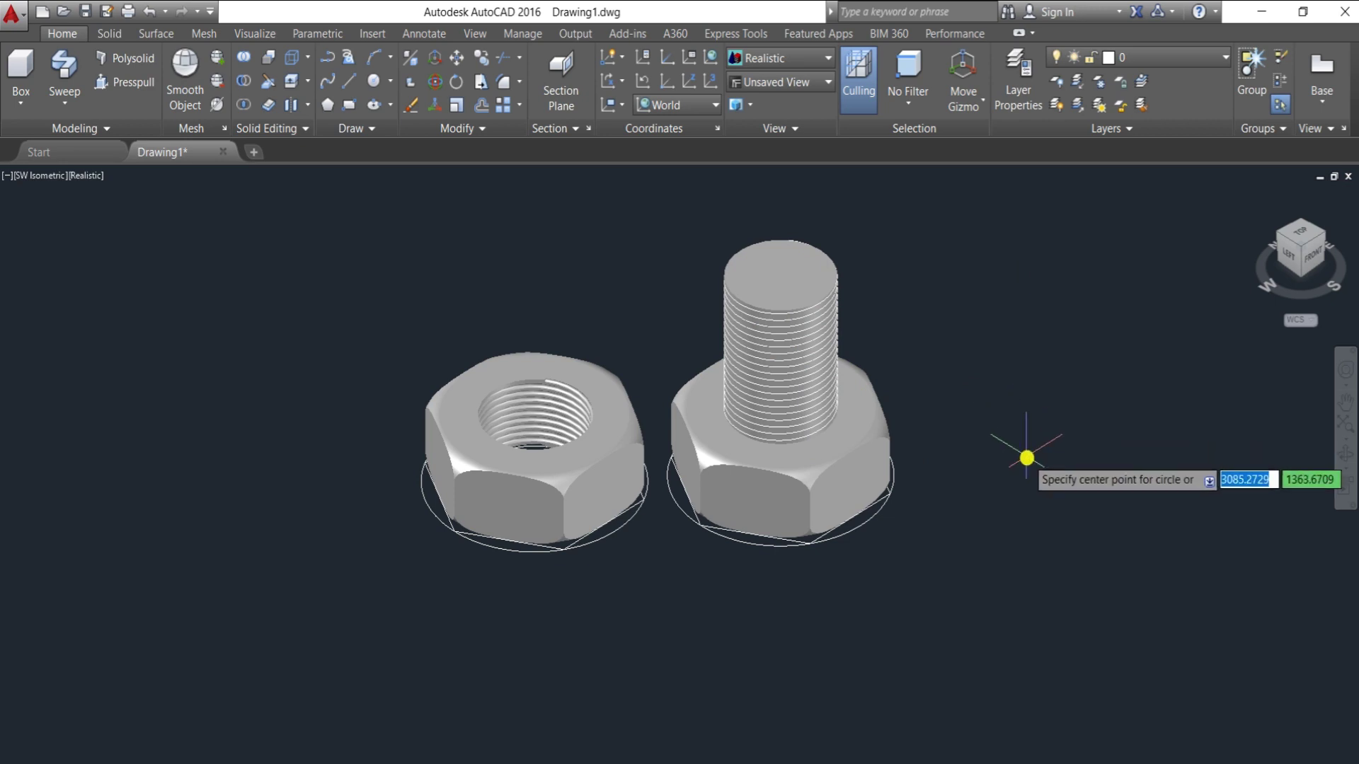
pyautogui.click(1027, 458)
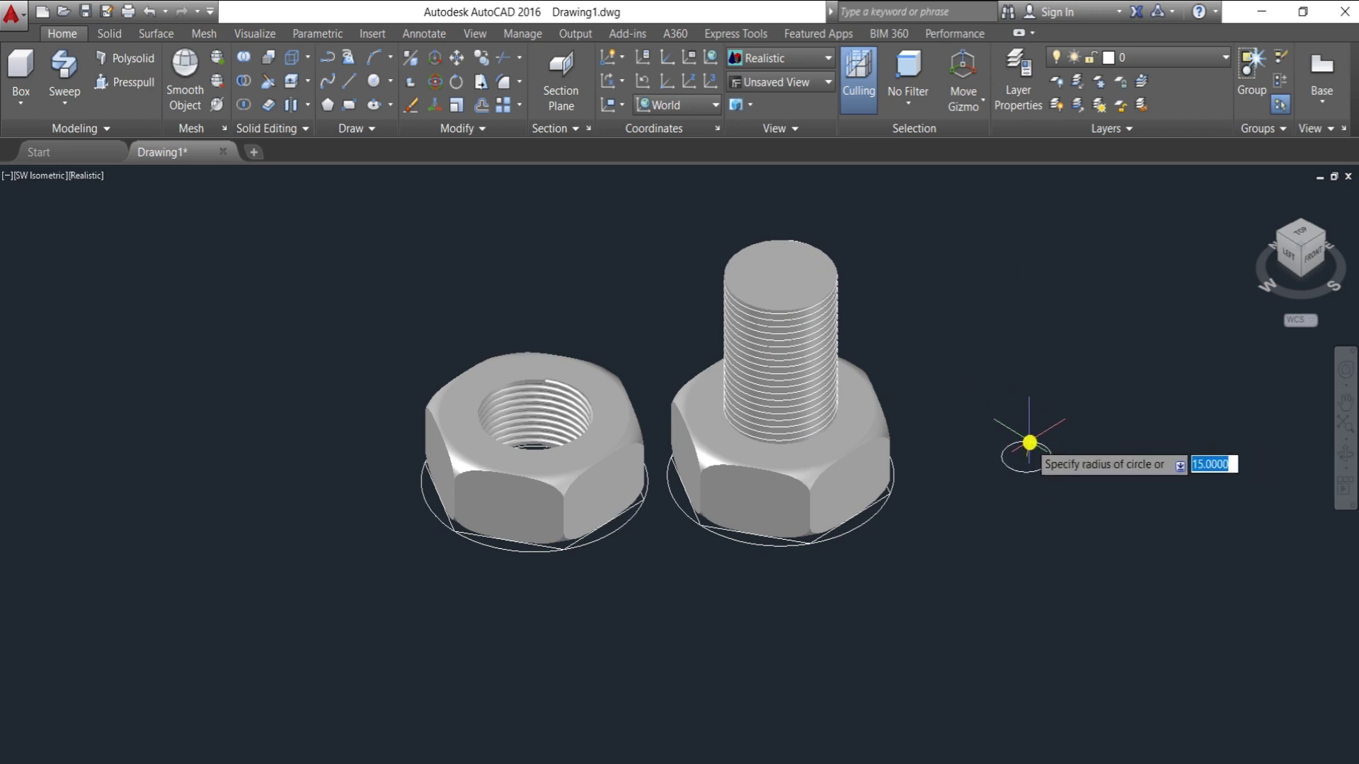
pyautogui.press('BackSpace')
pyautogui.press('Return')
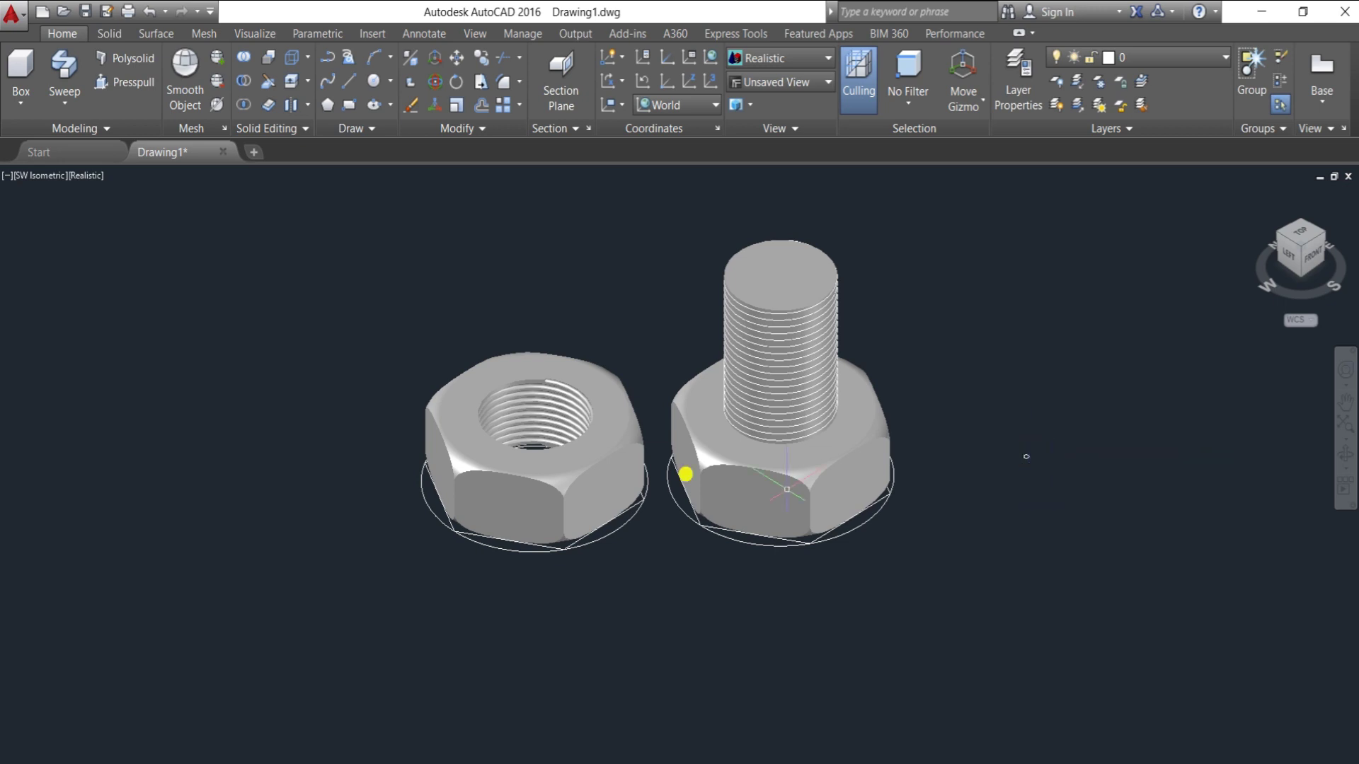
pyautogui.click(71, 60)
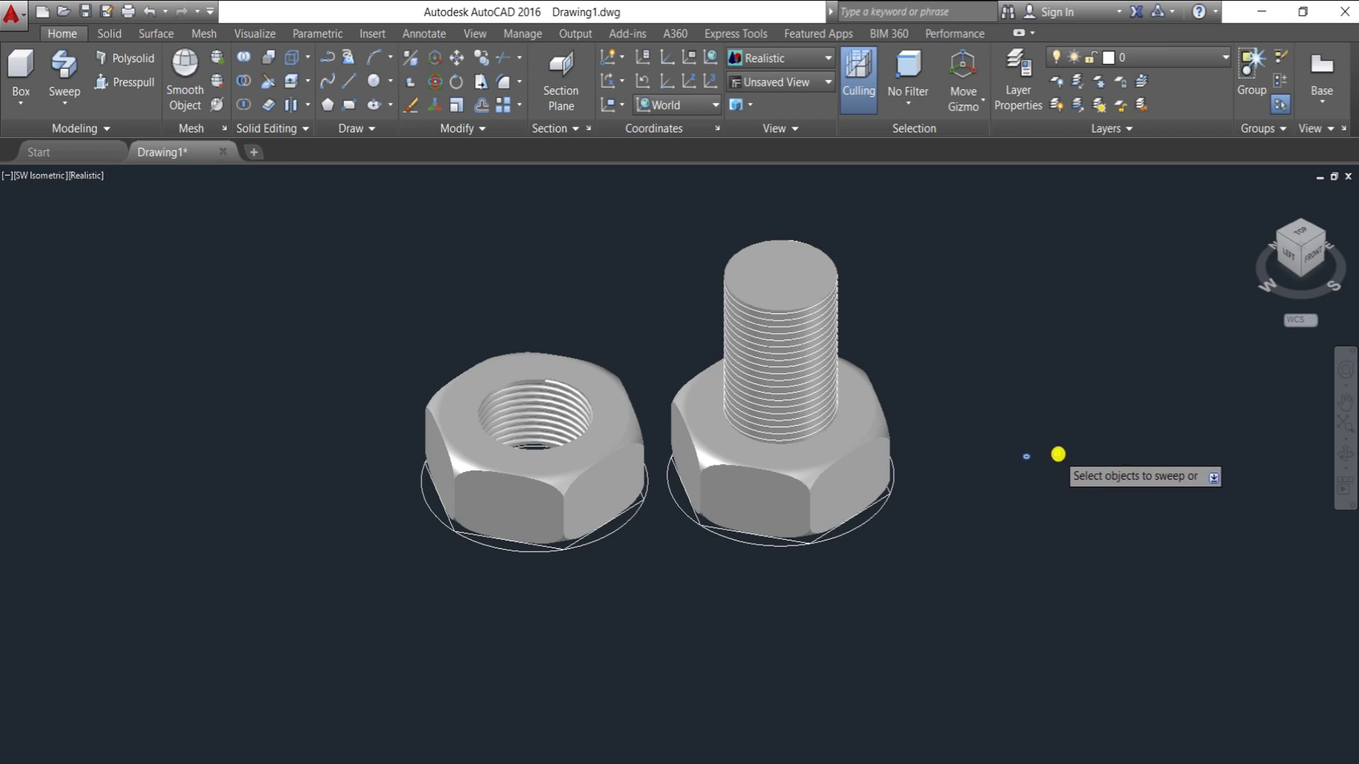
# Sweep the 0.7 circle along the helix to create the external thread.
pyautogui.press('Return')
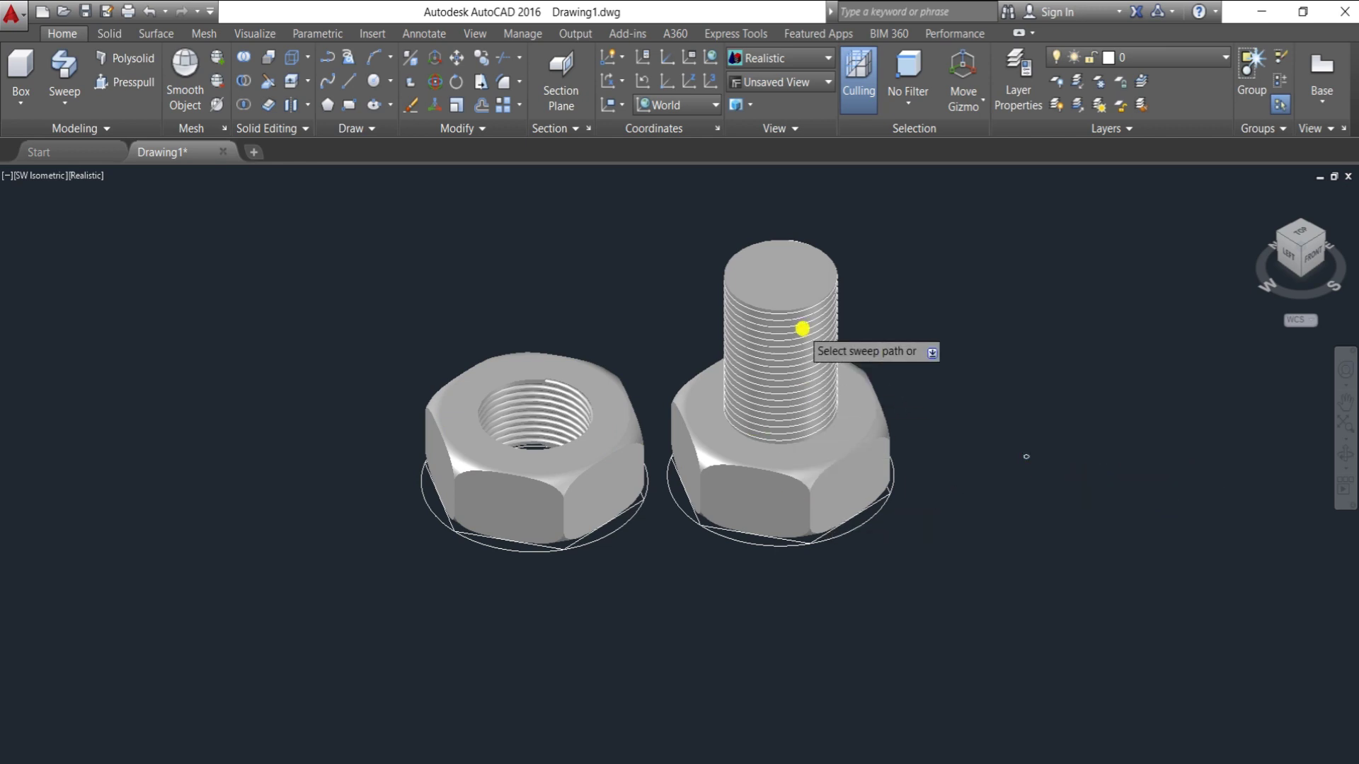
pyautogui.scroll(3, 801, 324)
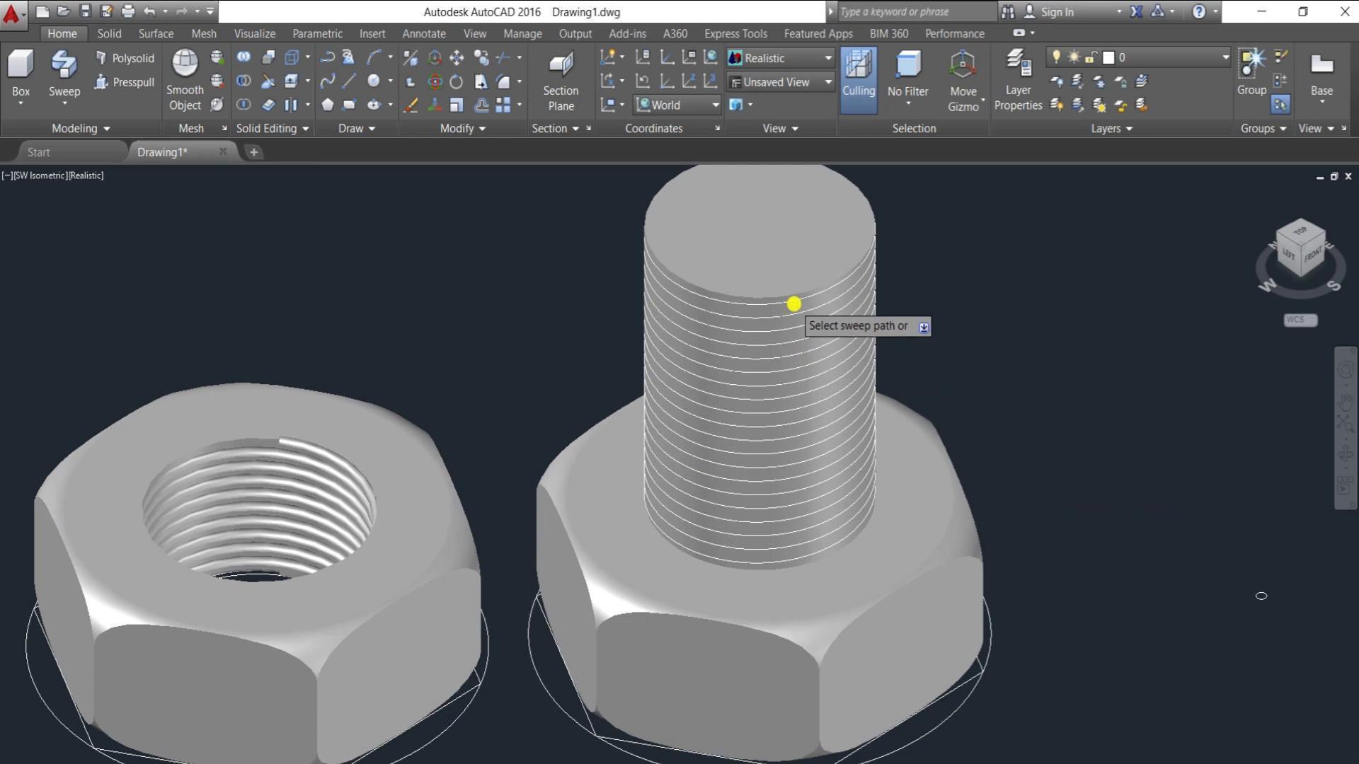
pyautogui.click(792, 303)
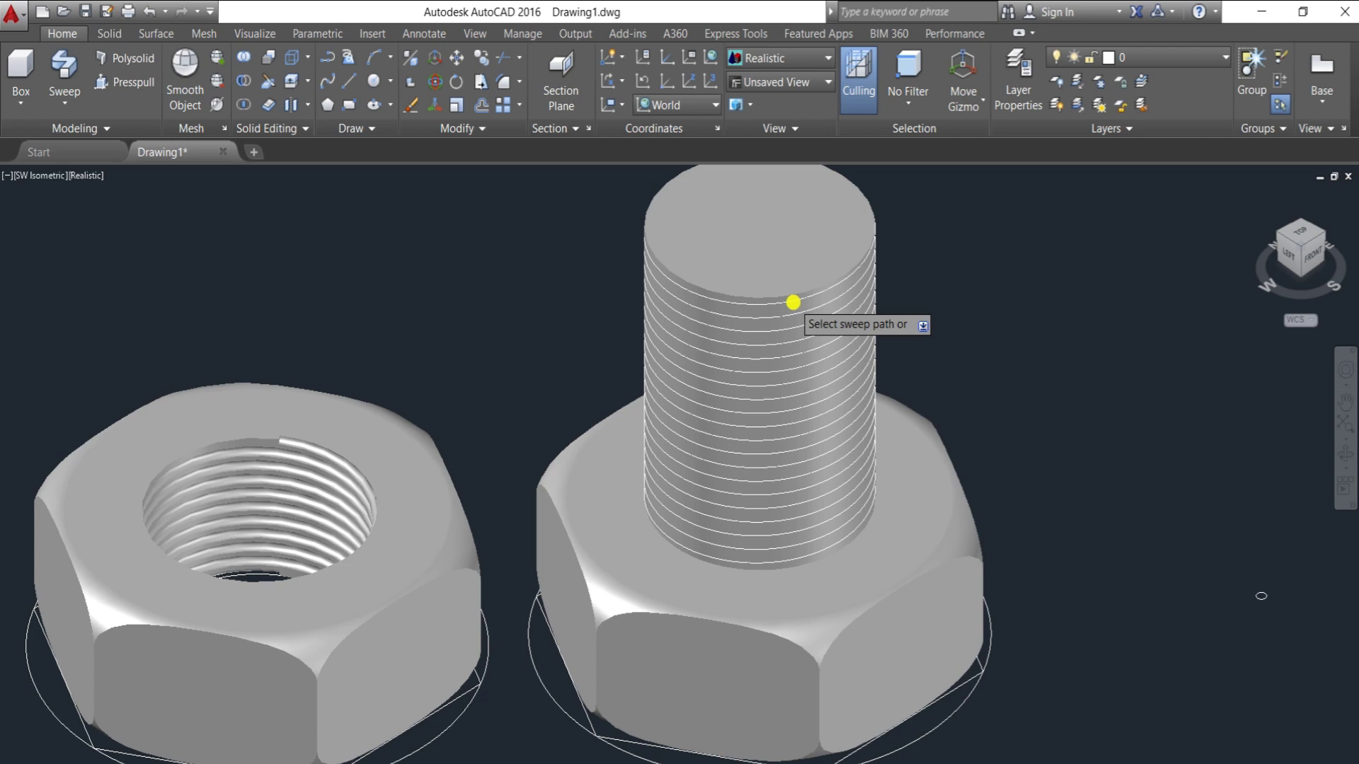
pyautogui.click(792, 302)
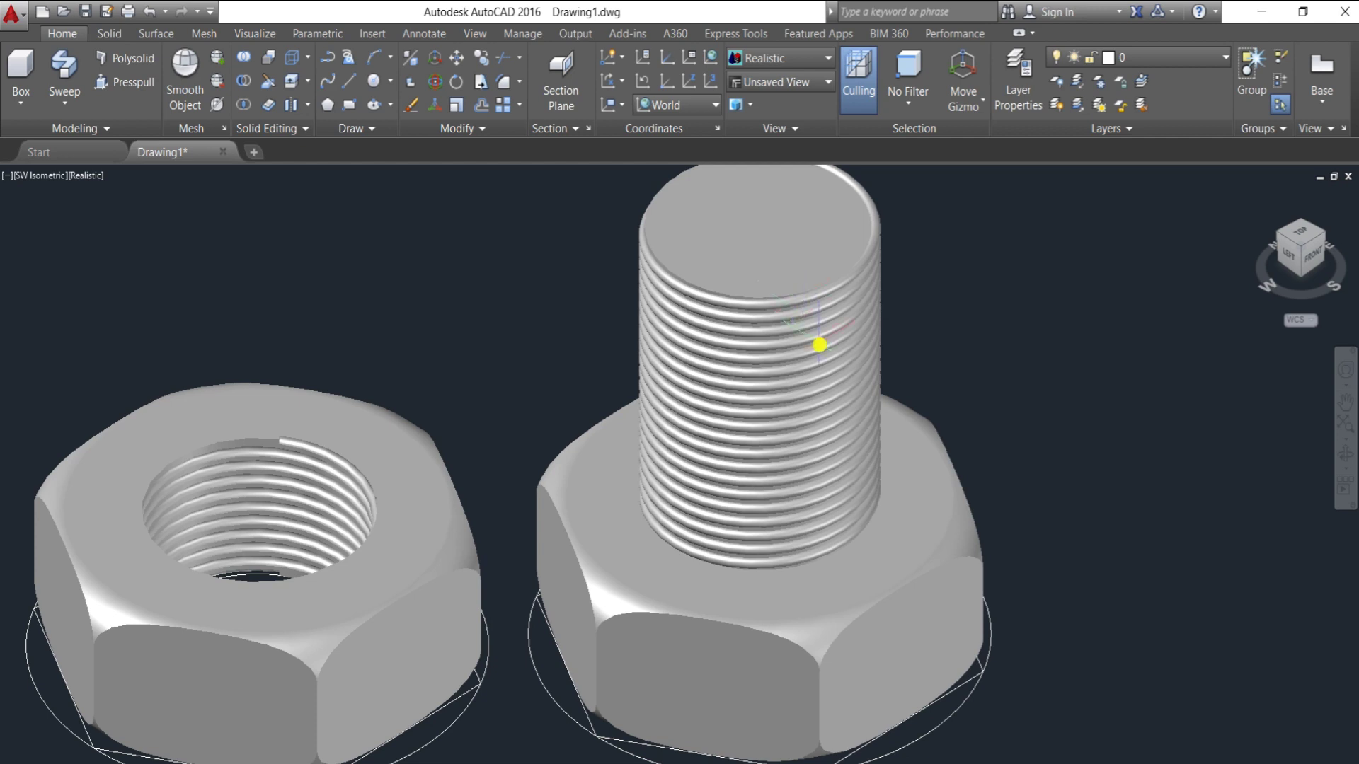
pyautogui.scroll(-2, 819, 345)
pyautogui.moveTo(819, 346); pyautogui.dragTo(755, 386, button='middle')
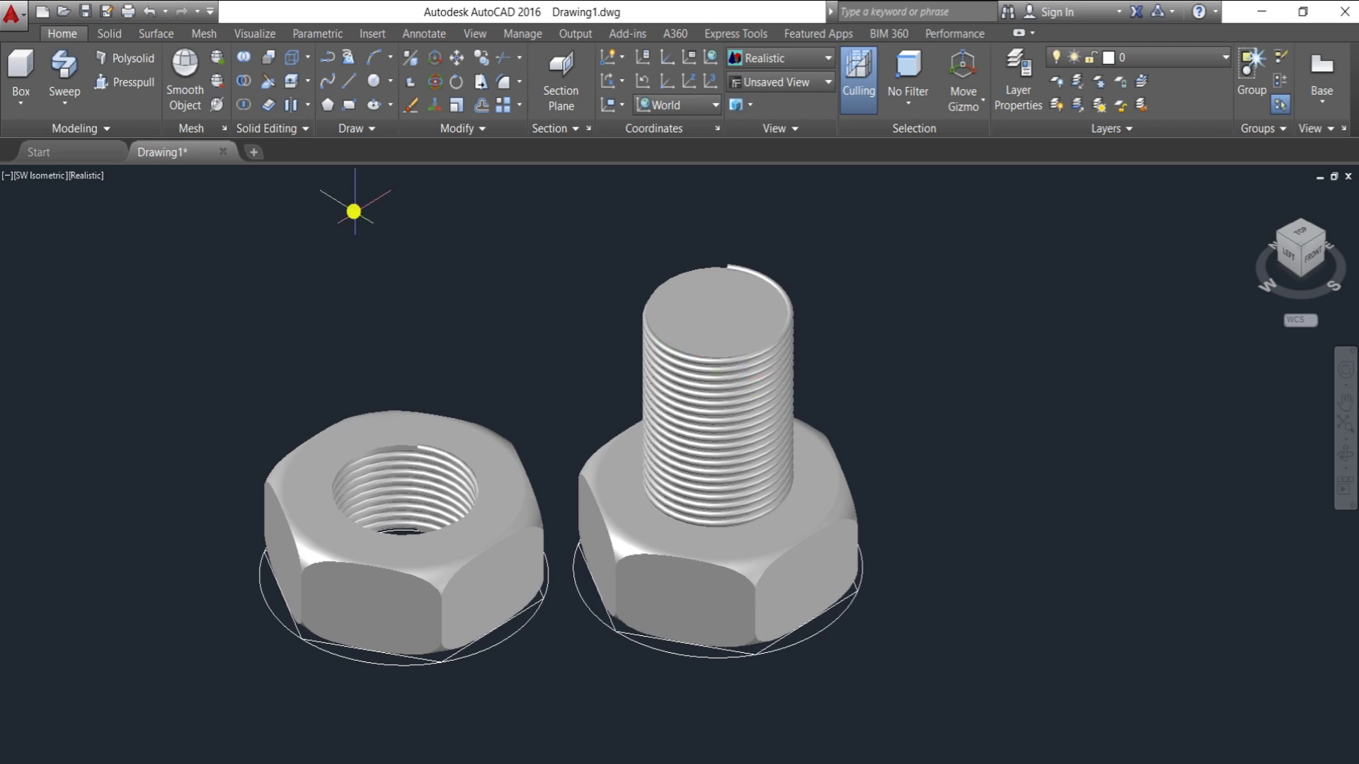
pyautogui.click(240, 90)
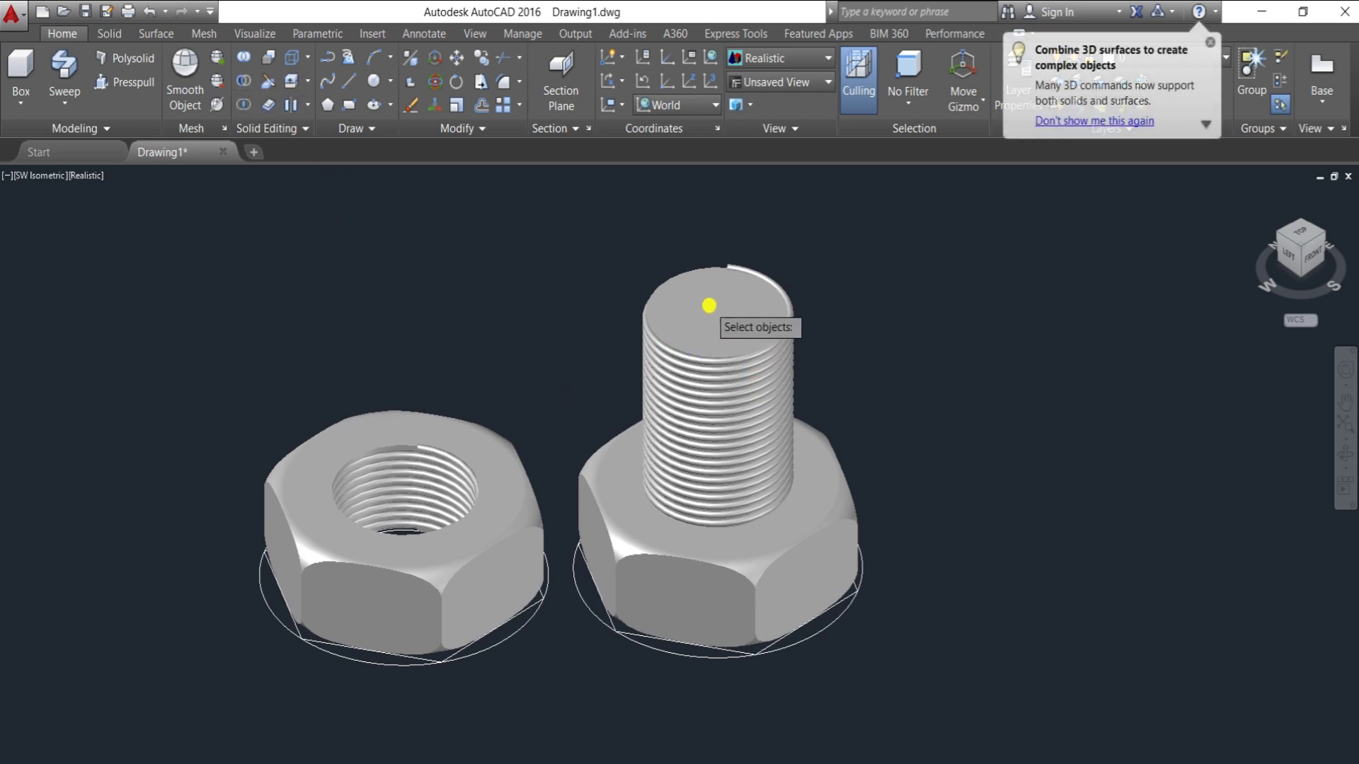
# Select the thread and shank and complete the union.
pyautogui.click(708, 305)
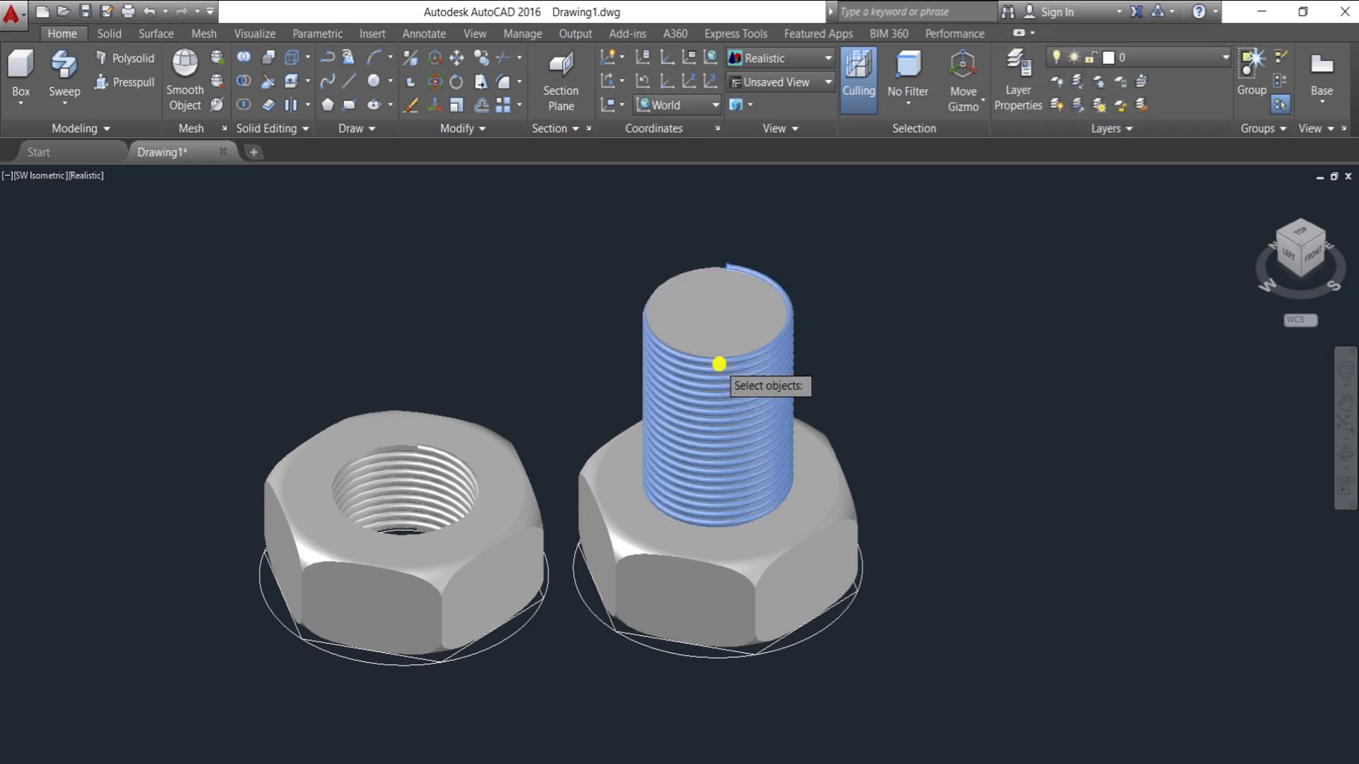
pyautogui.press('Return')
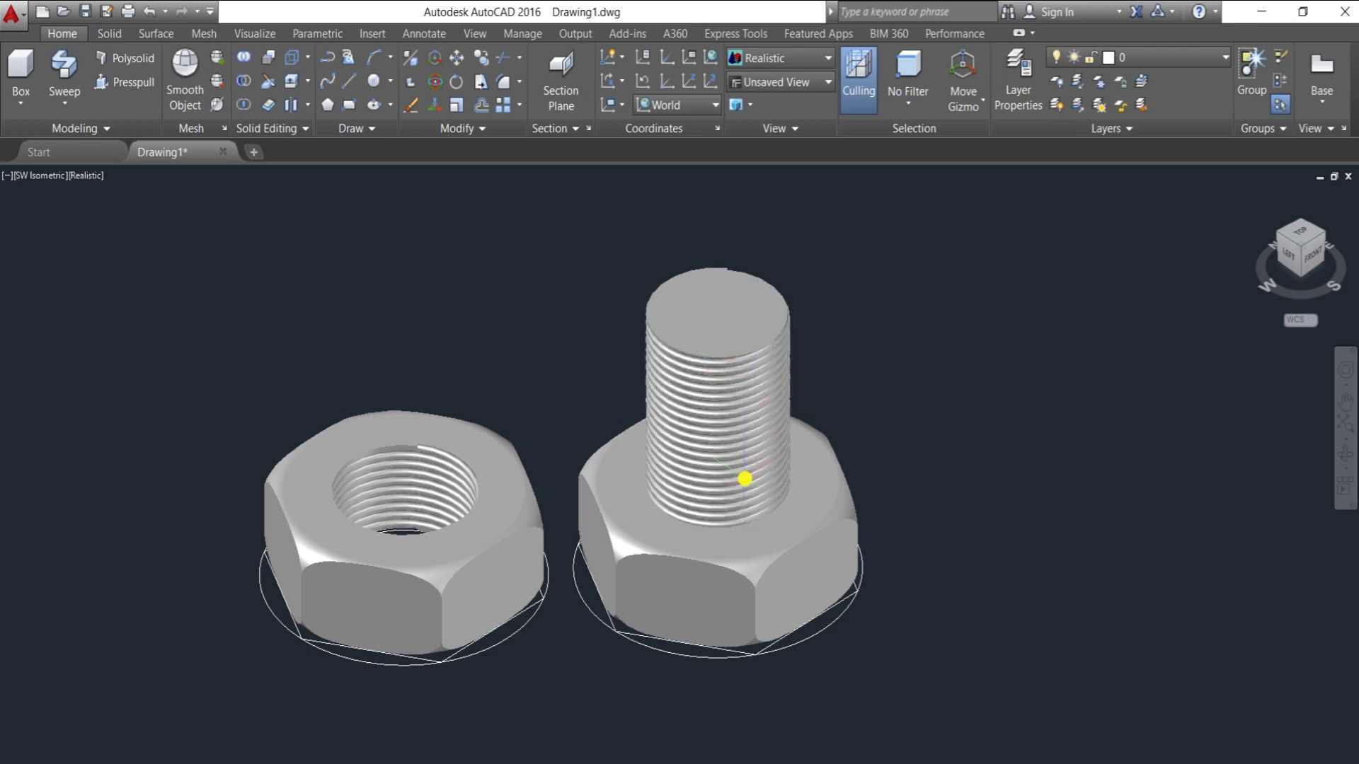